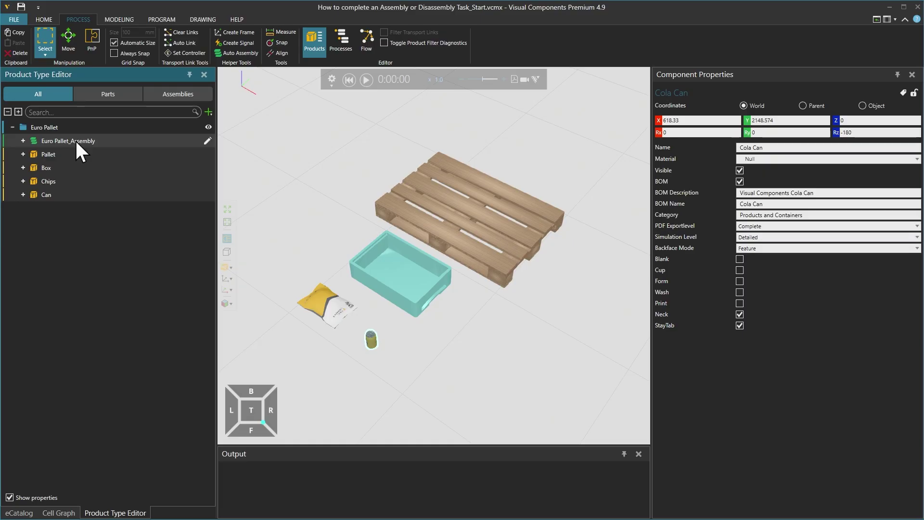
# - Expand the Euro Pallet_Assembly structure through the Euro Pallet and Boxes steps to expose the Chips and Cans steps
pyautogui.click(22, 140)
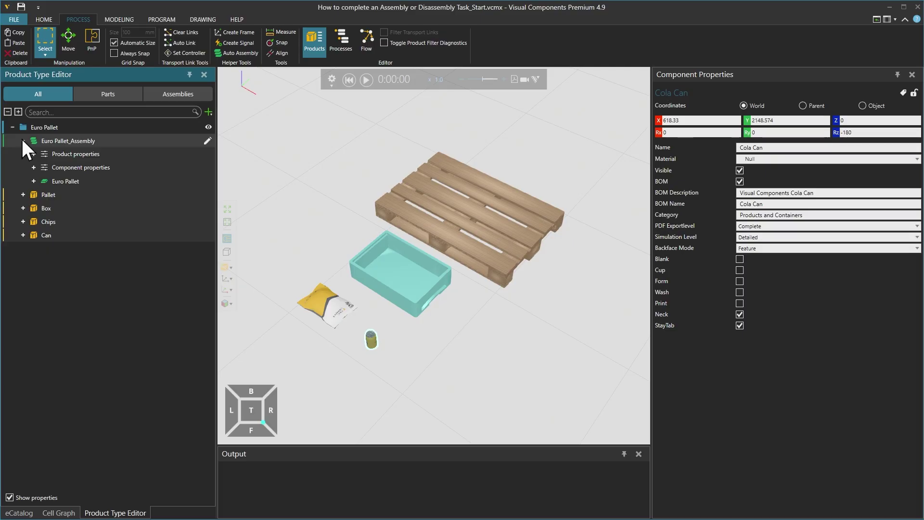
pyautogui.click(34, 181)
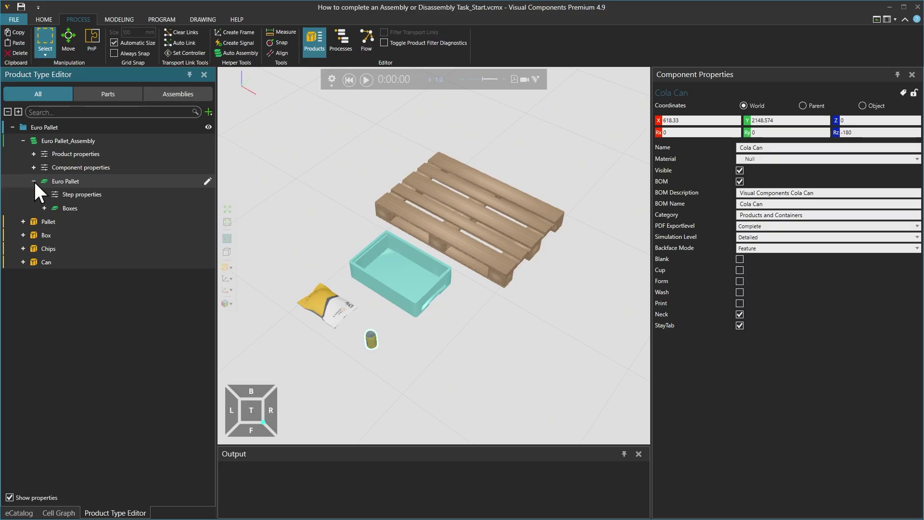
pyautogui.click(42, 207)
pyautogui.click(43, 208)
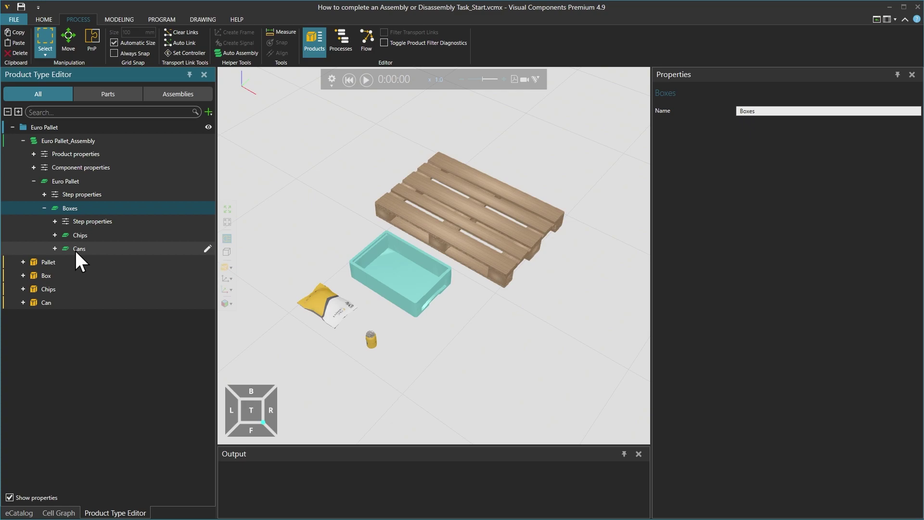
# - Open Euro Pallet_Assembly for editing and view its two loaded boxes up close from above
pyautogui.click(71, 137)
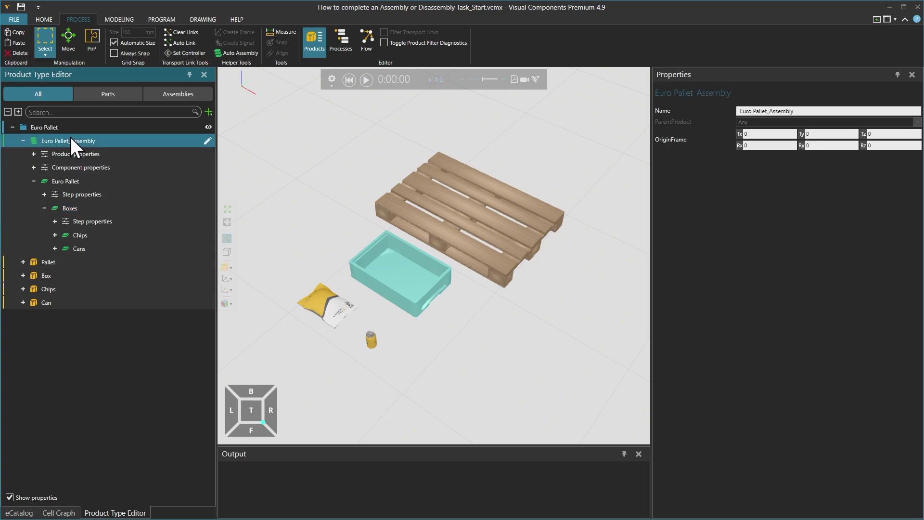
pyautogui.click(210, 143)
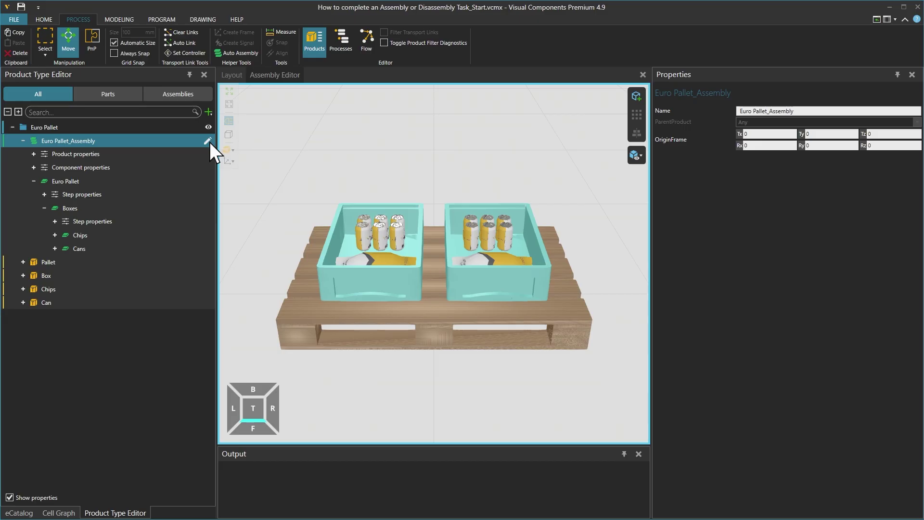
pyautogui.click(47, 37)
pyautogui.scroll(4, 421, 263)
pyautogui.moveTo(423, 262); pyautogui.dragTo(415, 290, button='right')
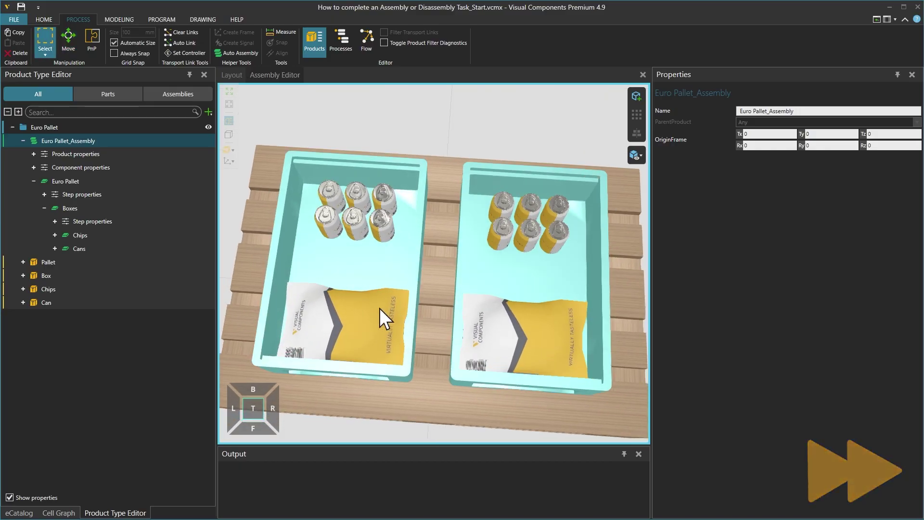
# - Inspect the default product type, order index and product filter of the Chips assembly slots in both boxes
pyautogui.click(365, 314)
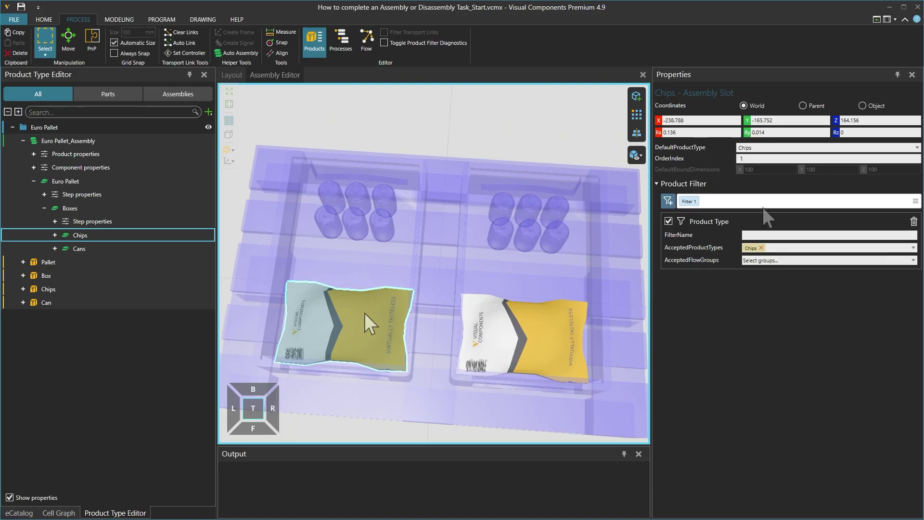
pyautogui.click(758, 159)
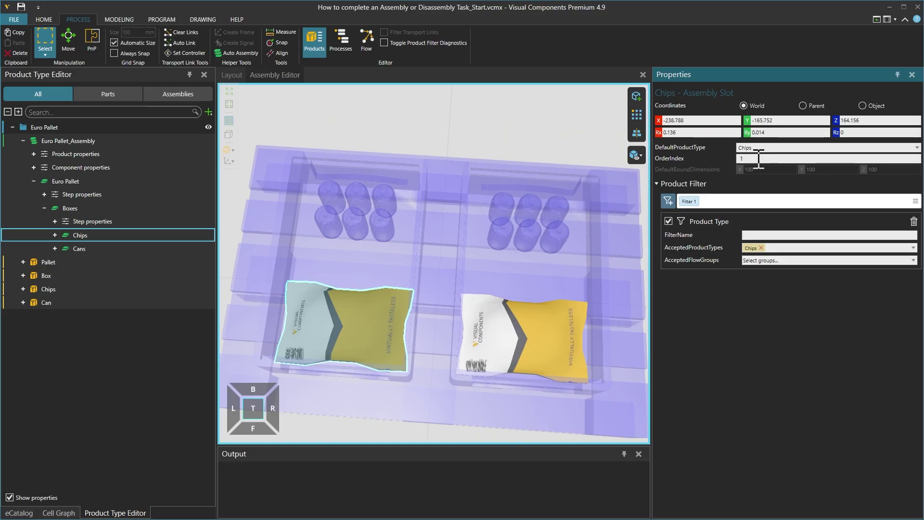
pyautogui.click(502, 335)
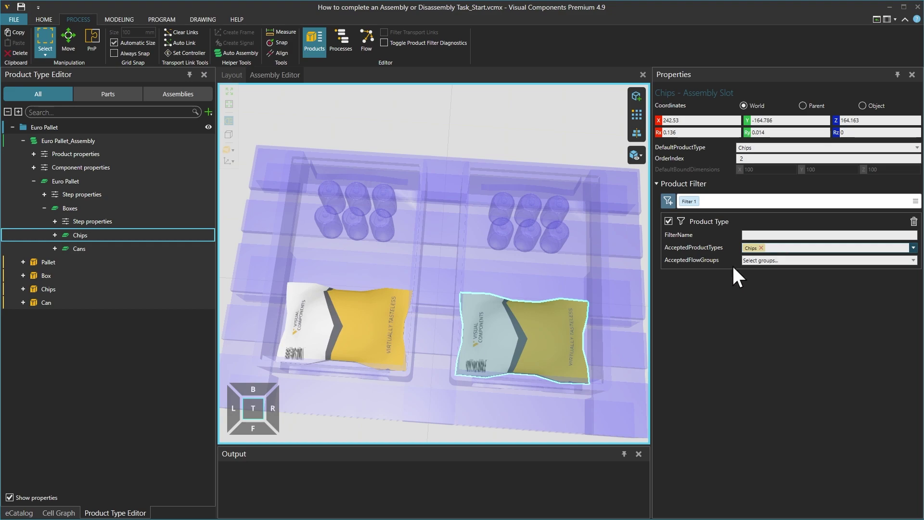
pyautogui.click(377, 333)
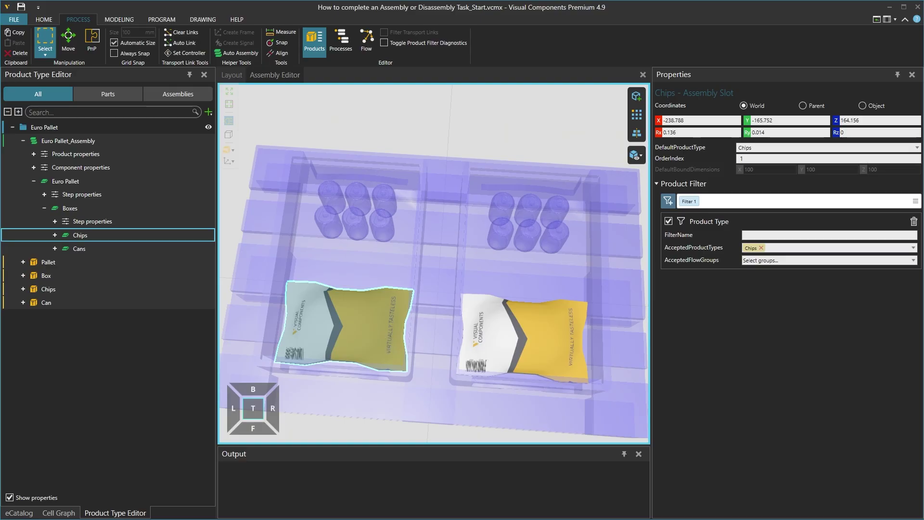
# - Inspect the Cans step and the order index and product filter of the first and third can slots
pyautogui.click(76, 247)
pyautogui.scroll(5, 369, 242)
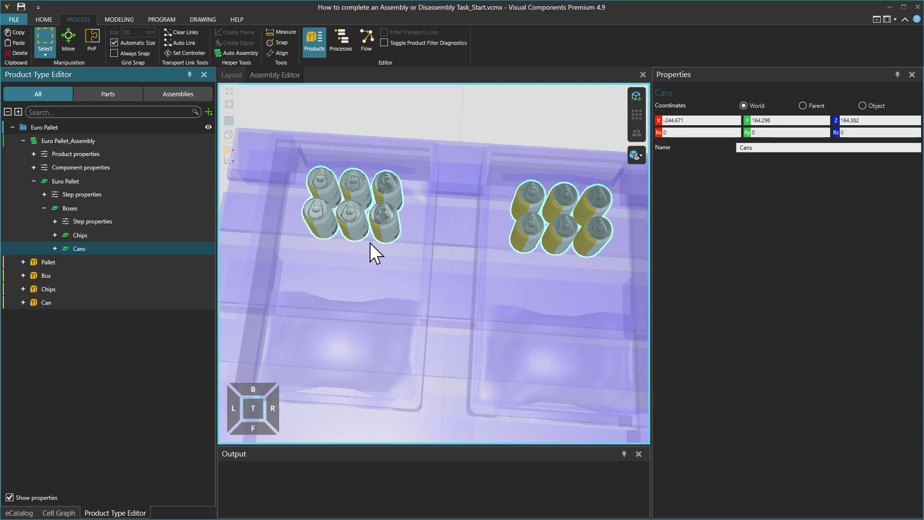
pyautogui.scroll(2, 341, 252)
pyautogui.click(304, 212)
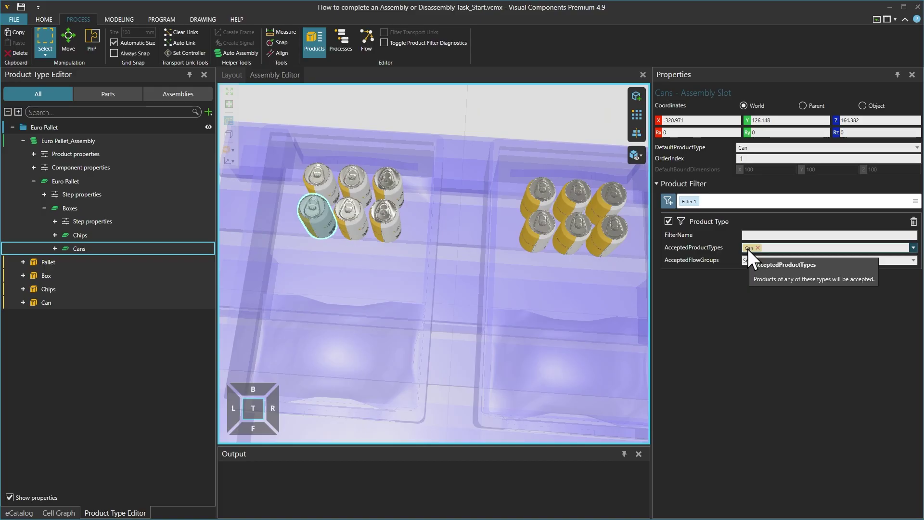
pyautogui.click(385, 220)
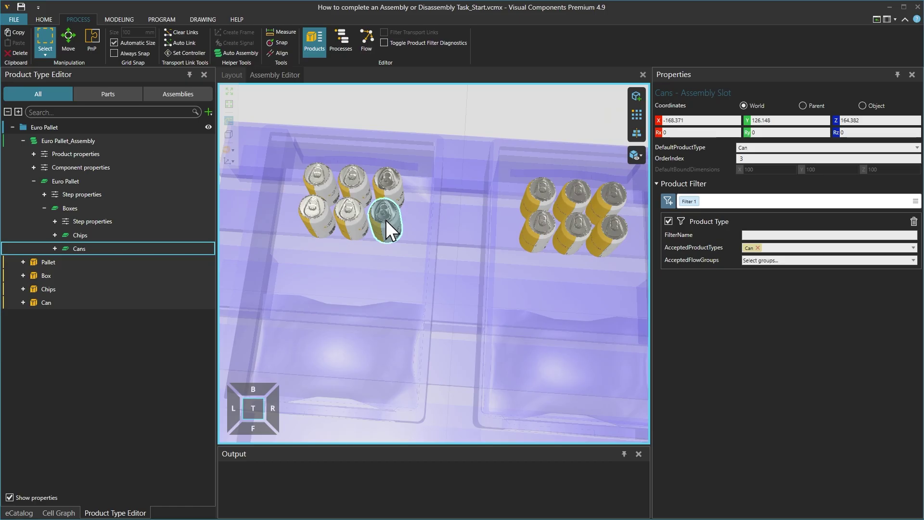
pyautogui.click(634, 115)
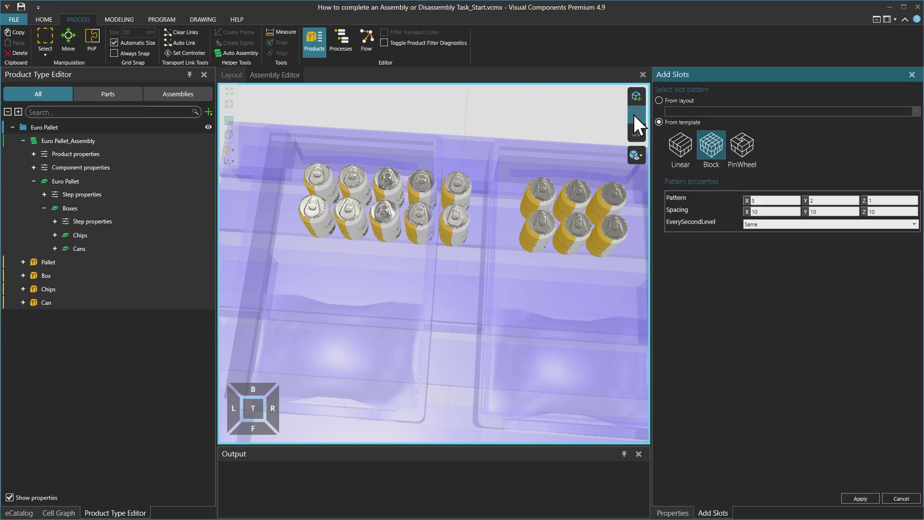
pyautogui.click(679, 144)
pyautogui.click(712, 145)
pyautogui.click(898, 499)
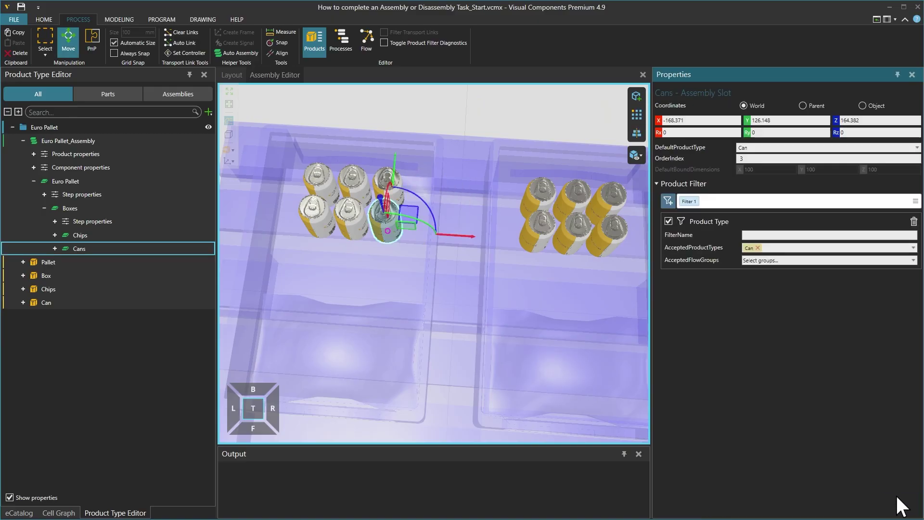
# - Remove the Can type from the accepted product types of the first two can slots in the first box
pyautogui.click(44, 35)
pyautogui.click(314, 215)
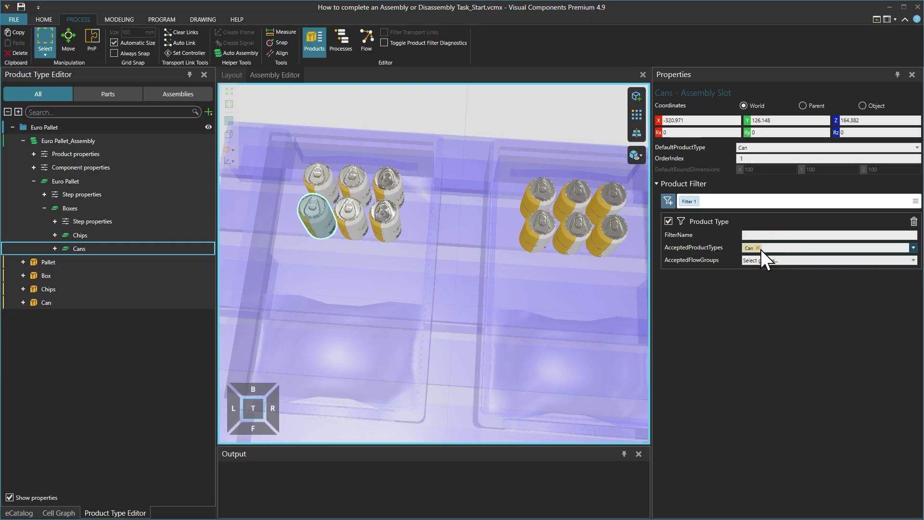
pyautogui.click(759, 248)
pyautogui.click(350, 222)
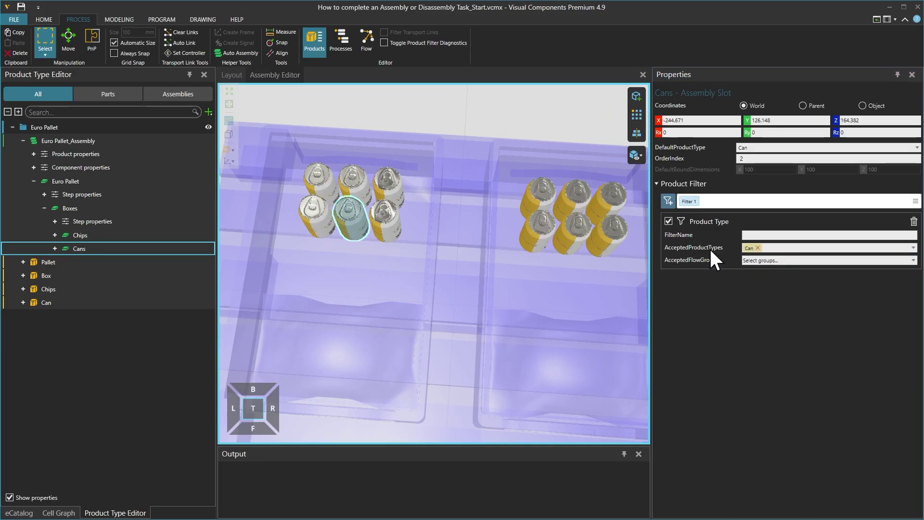
pyautogui.click(758, 248)
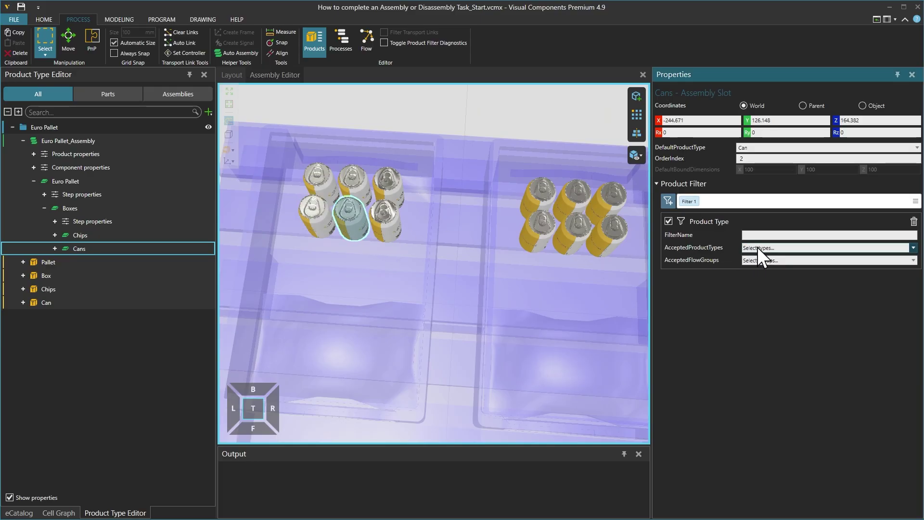
# - Restore Can as the accepted product type of the first two can slots in the first box
pyautogui.click(327, 225)
pyautogui.click(912, 247)
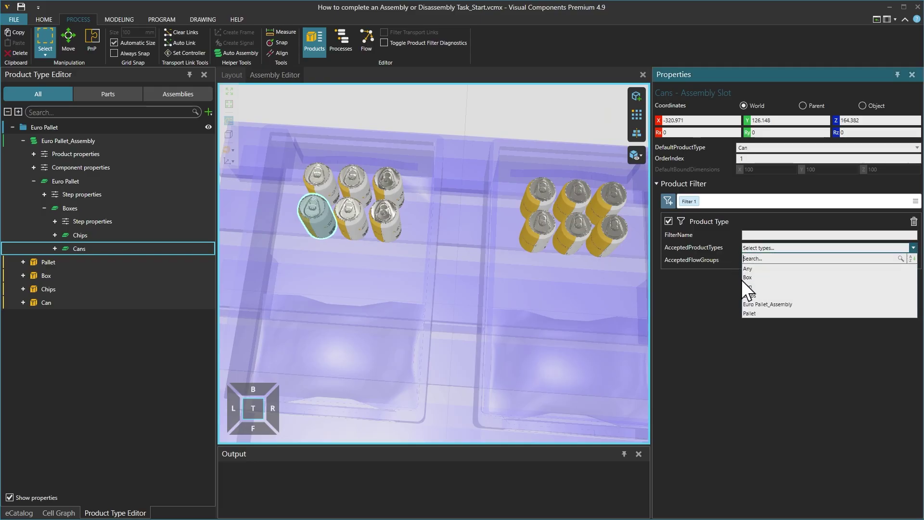
pyautogui.click(355, 226)
pyautogui.click(351, 222)
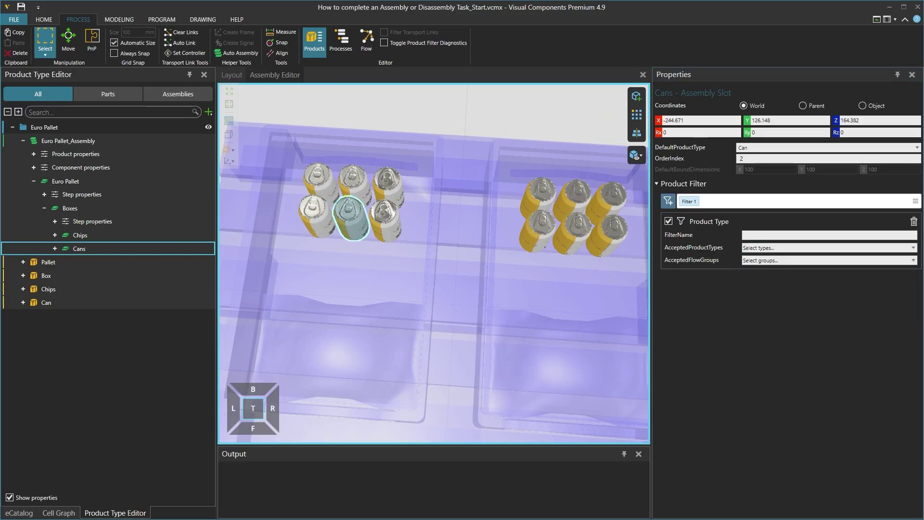
pyautogui.click(910, 248)
pyautogui.click(792, 286)
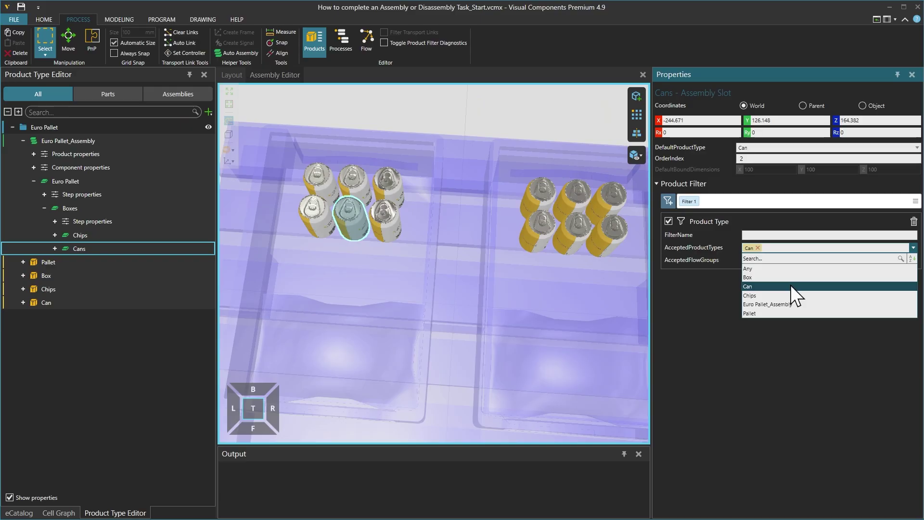
# - Check the third can slot's product filter and close the assembly editor to return to the layout
pyautogui.click(377, 214)
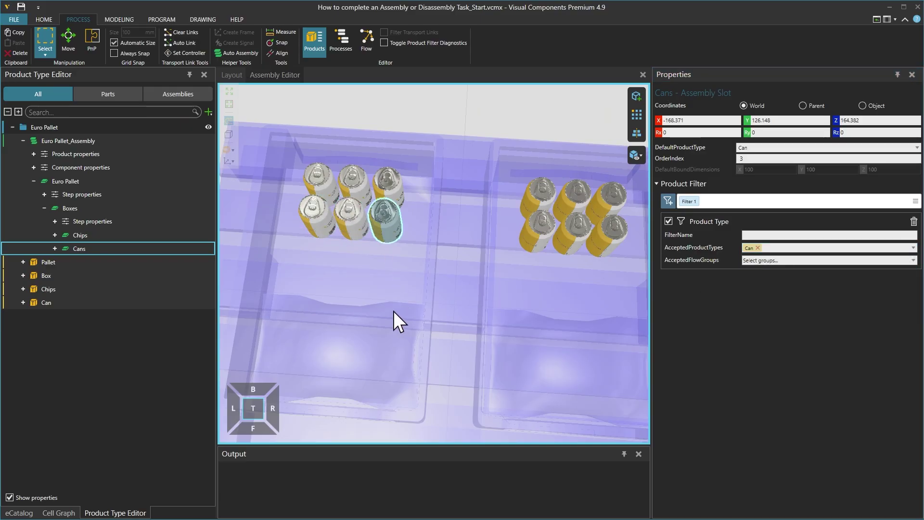
pyautogui.scroll(-5, 386, 311)
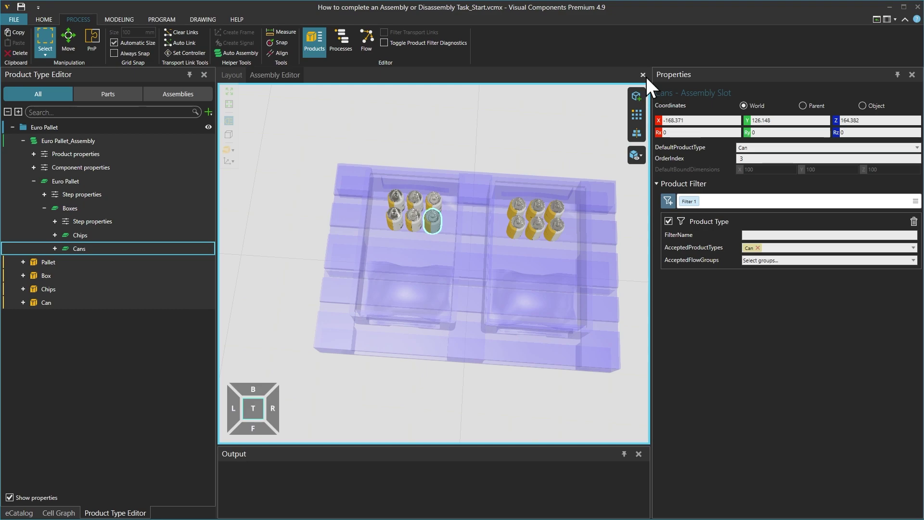
pyautogui.click(643, 76)
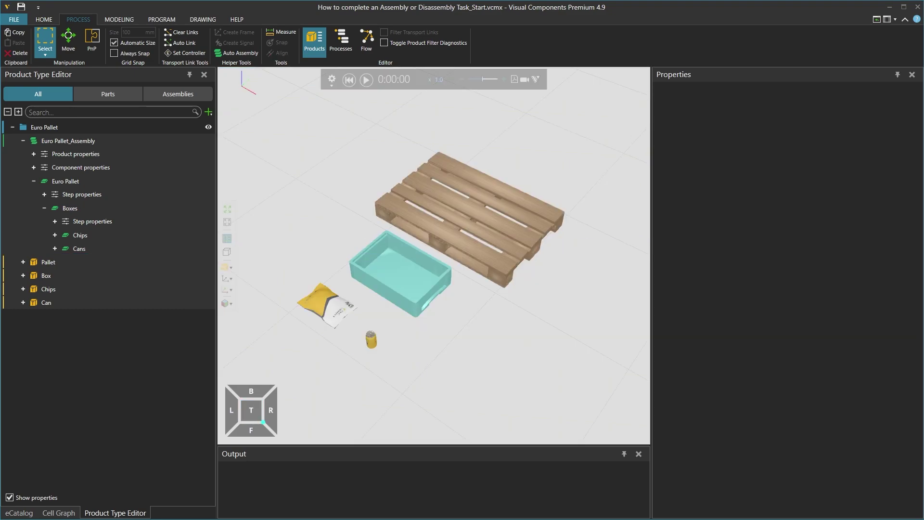
# - Add the Visual Components Conveyor from the eCatalog in front of the products, at about X 361, Y 1035, with the PnP tool active
pyautogui.click(19, 514)
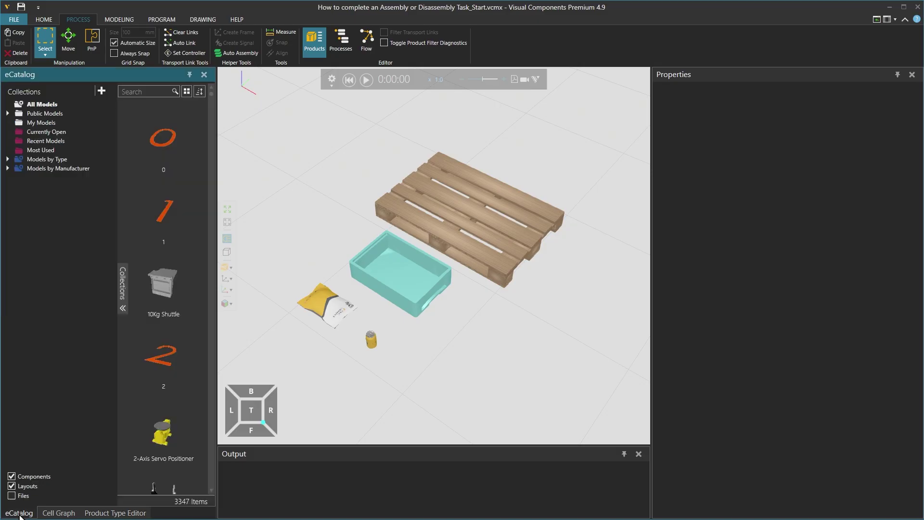
pyautogui.click(7, 158)
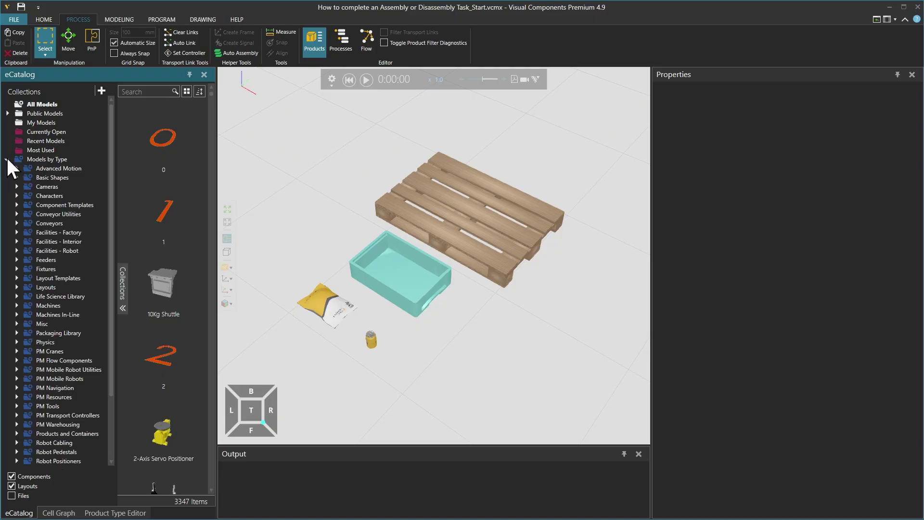
pyautogui.click(16, 223)
pyautogui.click(55, 306)
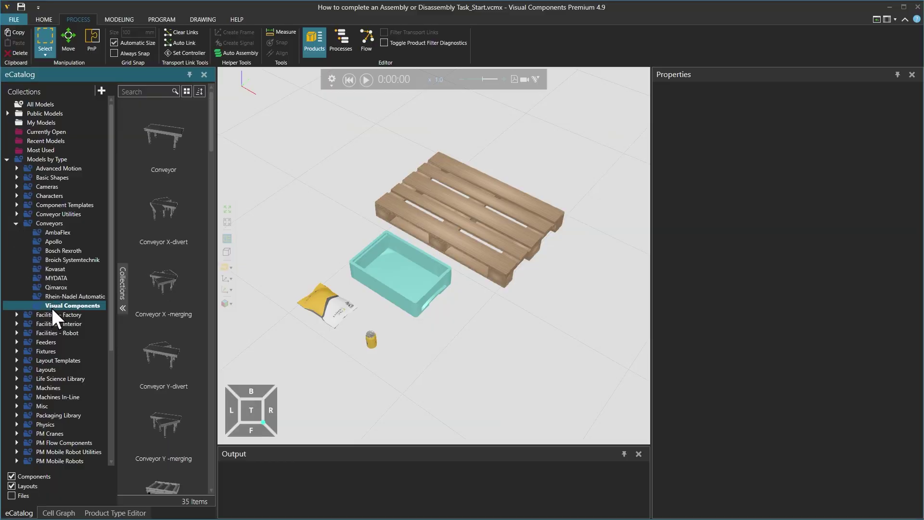
pyautogui.click(90, 40)
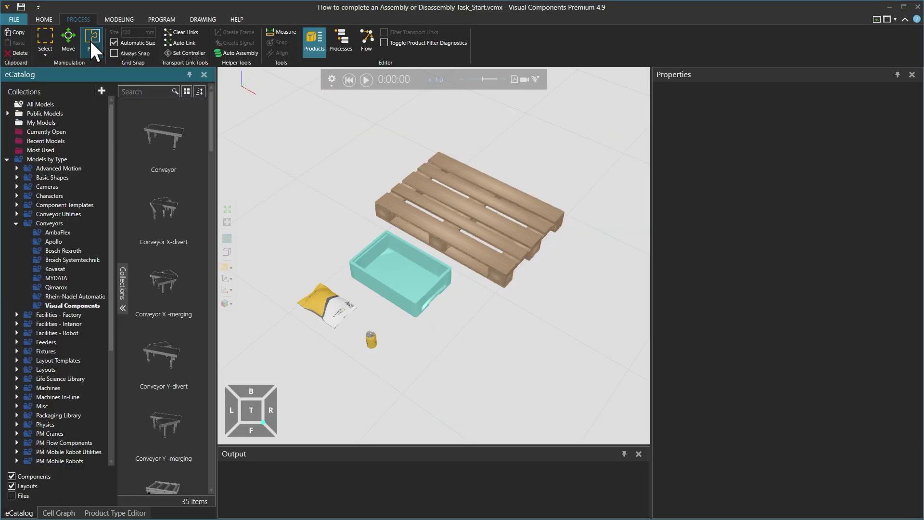
pyautogui.scroll(-3, 403, 353)
pyautogui.moveTo(403, 353); pyautogui.dragTo(487, 299, button='middle')
pyautogui.moveTo(163, 140); pyautogui.dragTo(343, 349)
pyautogui.moveTo(510, 281); pyautogui.dragTo(591, 248, button='right')
# - Add a Feeder from the PM Flow Components collection and connect it to the conveyor's start
pyautogui.click(16, 223)
pyautogui.click(60, 362)
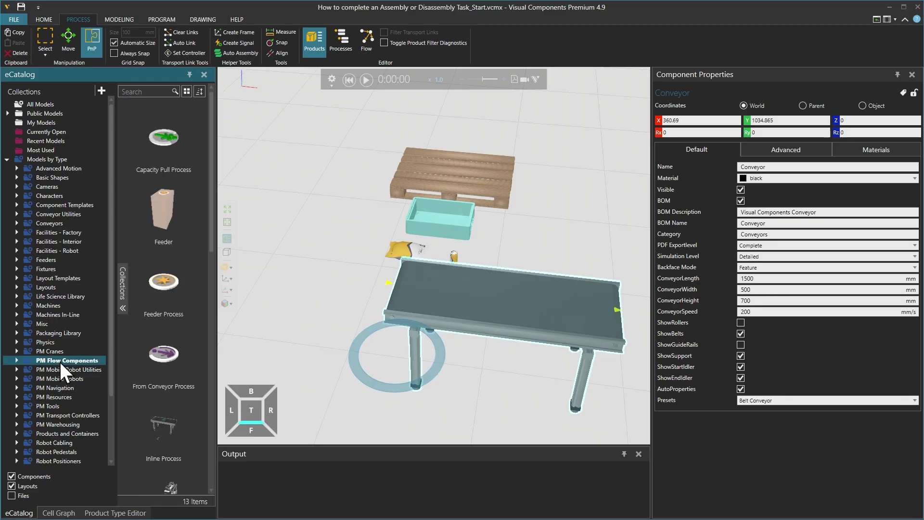
pyautogui.moveTo(164, 200); pyautogui.dragTo(423, 359)
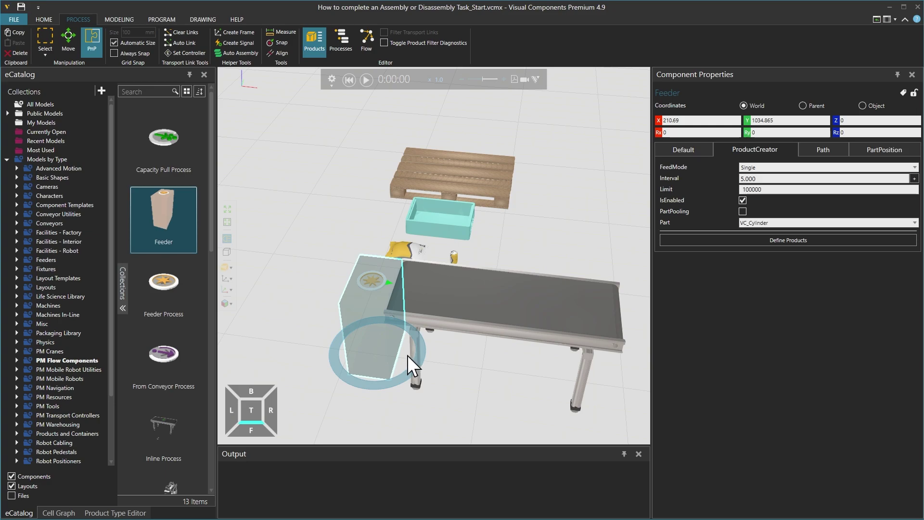
# - Set the feeder's part to Euro Pallet_Assembly, then run the simulation to check the feed and reset it
pyautogui.scroll(-3, 407, 355)
pyautogui.moveTo(427, 371); pyautogui.dragTo(410, 372, button='middle')
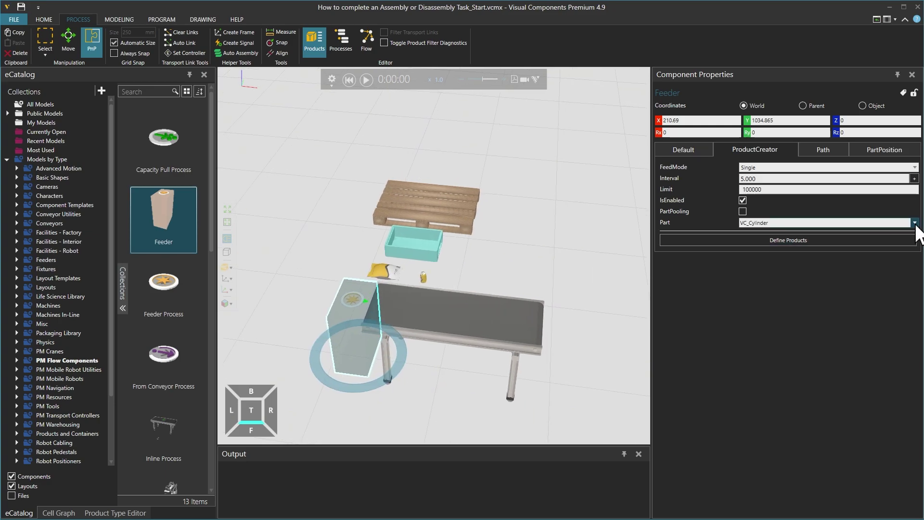
pyautogui.click(915, 223)
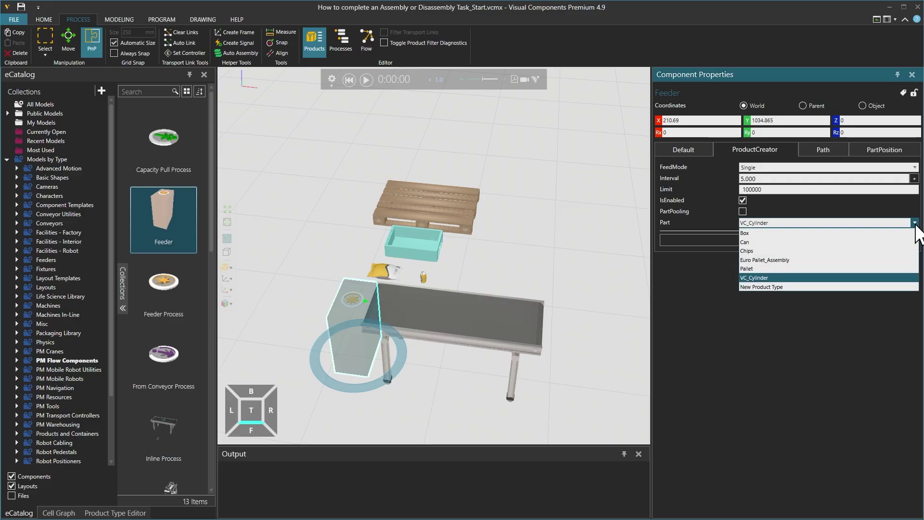
pyautogui.click(828, 260)
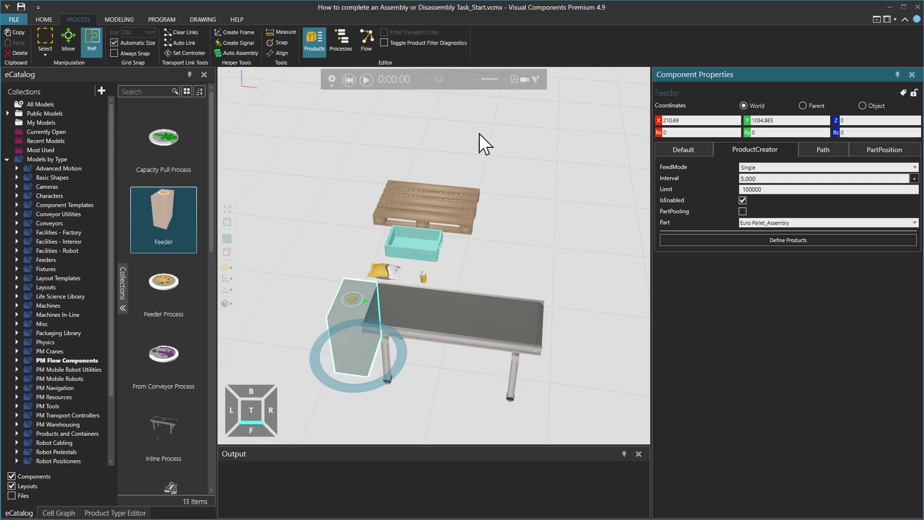
pyautogui.click(366, 79)
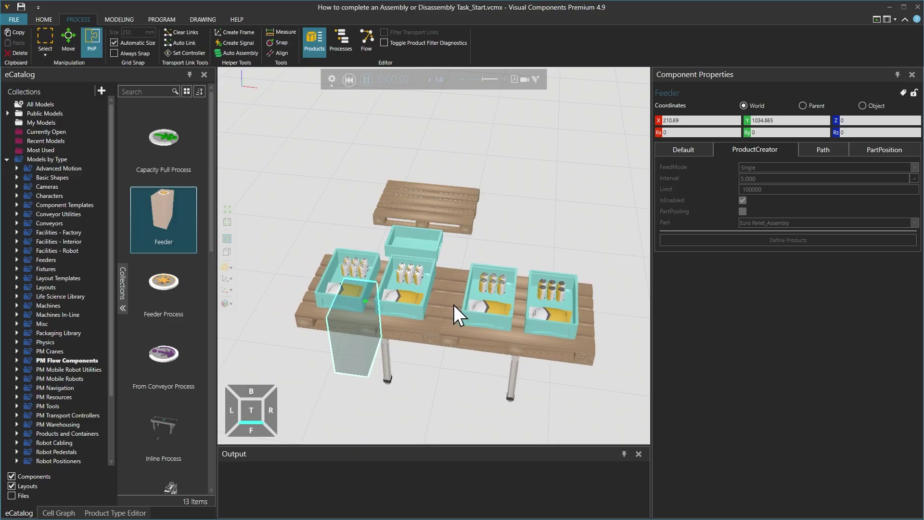
pyautogui.click(349, 79)
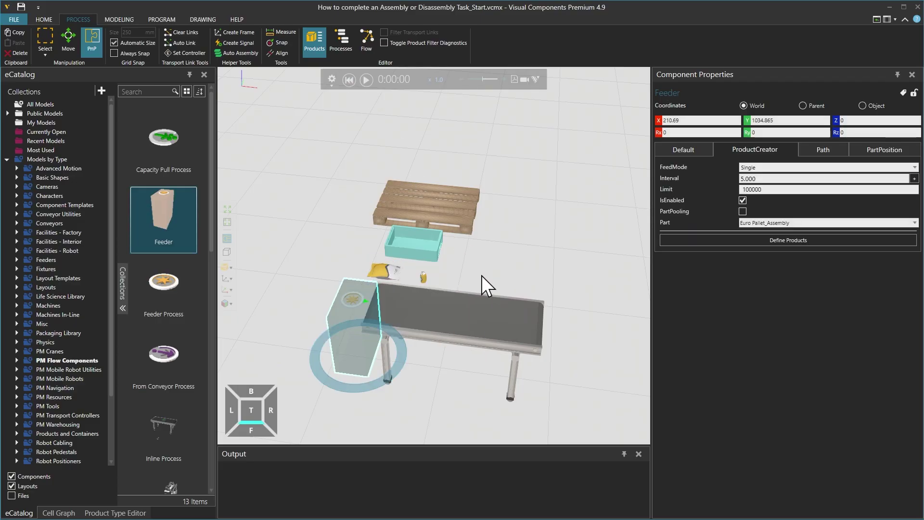
# - Switch the conveyor's preset to Roll Conveyor and set its width to 1000 mm and its length to 2000 mm
pyautogui.click(465, 329)
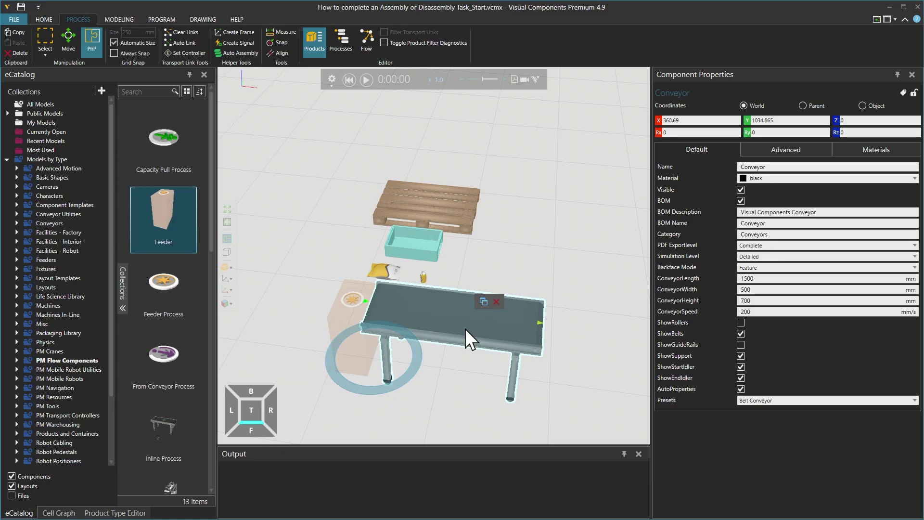
pyautogui.click(744, 164)
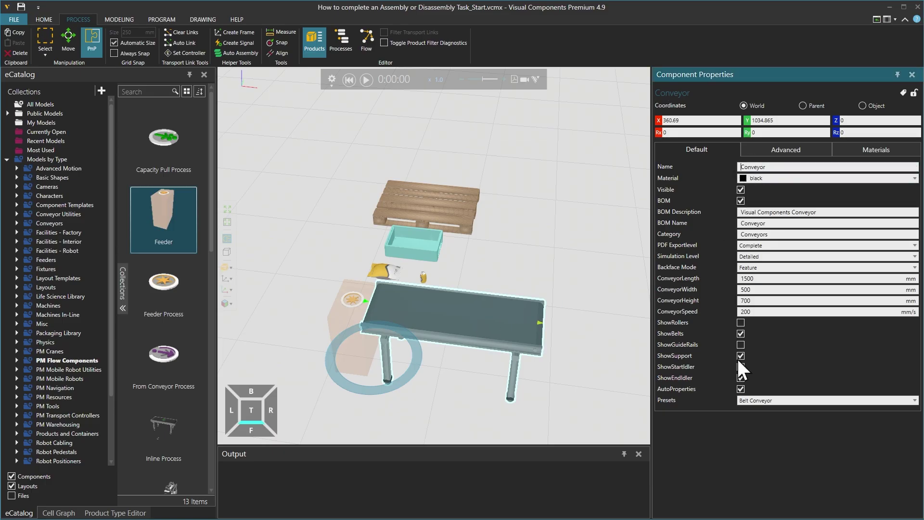
pyautogui.click(914, 401)
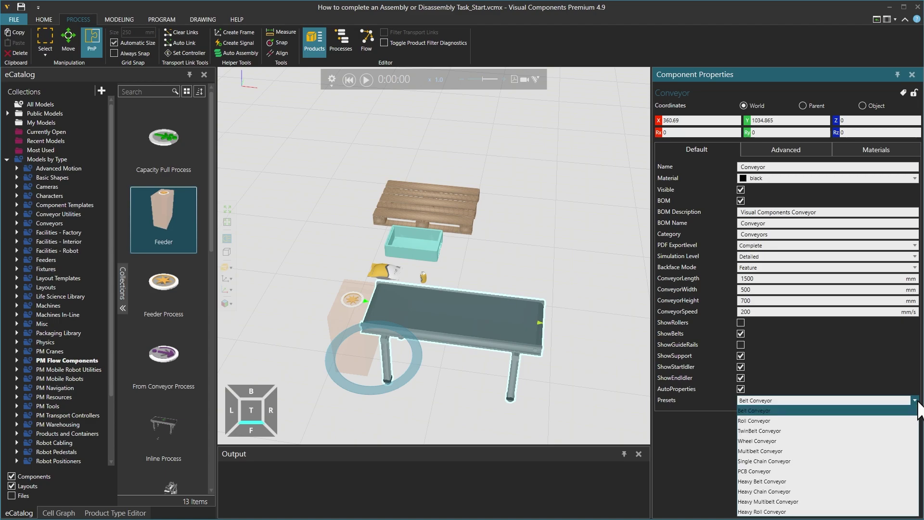
pyautogui.click(838, 420)
pyautogui.doubleClick(750, 289)
pyautogui.write('1000')
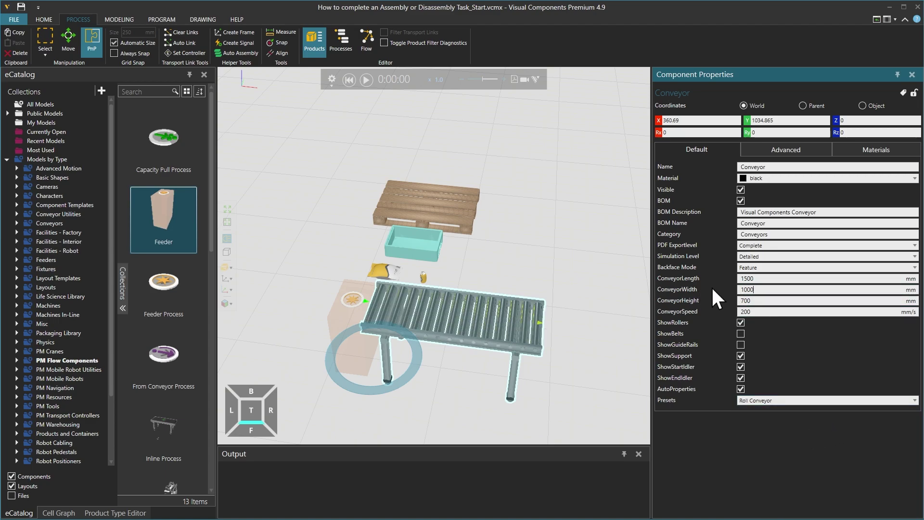
pyautogui.hotkey('shift', 'Tab')
pyautogui.write('2000')
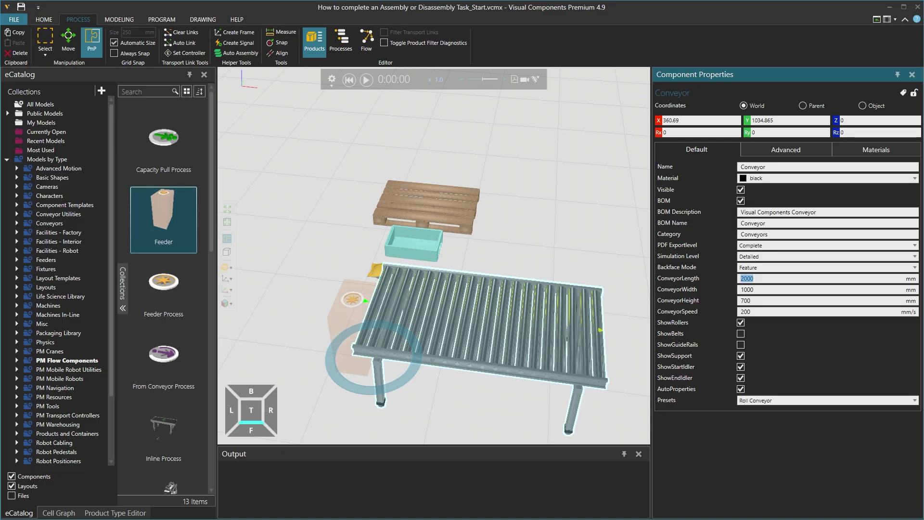
# - Run the simulation to check how the pallet assemblies travel on the resized roller conveyor, and reset it
pyautogui.click(392, 93)
pyautogui.click(368, 80)
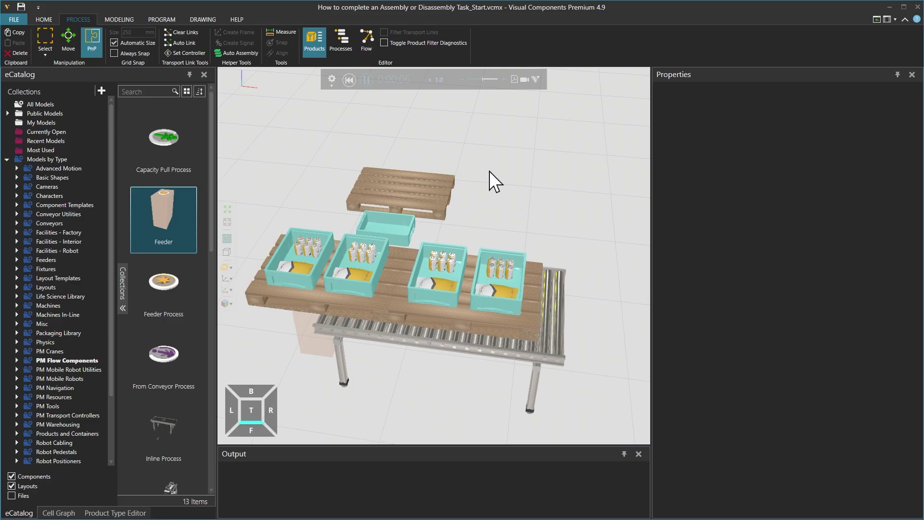
pyautogui.click(349, 80)
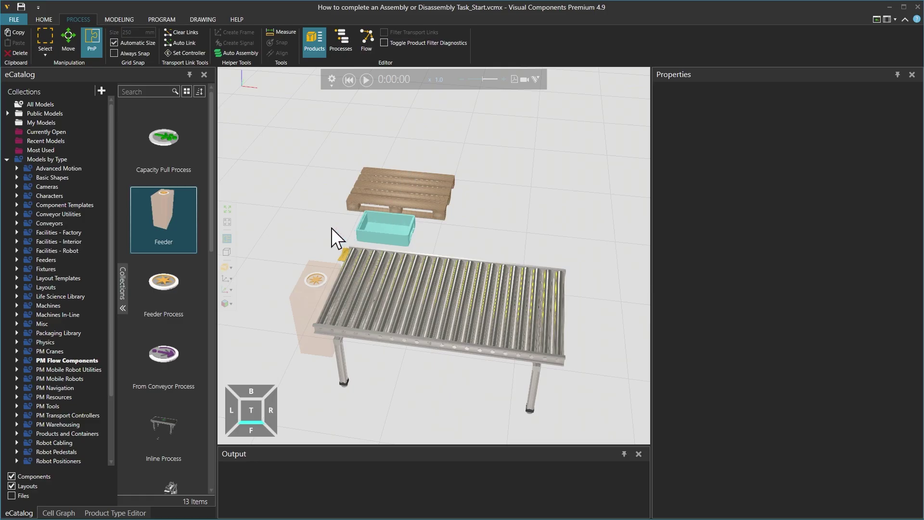
# - Delete the Feeder and connect a Process Node from PM Flow Components to the conveyor's start in its place
pyautogui.click(298, 310)
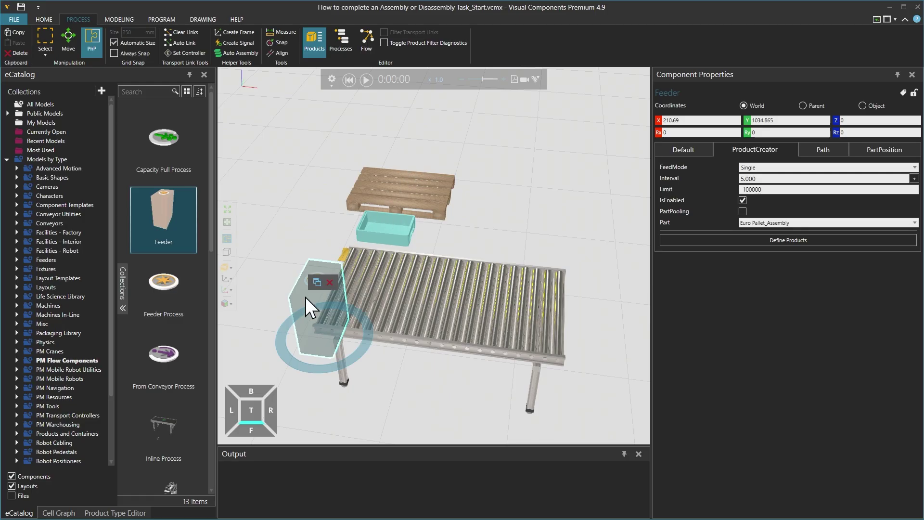
pyautogui.click(329, 283)
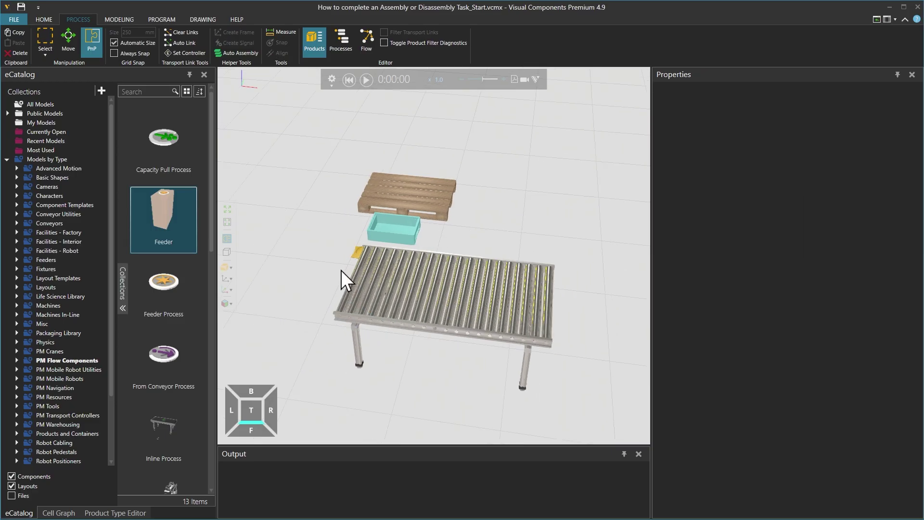
pyautogui.scroll(-4, 178, 289)
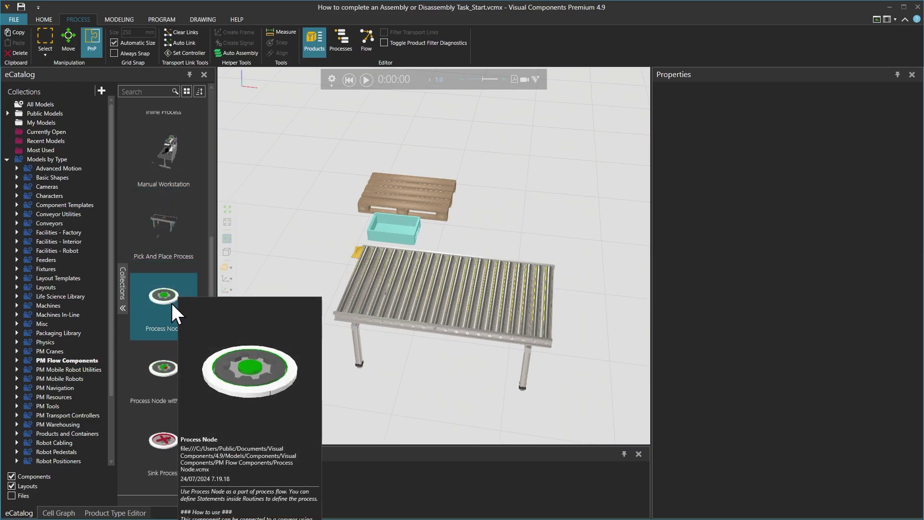
pyautogui.moveTo(164, 301); pyautogui.dragTo(345, 310)
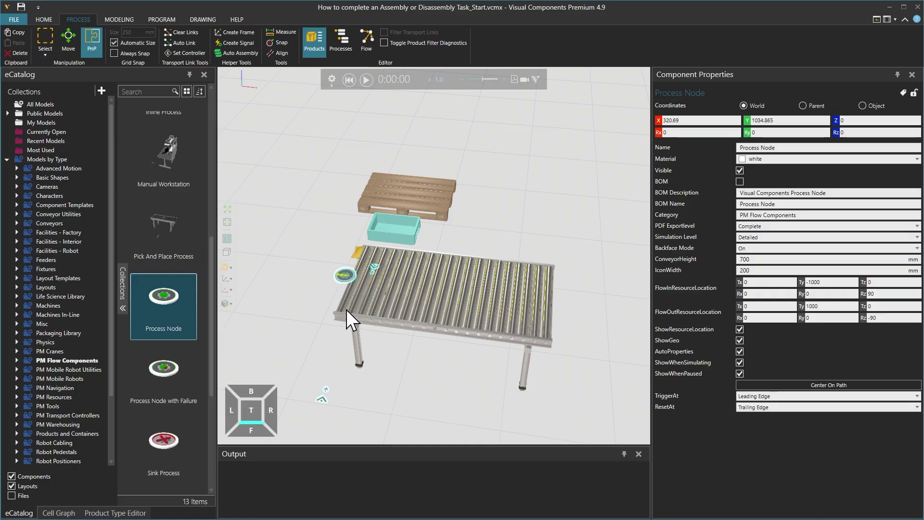
pyautogui.scroll(2, 348, 284)
pyautogui.scroll(3, 348, 277)
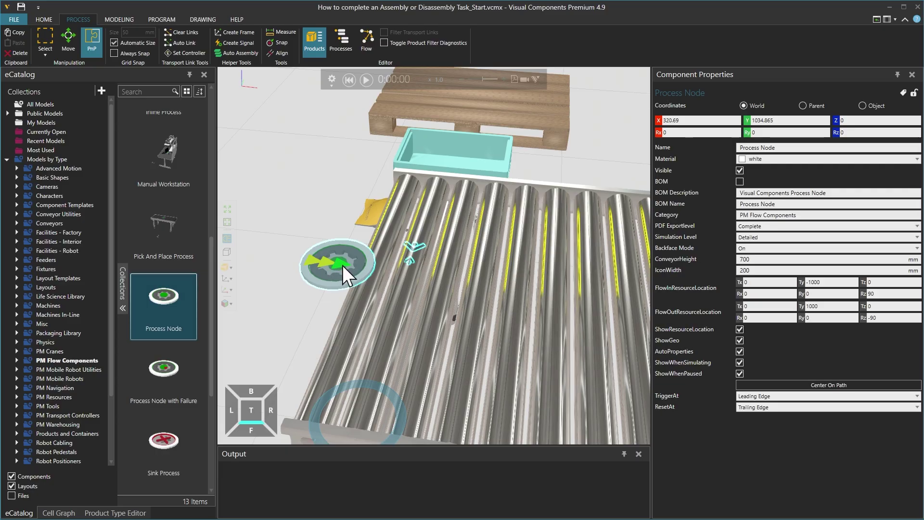
pyautogui.scroll(-5, 395, 315)
pyautogui.scroll(3, 452, 391)
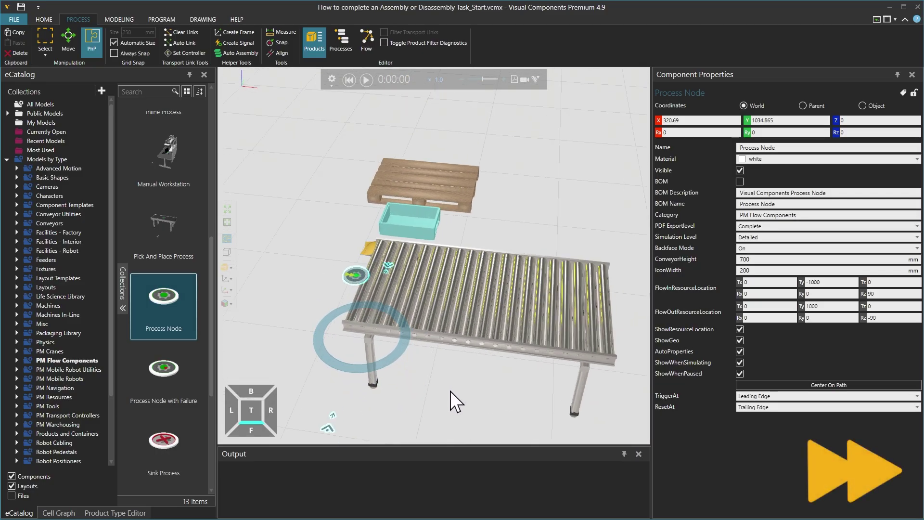
# - Open the Process Node's Process #1 routine in the process editor and rename it PalletFeeder
pyautogui.click(338, 33)
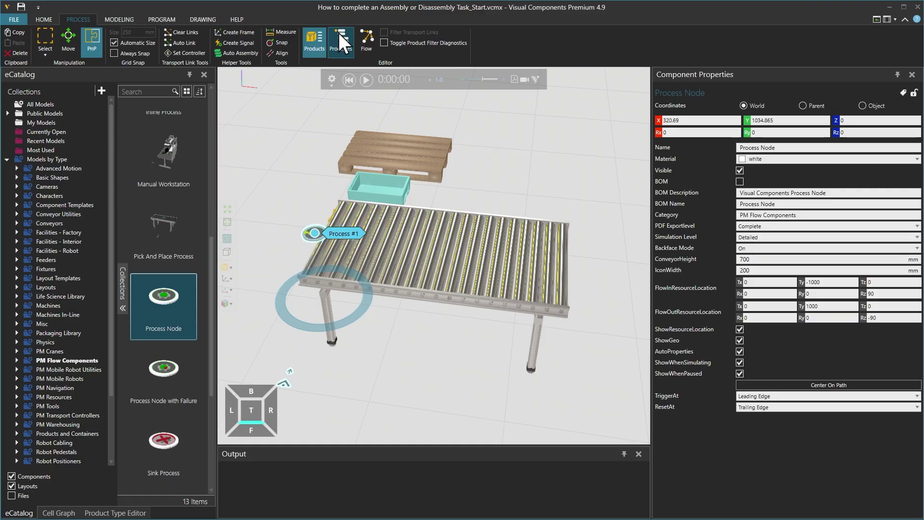
pyautogui.click(339, 235)
pyautogui.moveTo(164, 69); pyautogui.dragTo(314, 75)
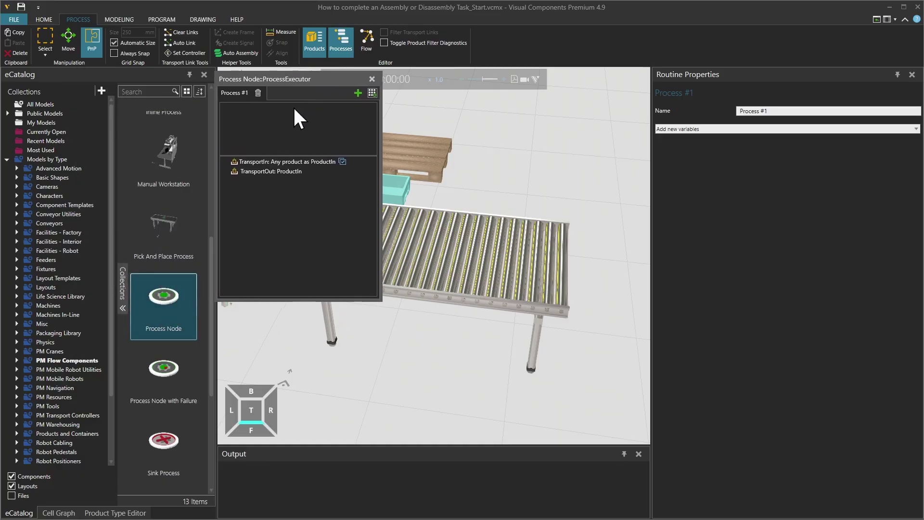
pyautogui.doubleClick(235, 92)
pyautogui.write('PalletFeeder')
pyautogui.press('Return')
# - Add a Create statement after TransportIn in the PalletFeeder routine and delete the TransportIn statement
pyautogui.click(285, 165)
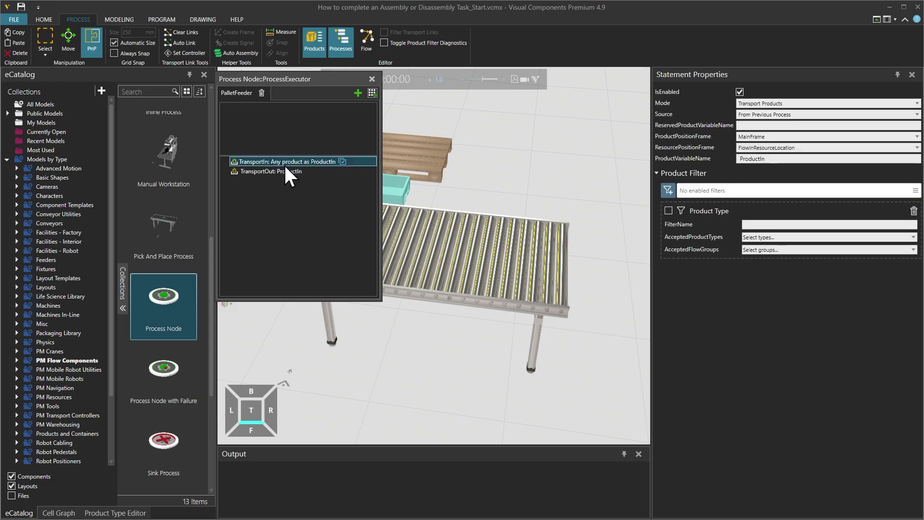
pyautogui.click(371, 93)
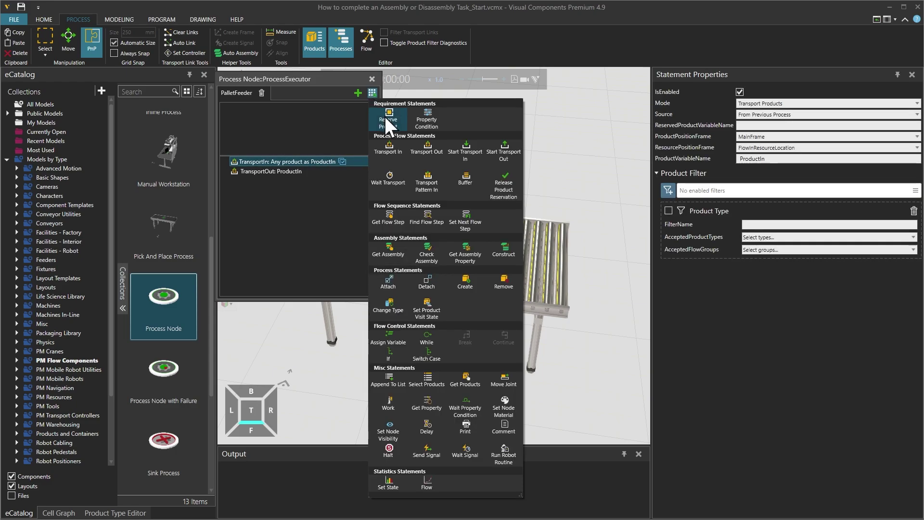
pyautogui.click(466, 281)
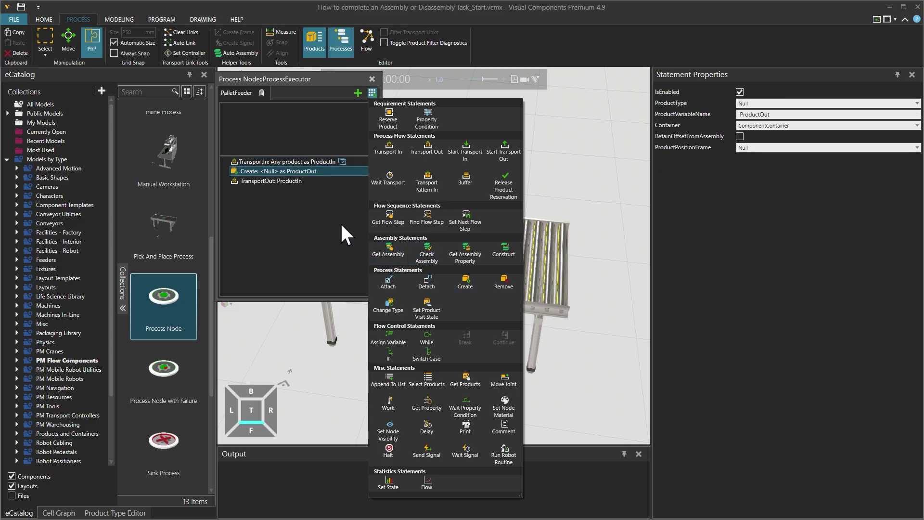
pyautogui.click(307, 162)
pyautogui.rightClick(309, 163)
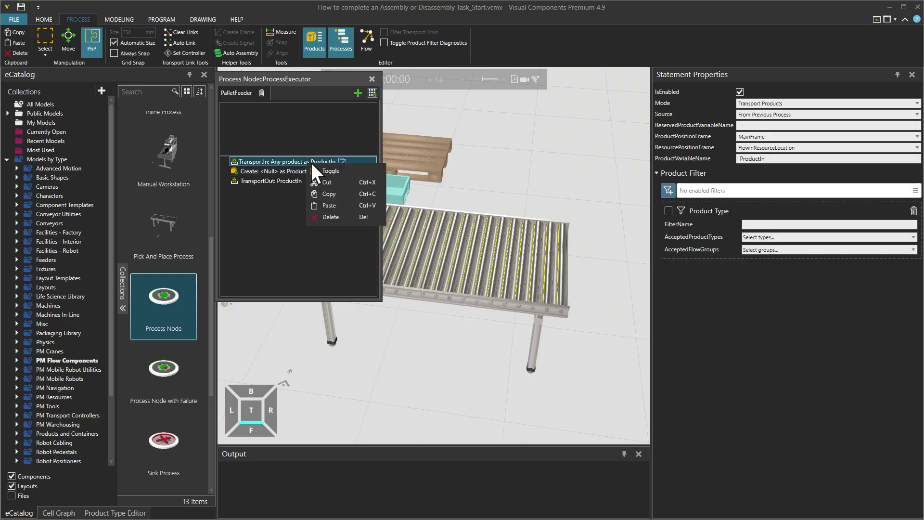
pyautogui.click(332, 217)
# - Set the Create statement's product type to Euro Pallet_Assembly, review its assembly steps, and name the product variable Pallet
pyautogui.click(289, 163)
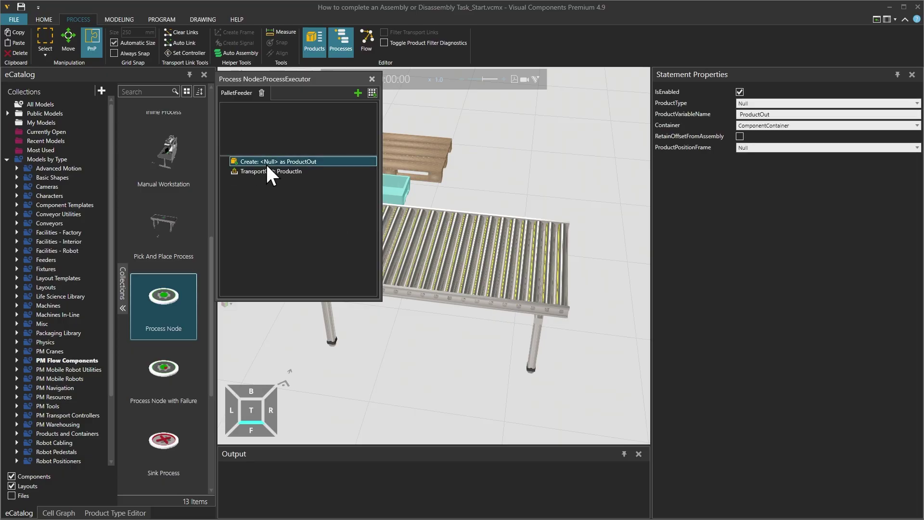
pyautogui.click(866, 103)
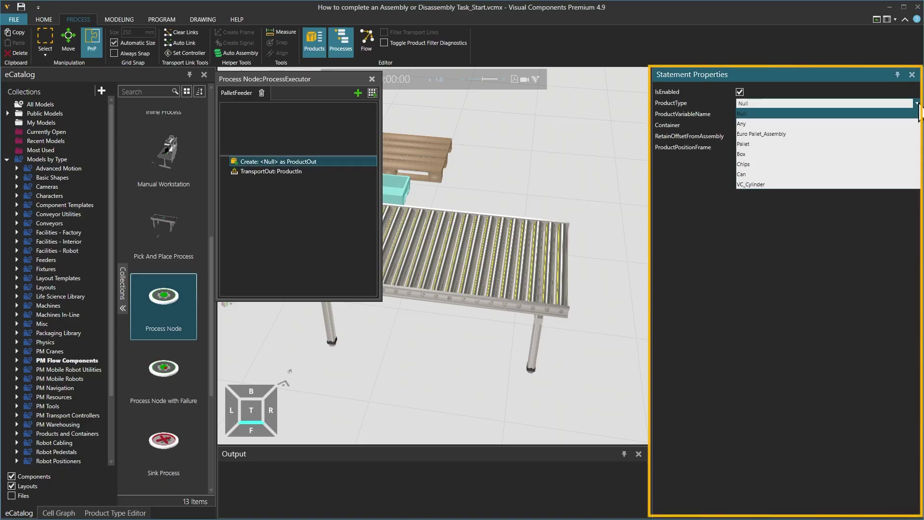
pyautogui.click(850, 134)
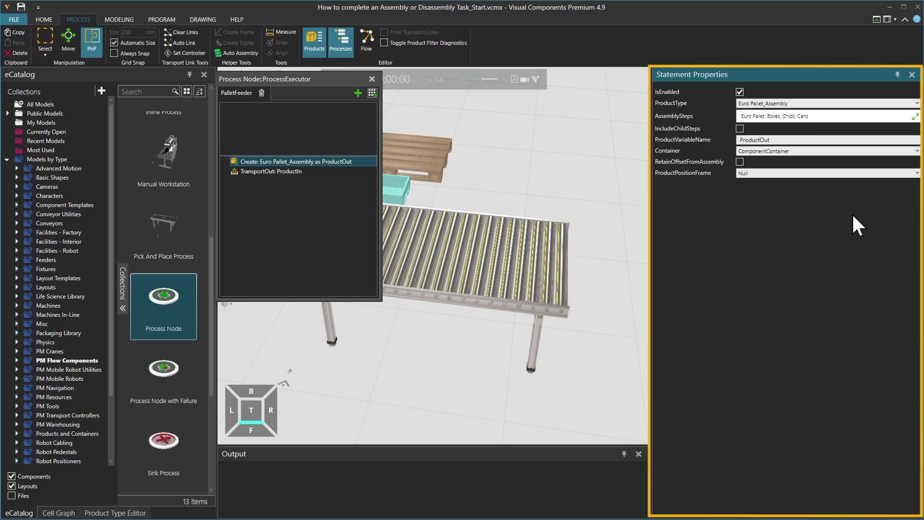
pyautogui.click(916, 116)
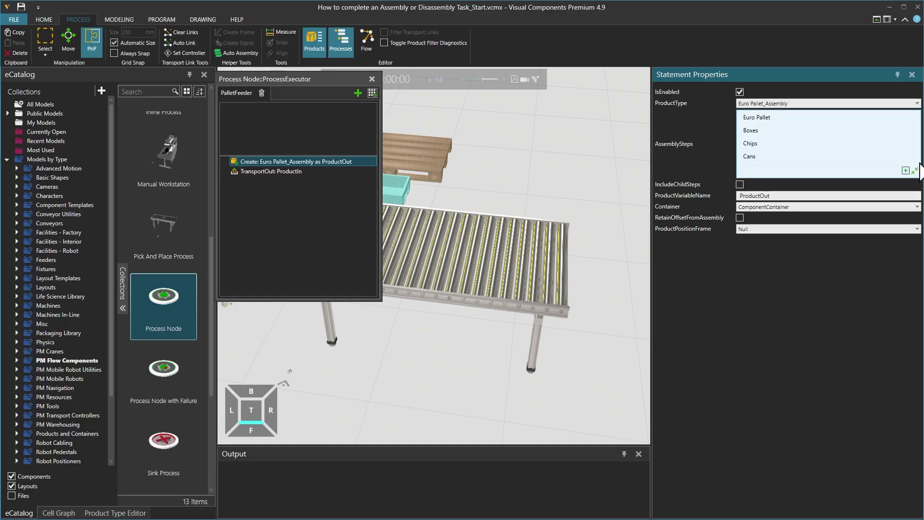
pyautogui.click(915, 170)
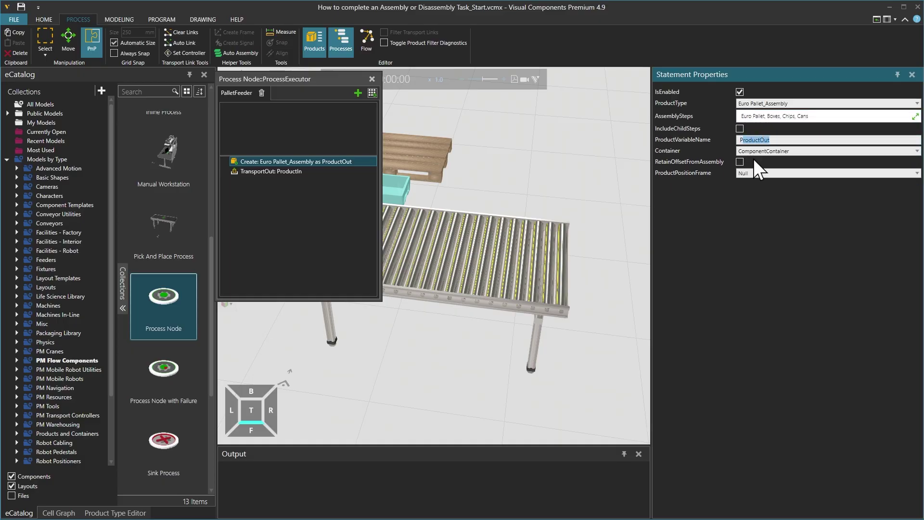
pyautogui.write('Pallet')
pyautogui.press('Return')
# - Set the TransportOut statement's product variable to Pallet and its destination to To Component Container
pyautogui.click(268, 173)
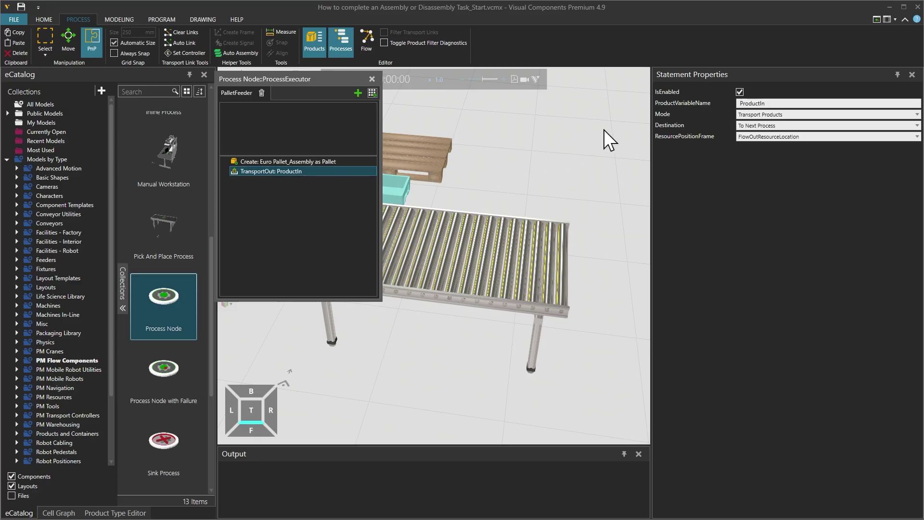
pyautogui.moveTo(784, 104); pyautogui.dragTo(744, 119)
pyautogui.write('Pallet')
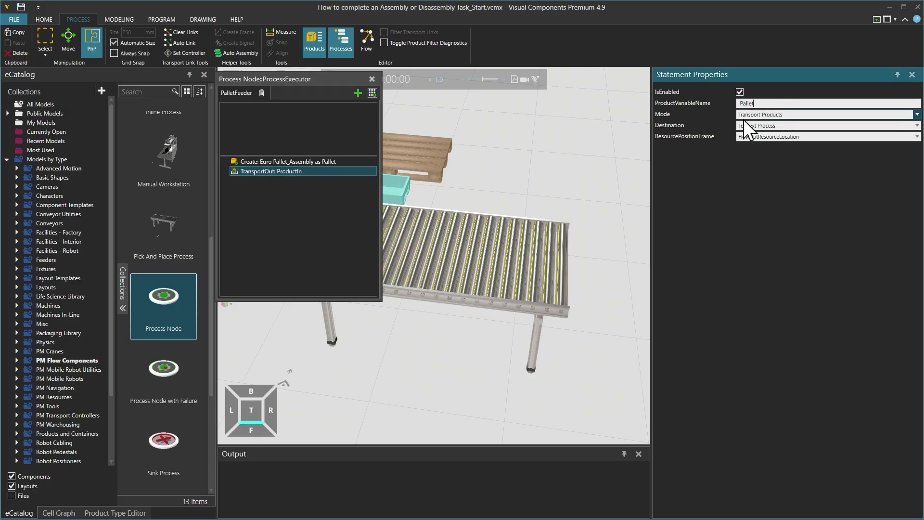
pyautogui.press('Return')
pyautogui.click(917, 126)
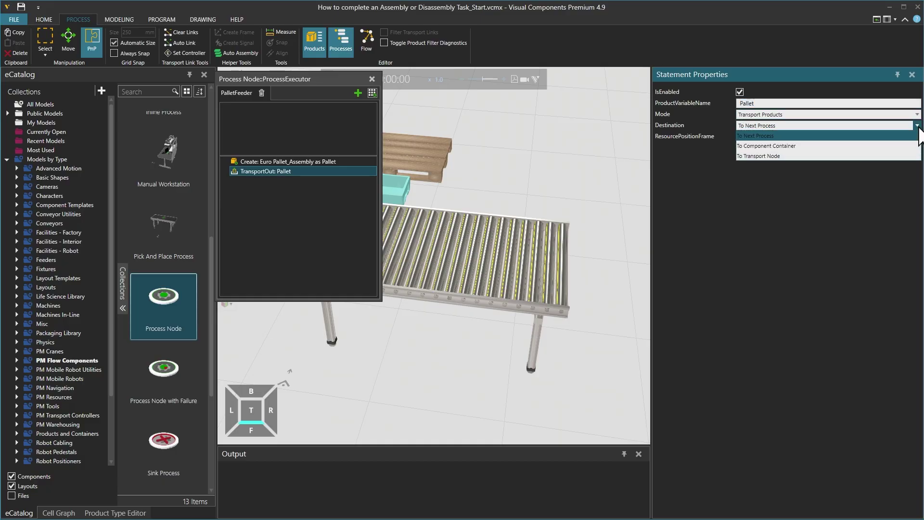
pyautogui.click(854, 147)
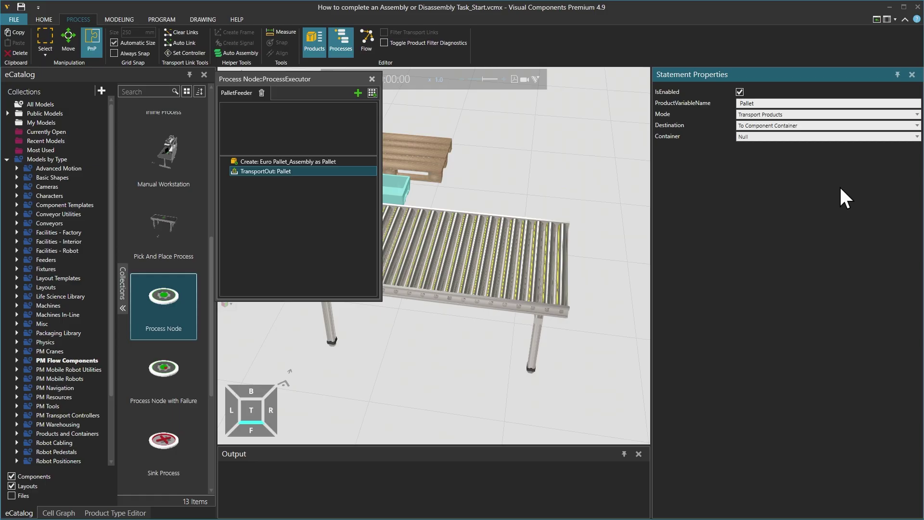
# - Move the process editor off the 3D view, run the simulation to check the PalletFeeder routine, and reset it
pyautogui.moveTo(336, 75); pyautogui.dragTo(192, 129)
pyautogui.scroll(-2, 332, 170)
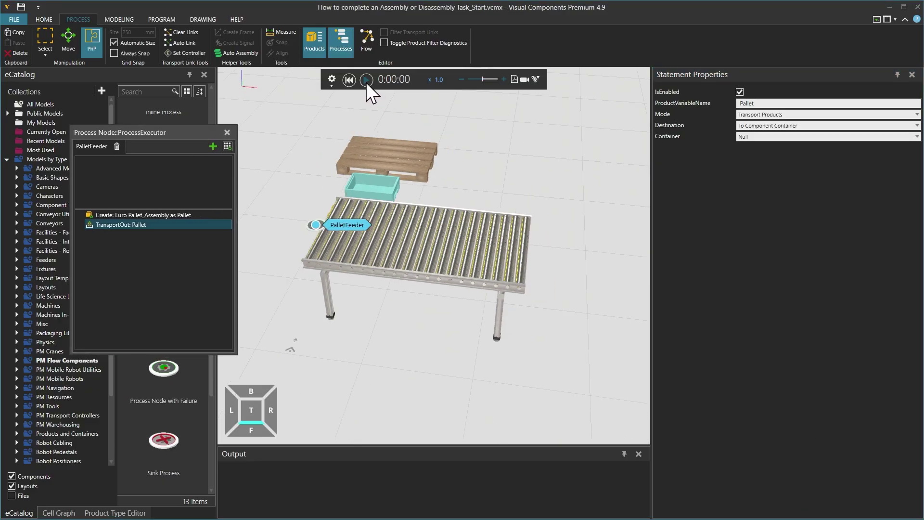
pyautogui.click(366, 80)
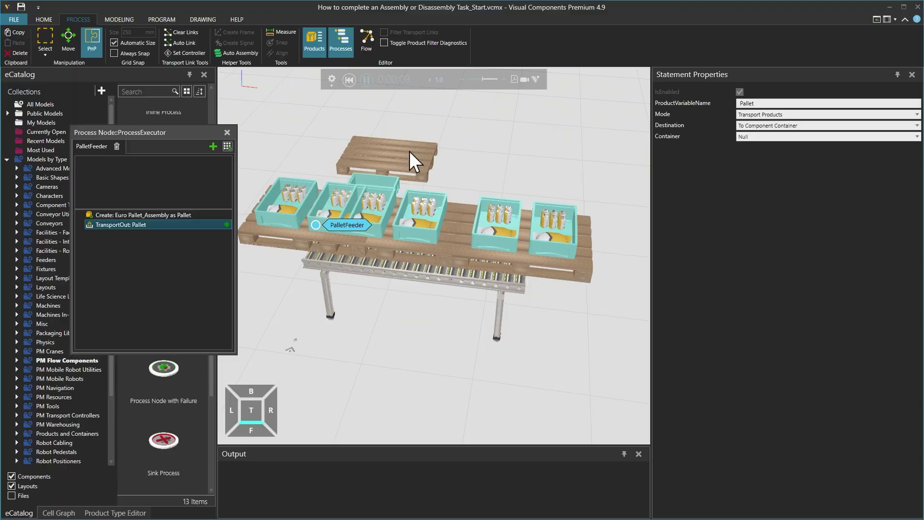
pyautogui.click(349, 80)
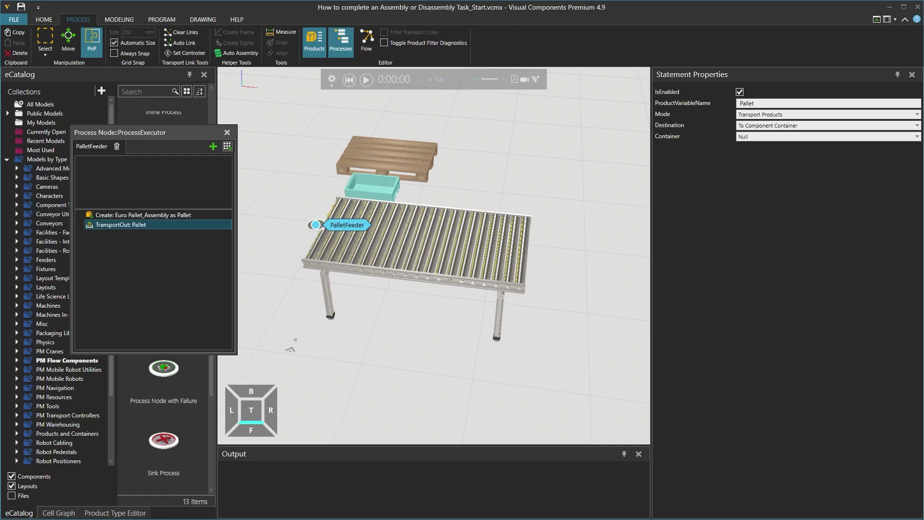
# - Add a Delay statement after TransportOut in the PalletFeeder routine and set its distribution to 200 s
pyautogui.click(227, 146)
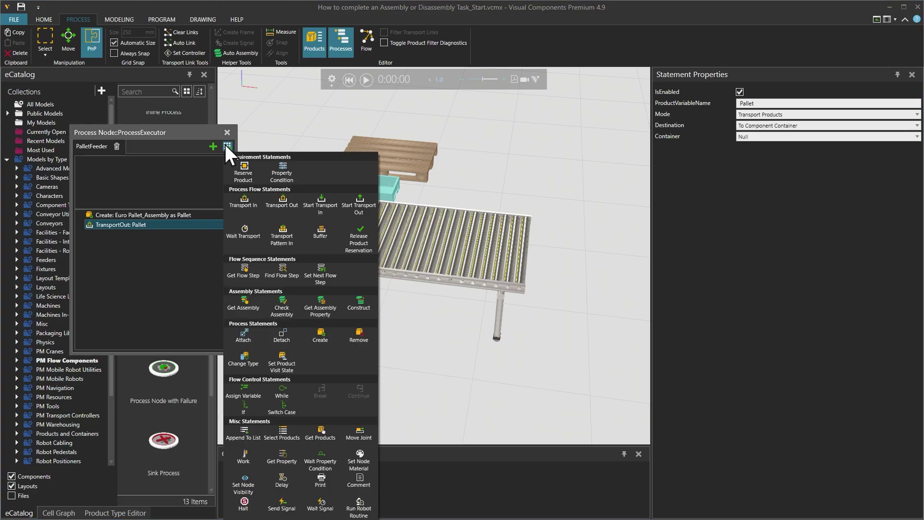
pyautogui.click(281, 481)
pyautogui.moveTo(759, 115); pyautogui.dragTo(689, 118)
pyautogui.write('200')
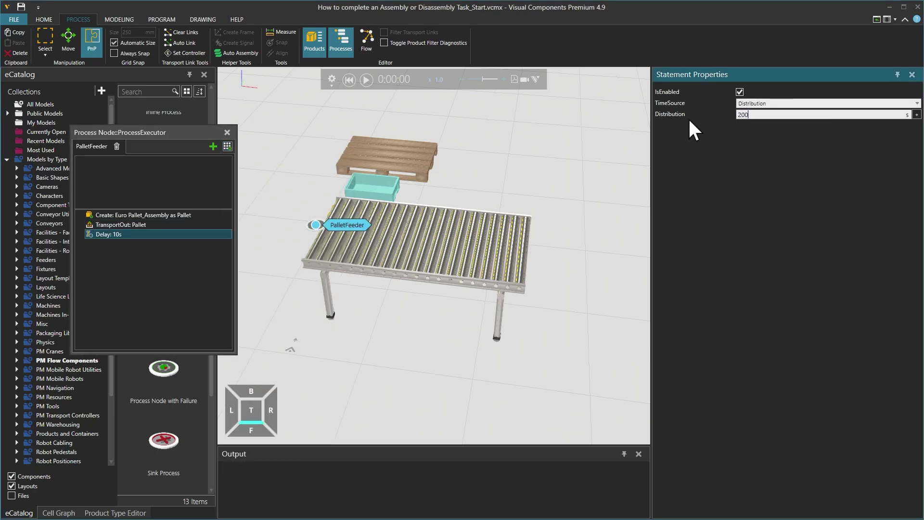
pyautogui.press('Return')
# - Run the simulation and examine the pallet assembly moving along the conveyor up close
pyautogui.click(366, 80)
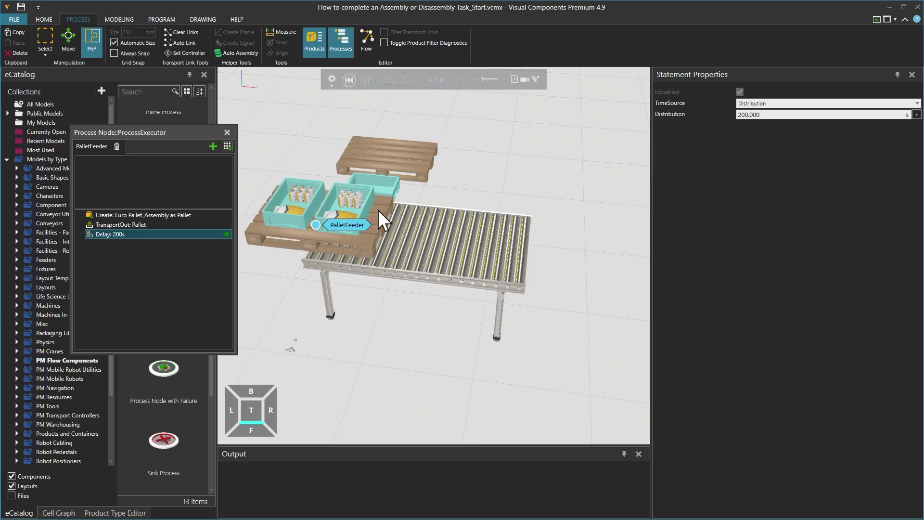
pyautogui.scroll(5, 362, 214)
pyautogui.moveTo(473, 276); pyautogui.dragTo(426, 278, button='right')
pyautogui.scroll(-2, 464, 299)
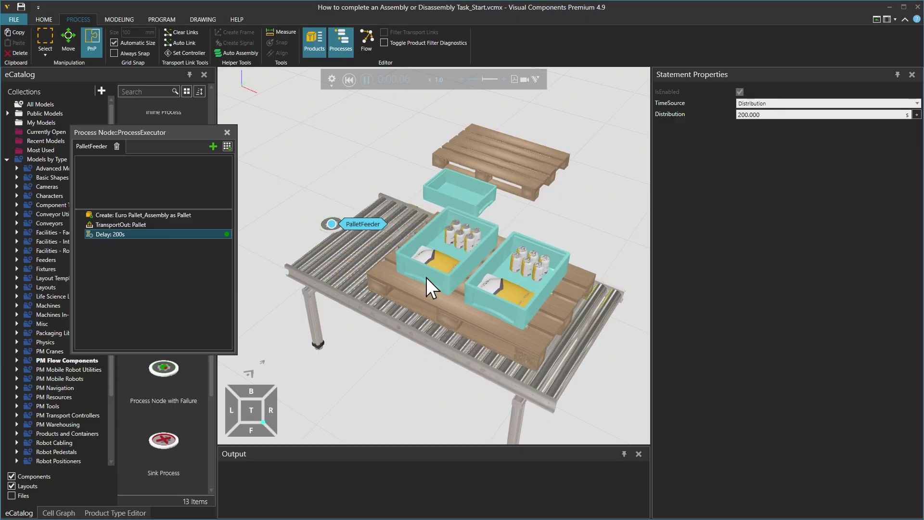
# - Reset the simulation and remove Cans from the assembly steps of the PalletFeeder routine's Create statement
pyautogui.click(349, 82)
pyautogui.moveTo(152, 132); pyautogui.dragTo(270, 125)
pyautogui.click(275, 206)
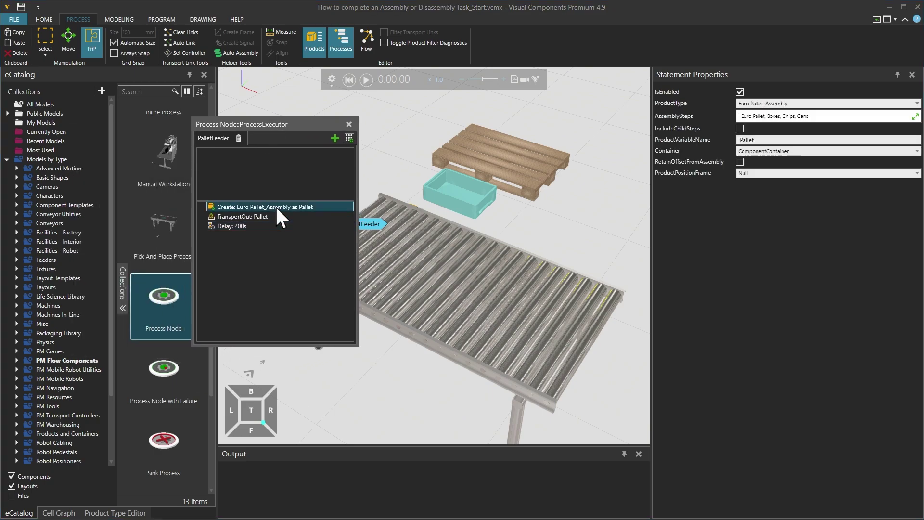
pyautogui.click(915, 117)
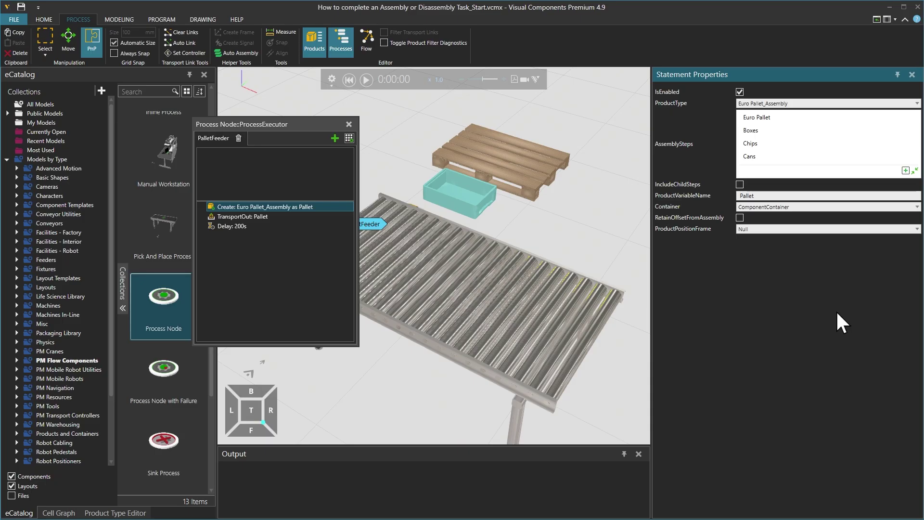
pyautogui.moveTo(896, 159)
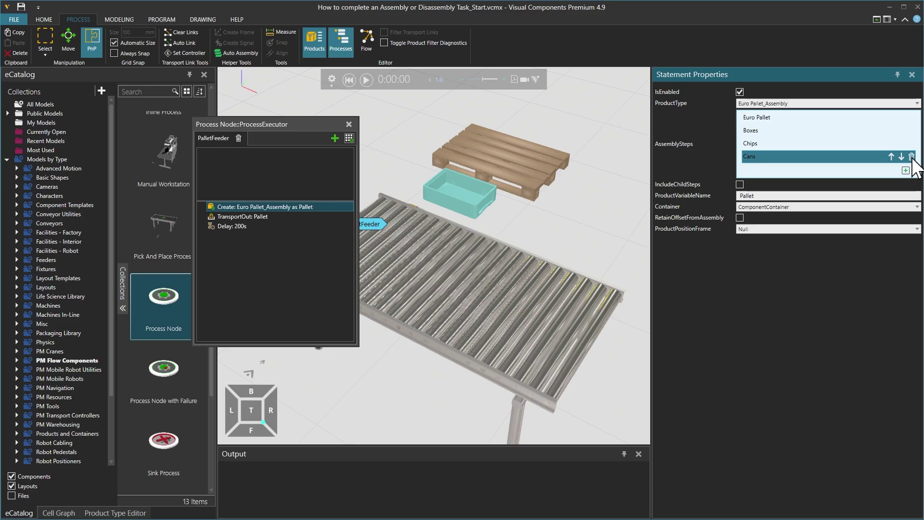
pyautogui.click(912, 157)
pyautogui.click(915, 157)
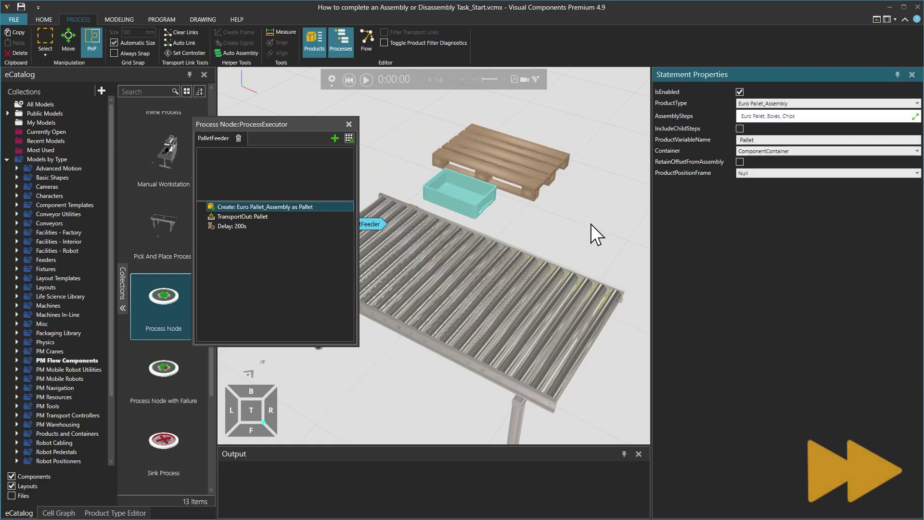
# - Run the simulation to check the pallet assembly created by PalletFeeder, reset it, and close the process editor
pyautogui.scroll(-3, 518, 227)
pyautogui.moveTo(312, 124); pyautogui.dragTo(238, 123)
pyautogui.click(367, 79)
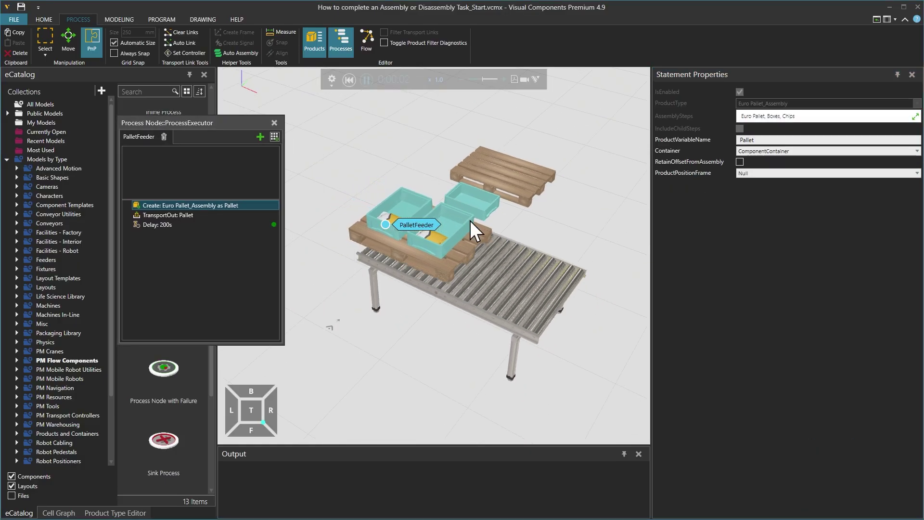
pyautogui.scroll(2, 470, 224)
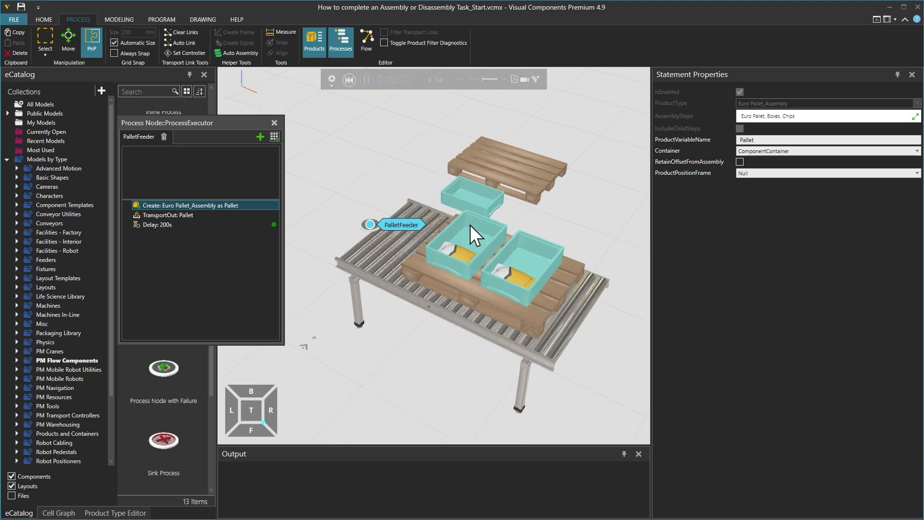
pyautogui.click(350, 80)
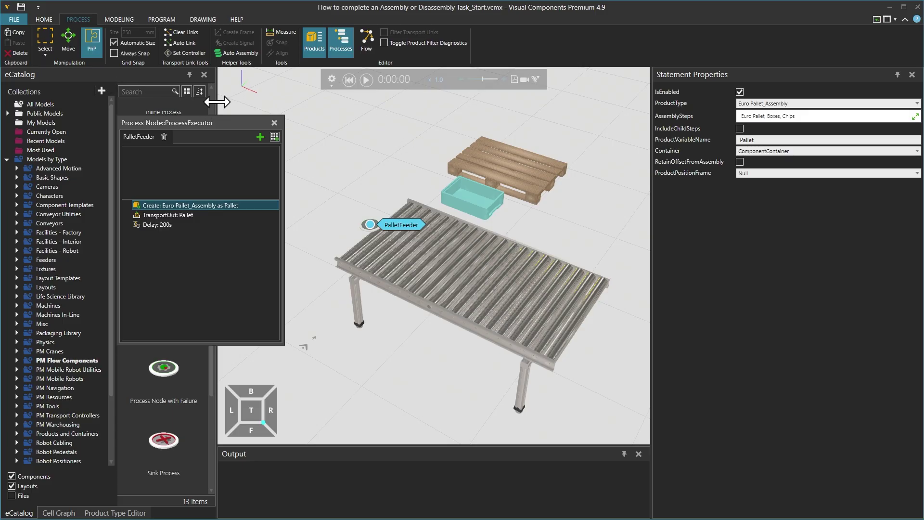
pyautogui.click(275, 122)
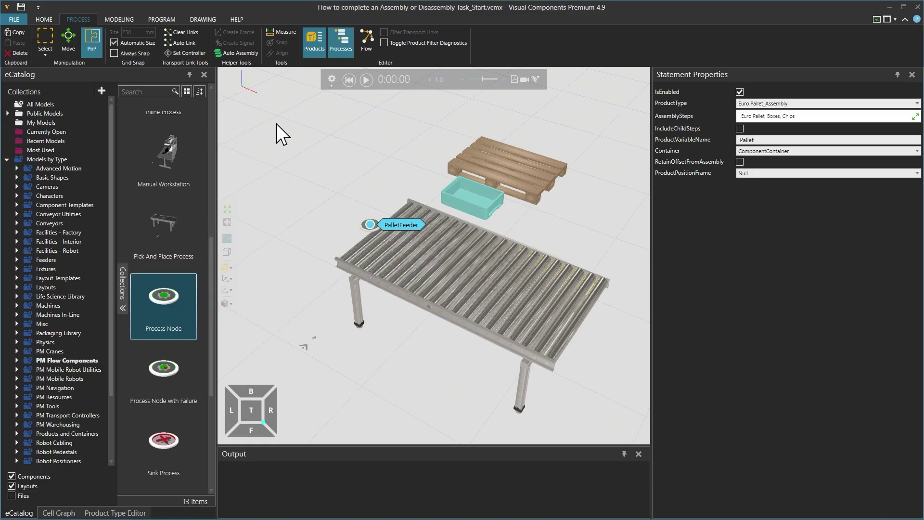
# - Add a second Process Node to the layout and place it on the conveyor near the end opposite PalletFeeder
pyautogui.moveTo(164, 295); pyautogui.dragTo(319, 383)
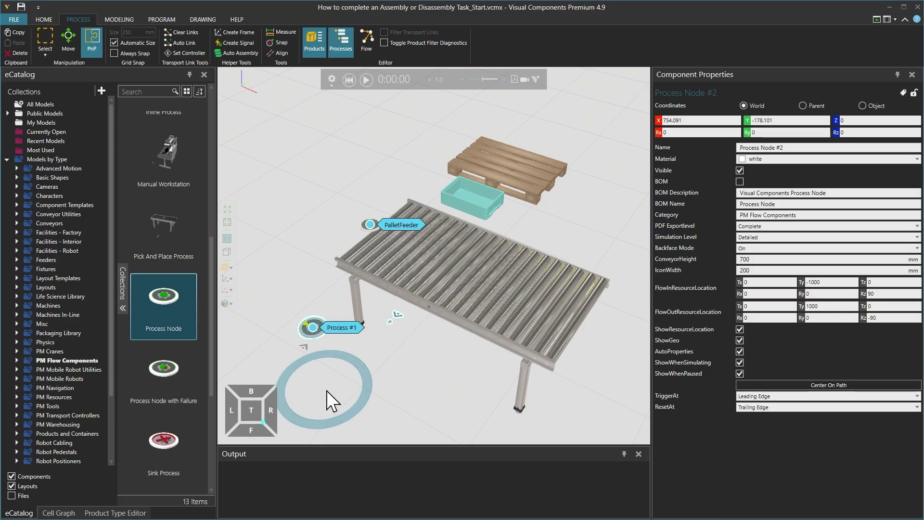
pyautogui.moveTo(326, 391); pyautogui.dragTo(521, 360)
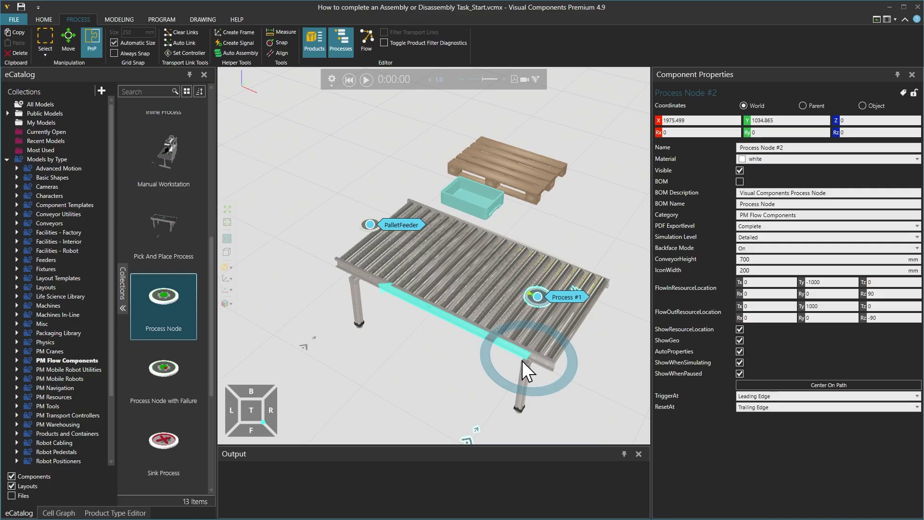
pyautogui.scroll(8, 554, 304)
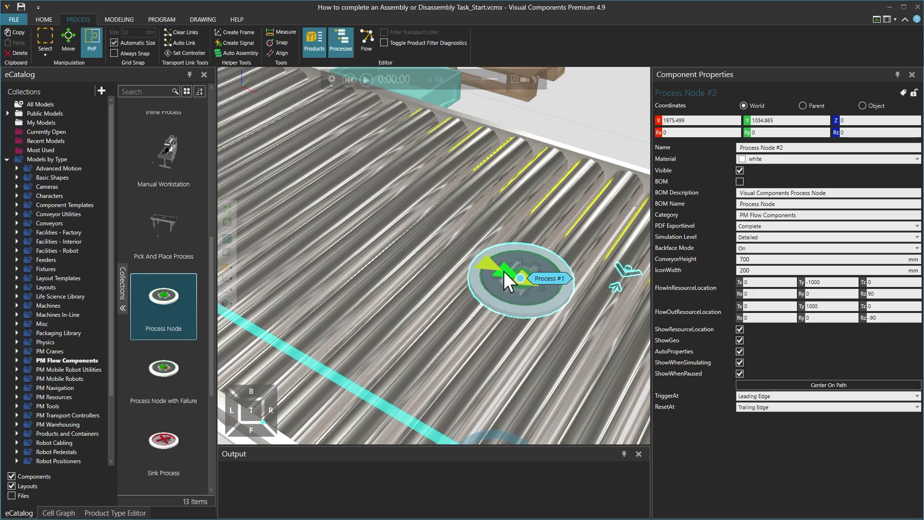
pyautogui.scroll(-5, 503, 271)
pyautogui.scroll(-4, 513, 281)
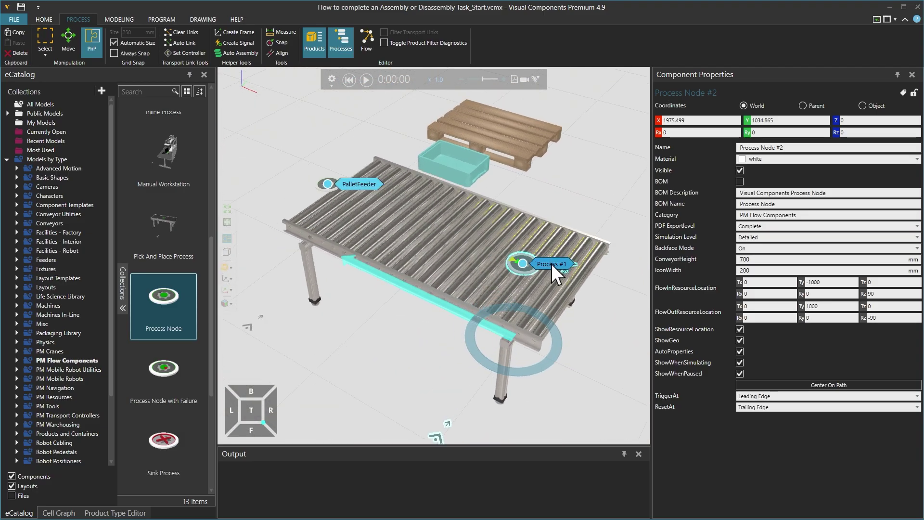
# - Open the second process node's routine and rename it RemoveChips
pyautogui.doubleClick(551, 265)
pyautogui.moveTo(207, 123); pyautogui.dragTo(308, 88)
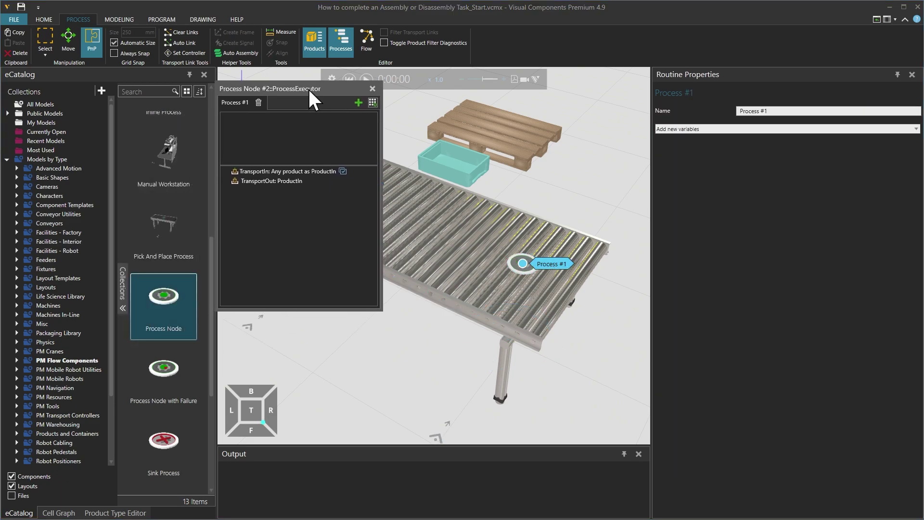
pyautogui.doubleClick(239, 102)
pyautogui.write('RemoveChips')
pyautogui.press('Return')
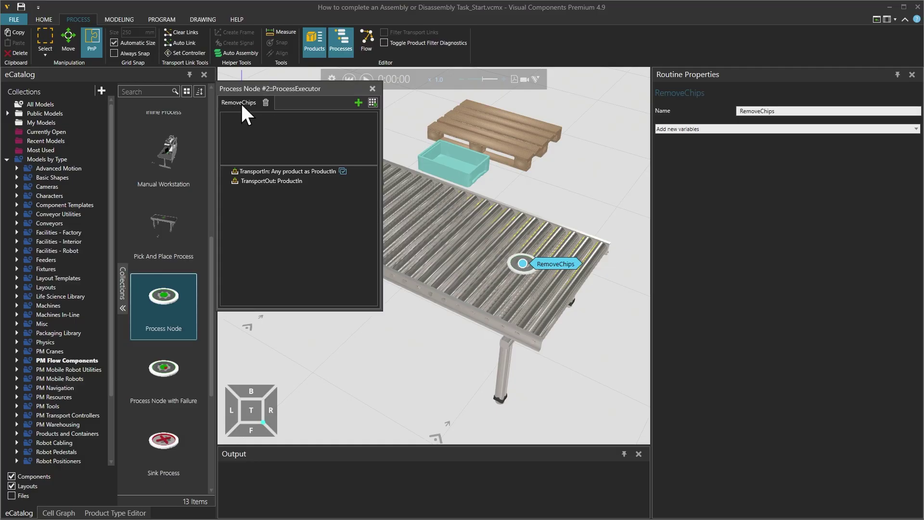
# - Set the RemoveChips TransportIn statement's source to From Component Container and its product variable name to Pallet
pyautogui.click(277, 171)
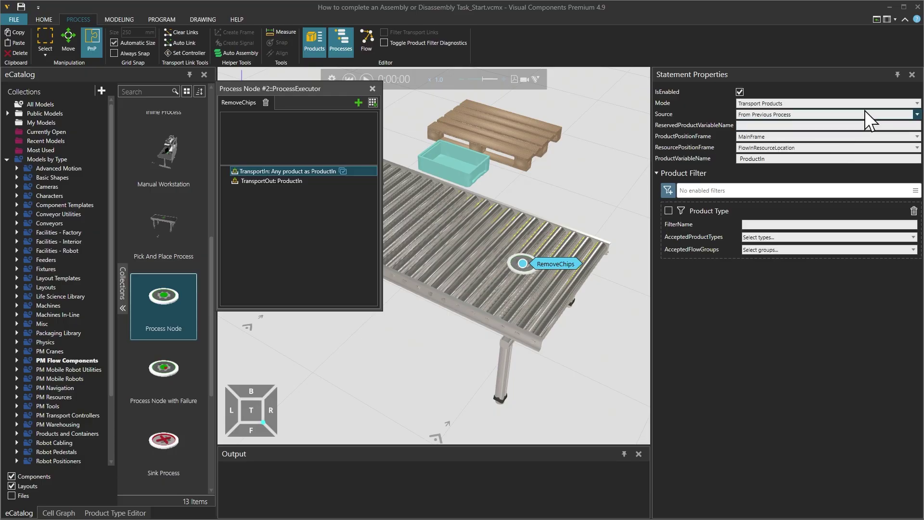
pyautogui.click(857, 135)
pyautogui.moveTo(787, 137); pyautogui.dragTo(708, 138)
pyautogui.write('Pallet')
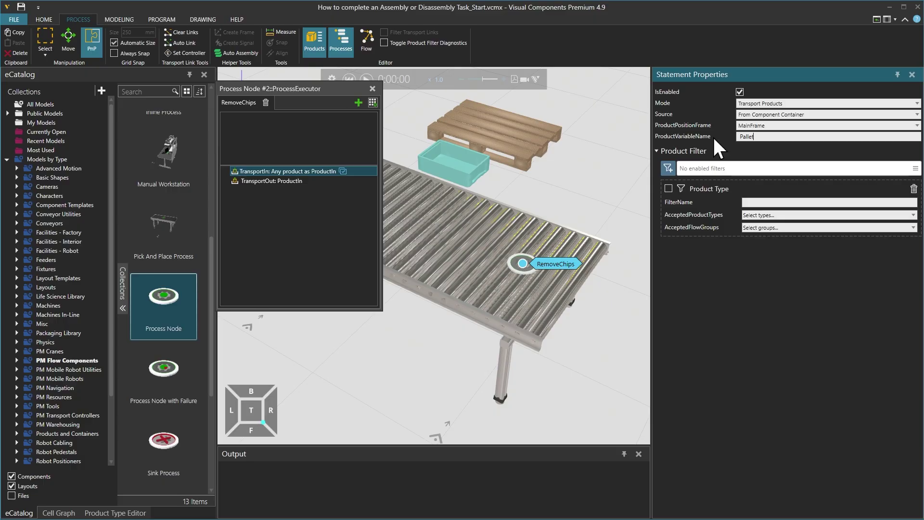
pyautogui.press('Return')
pyautogui.moveTo(287, 85); pyautogui.dragTo(202, 215)
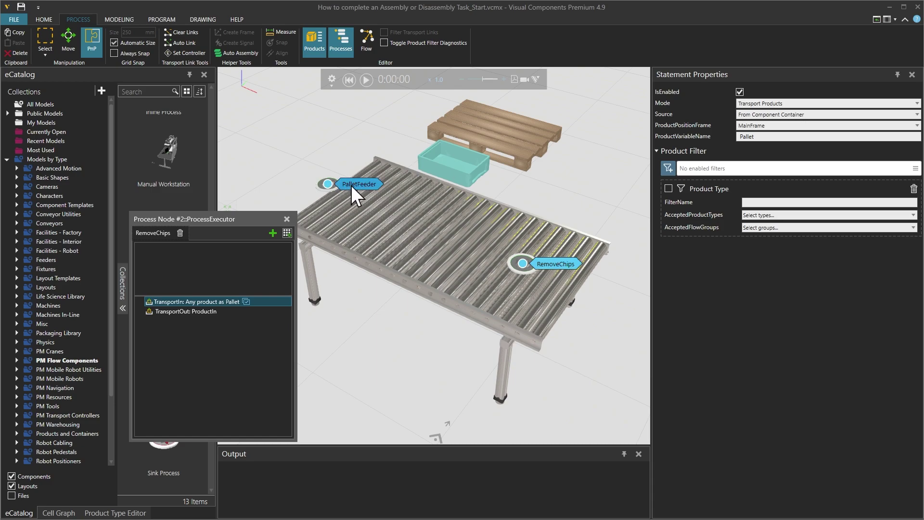
# - Set the RemoveChips TransportOut statement's product variable name to Pallet and its destination to To Component Container
pyautogui.moveTo(267, 223); pyautogui.dragTo(356, 104)
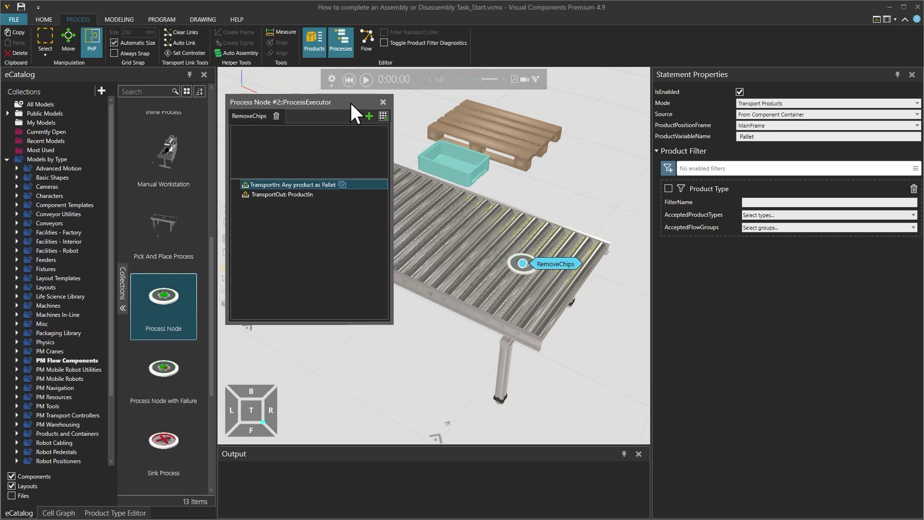
pyautogui.click(300, 194)
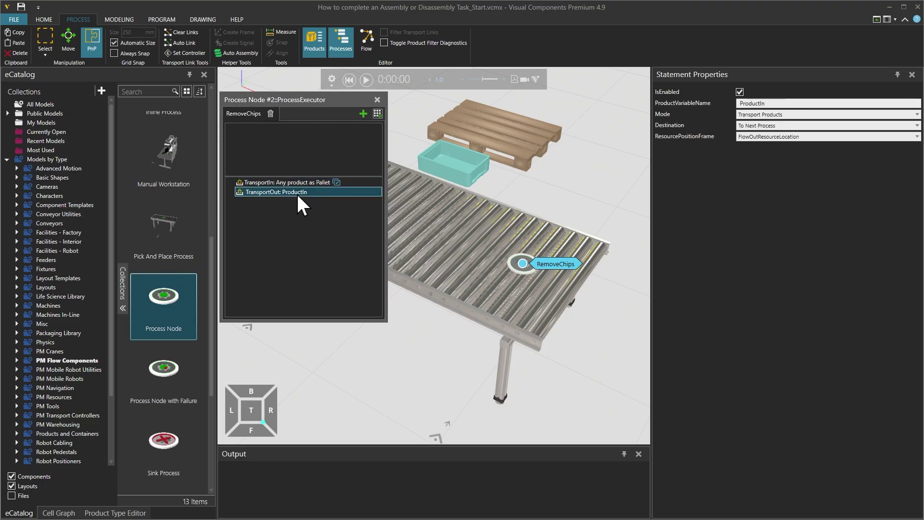
pyautogui.click(792, 103)
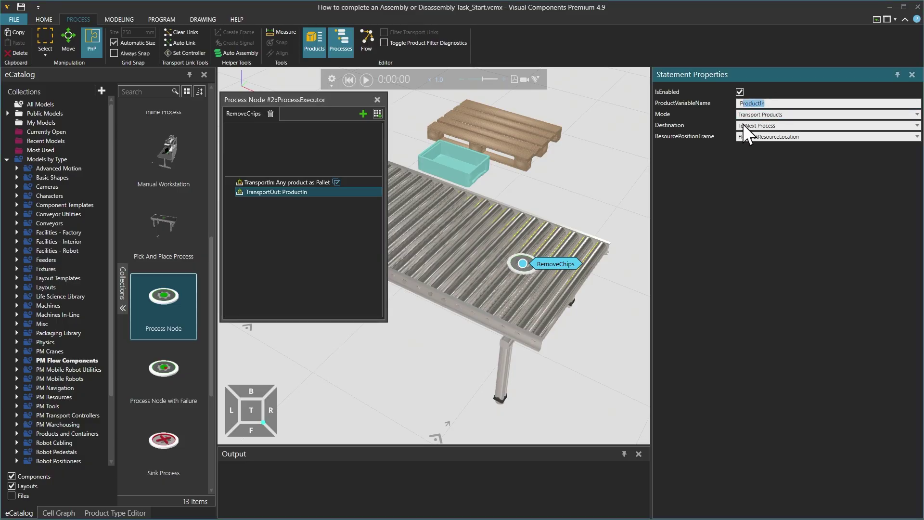
pyautogui.write('Pallet')
pyautogui.press('Return')
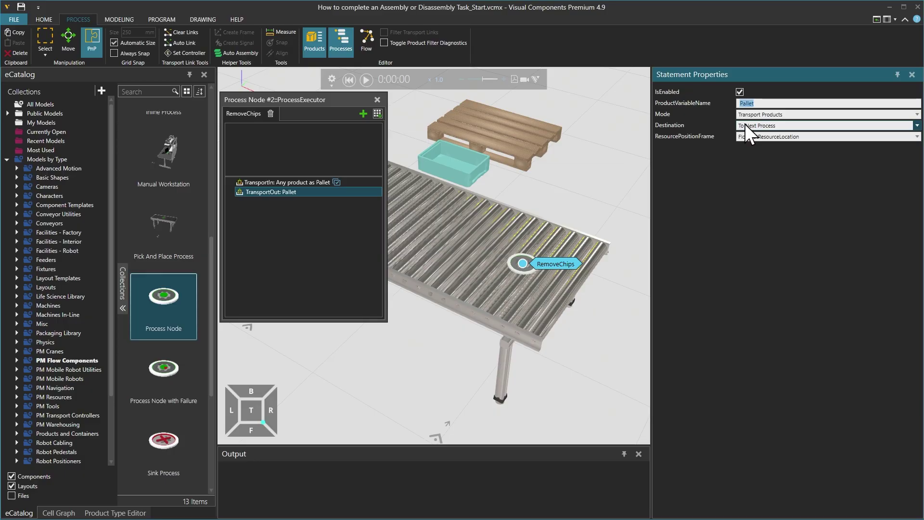
pyautogui.click(917, 125)
pyautogui.click(850, 145)
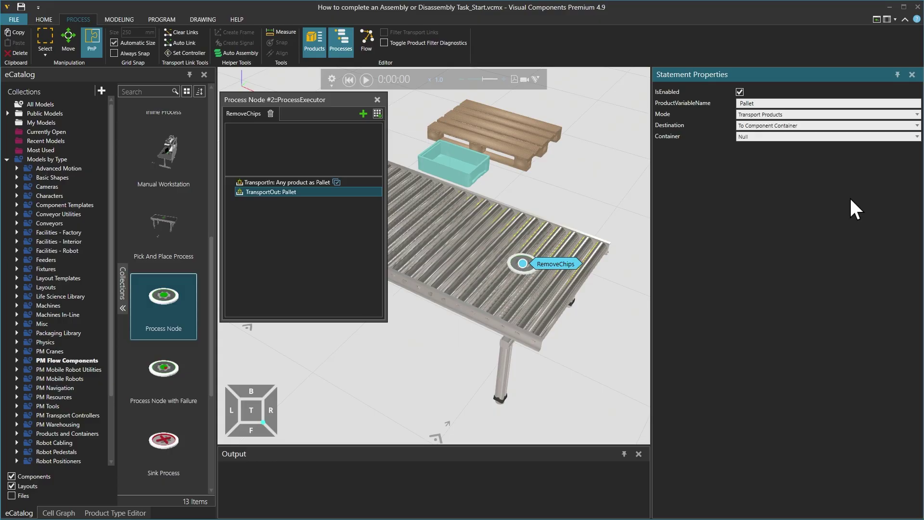
# - Add a Get Assembly statement between TransportIn and TransportOut in the RemoveChips routine
pyautogui.click(282, 182)
pyautogui.click(278, 191)
pyautogui.click(282, 181)
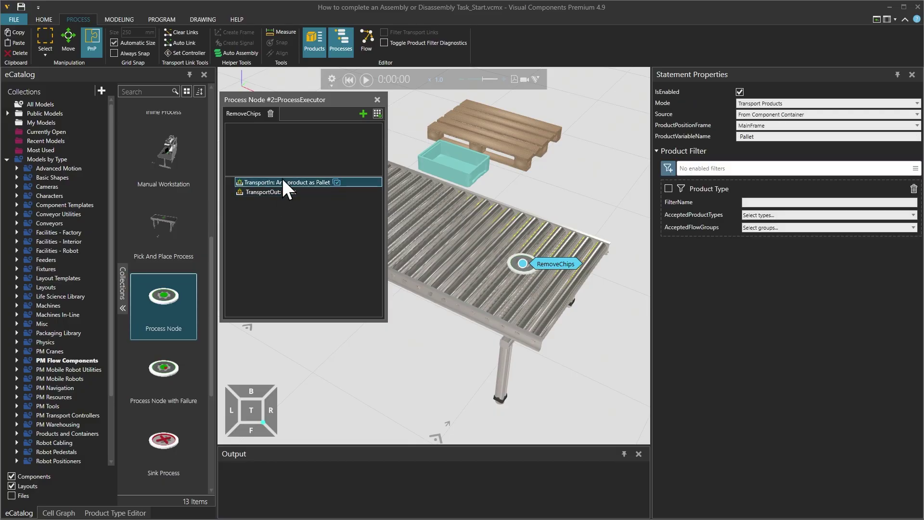
pyautogui.click(377, 113)
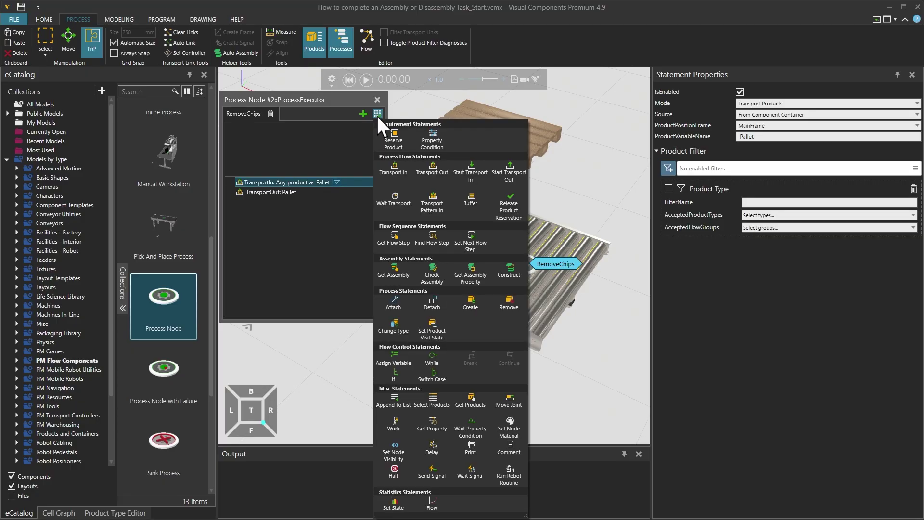
pyautogui.click(392, 270)
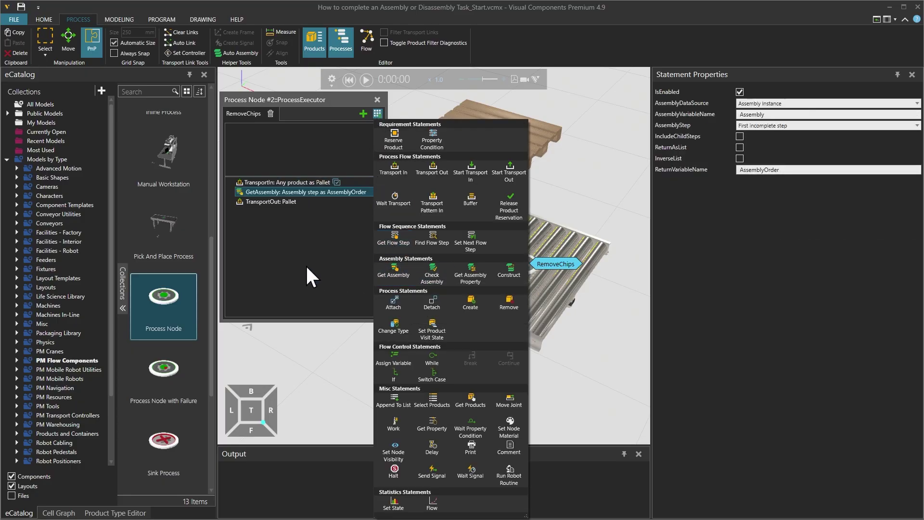
pyautogui.click(295, 191)
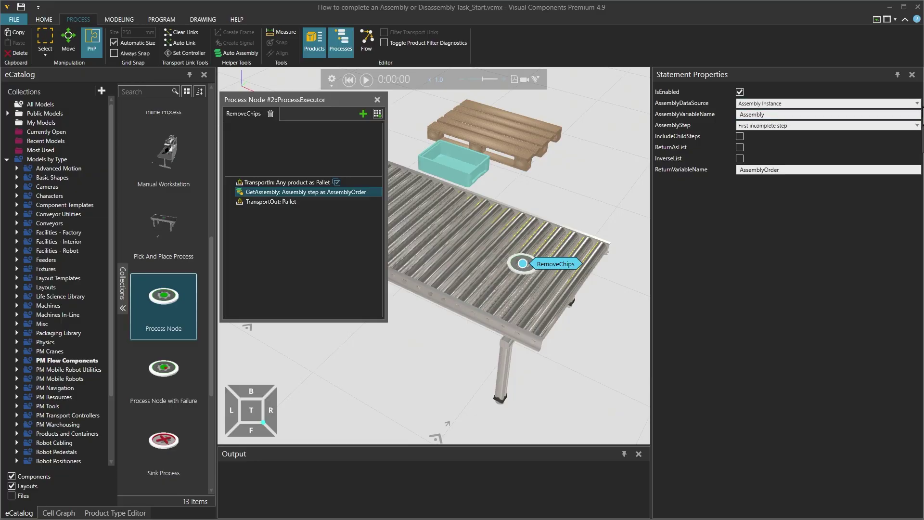
# - Try the Assembly Product Type data source on the GetAssembly statement and return it to Assembly Instance
pyautogui.click(917, 103)
pyautogui.click(842, 124)
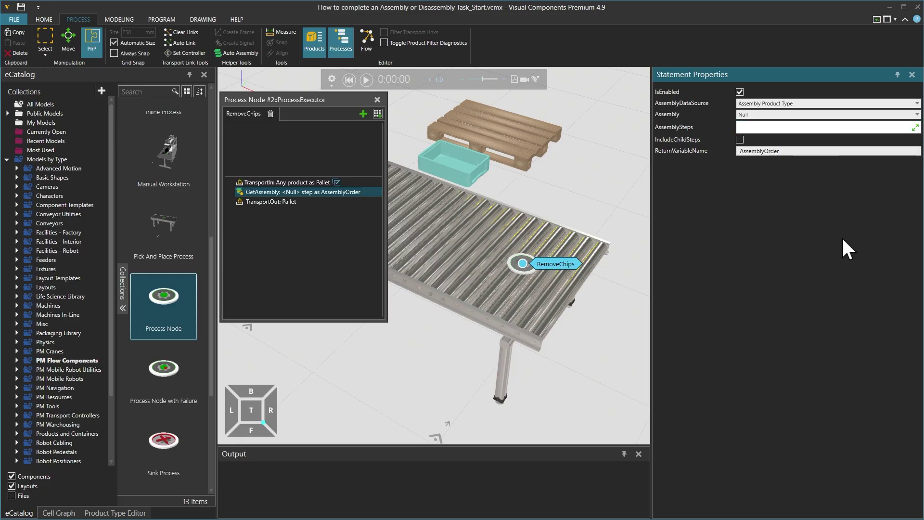
pyautogui.click(917, 104)
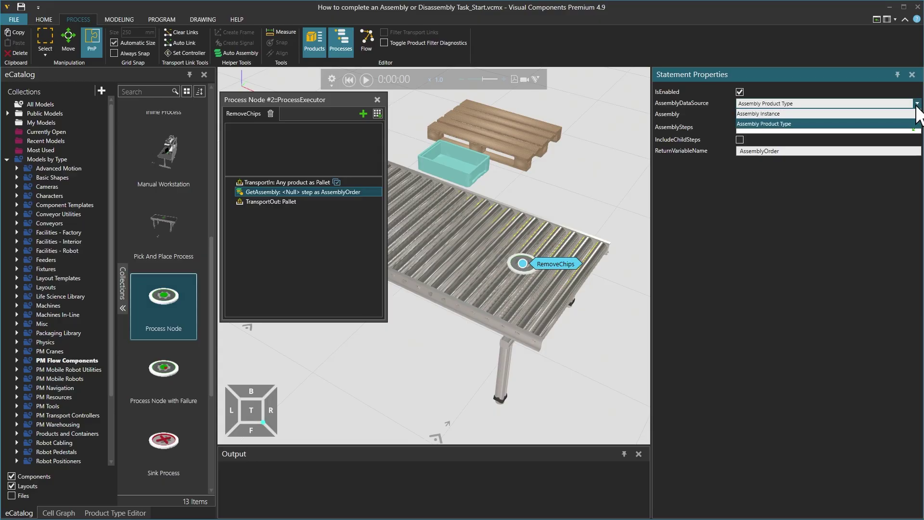
pyautogui.click(895, 114)
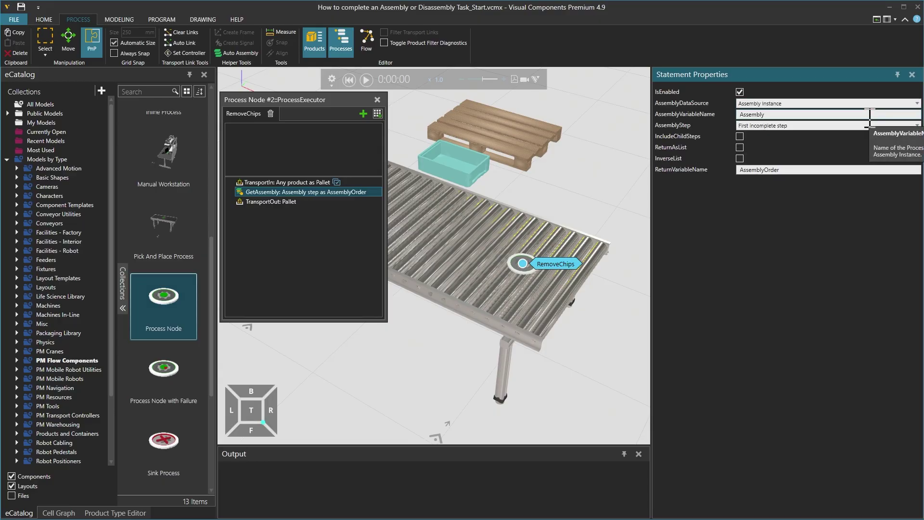
pyautogui.click(917, 103)
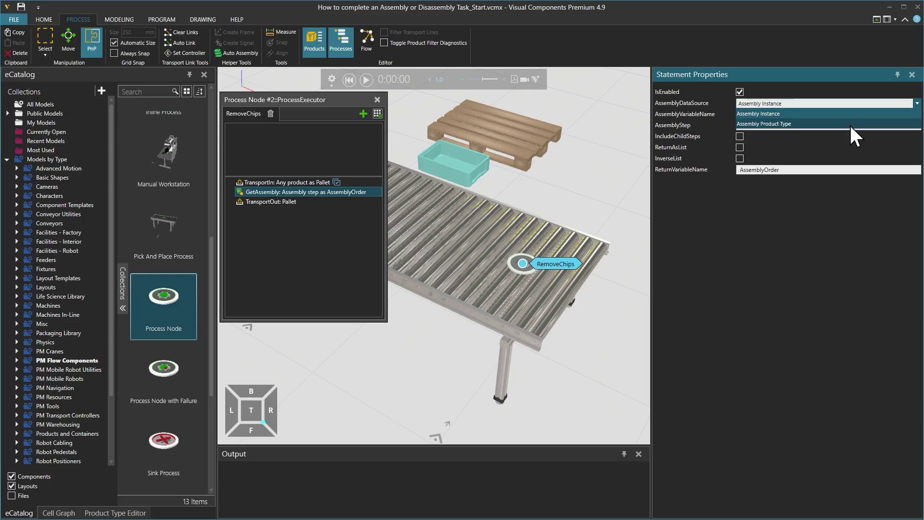
pyautogui.click(850, 124)
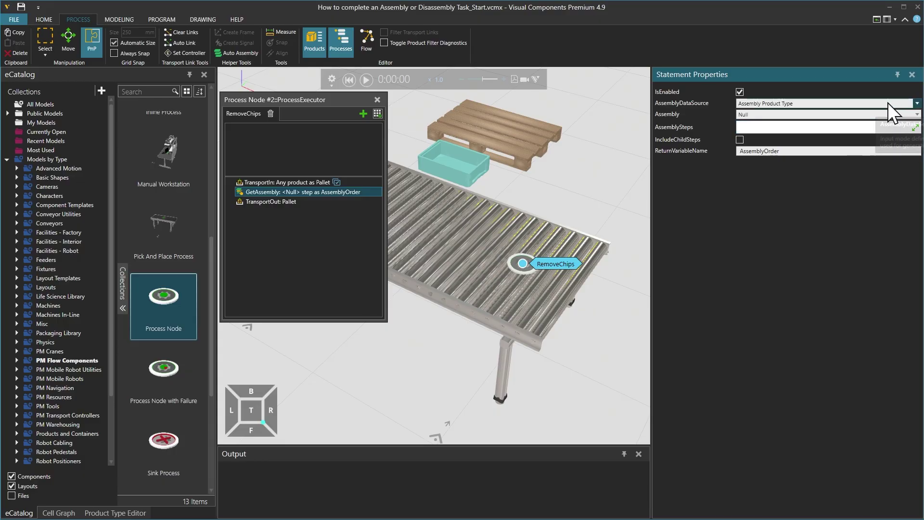
pyautogui.click(883, 103)
pyautogui.click(844, 116)
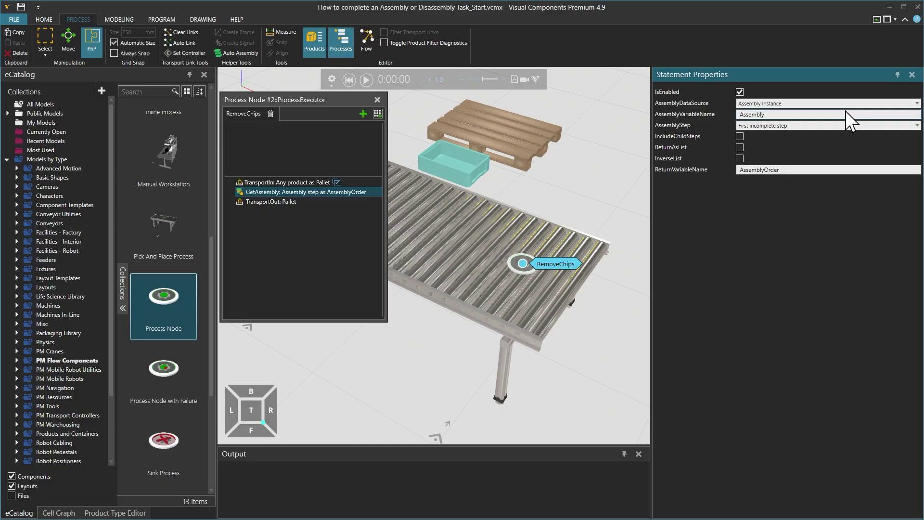
# - Review the AssemblyStep options offered for the GetAssembly statement, from First incomplete step to Last step with products
pyautogui.click(891, 126)
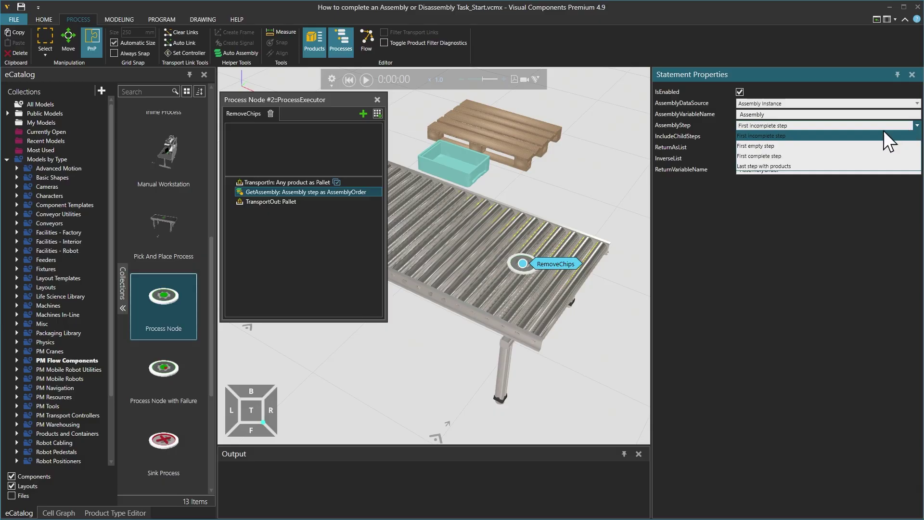
pyautogui.moveTo(813, 134)
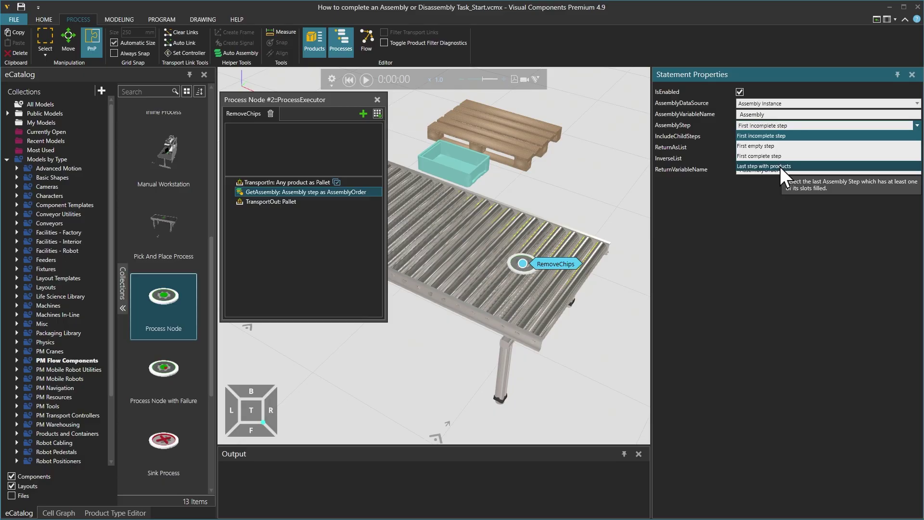
pyautogui.click(918, 107)
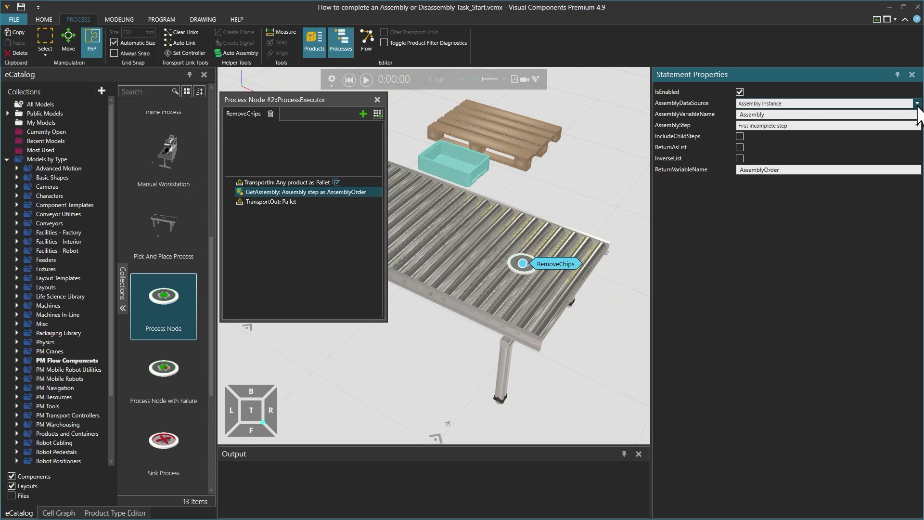
# - Set the GetAssembly statement's data source to Assembly Product Type and its assembly to Euro Pallet_Assembly
pyautogui.click(917, 105)
pyautogui.click(854, 120)
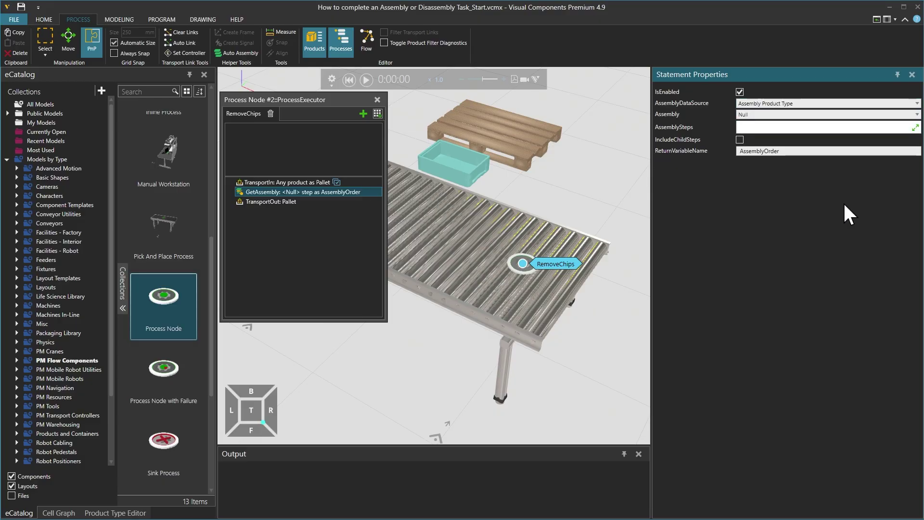
pyautogui.click(917, 116)
pyautogui.click(845, 135)
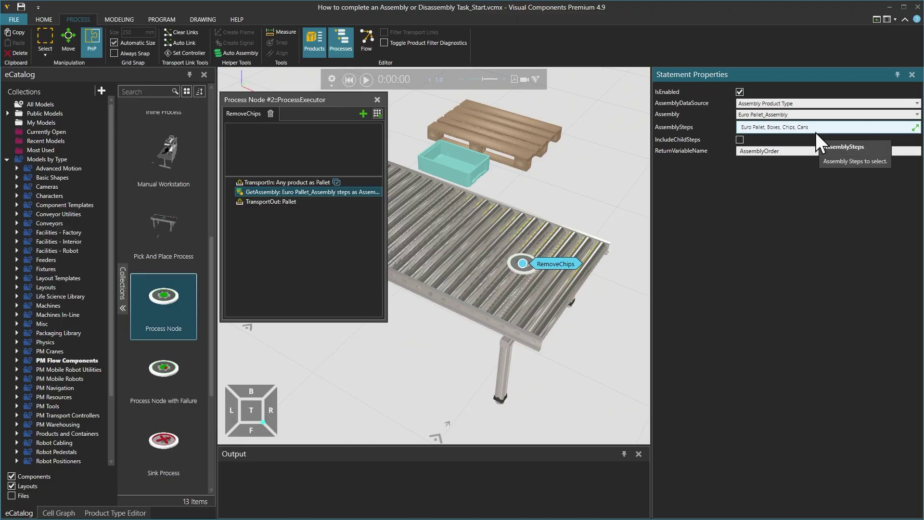
# - Remove Euro Pallet, Boxes and Cans from the GetAssembly statement's assembly steps, keeping only Chips
pyautogui.click(915, 128)
pyautogui.click(912, 129)
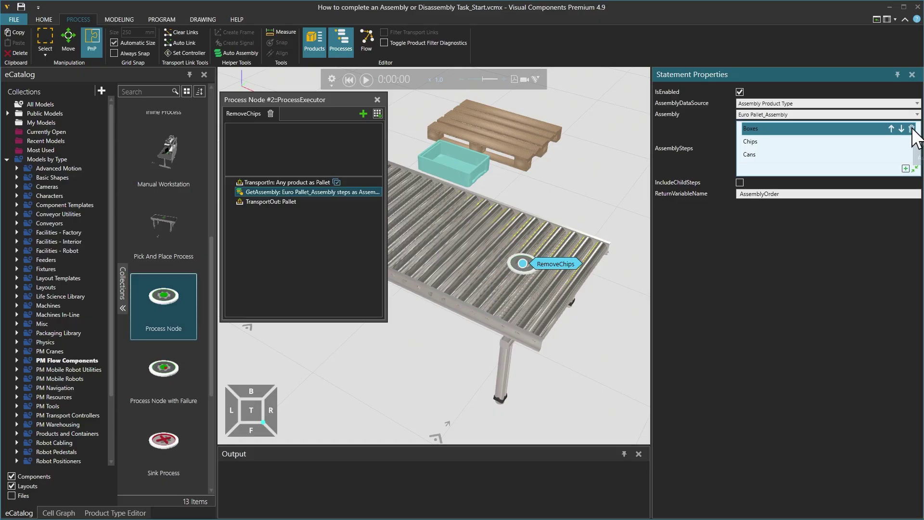
pyautogui.click(911, 129)
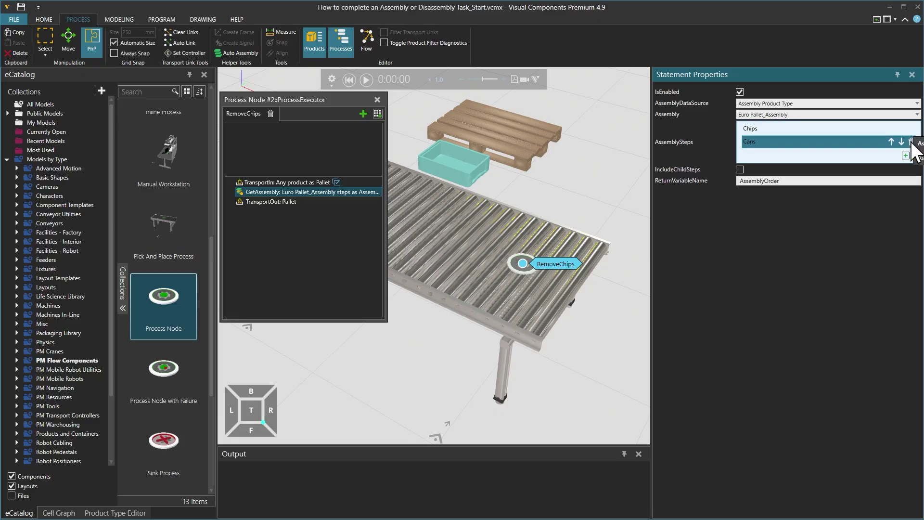
pyautogui.click(911, 141)
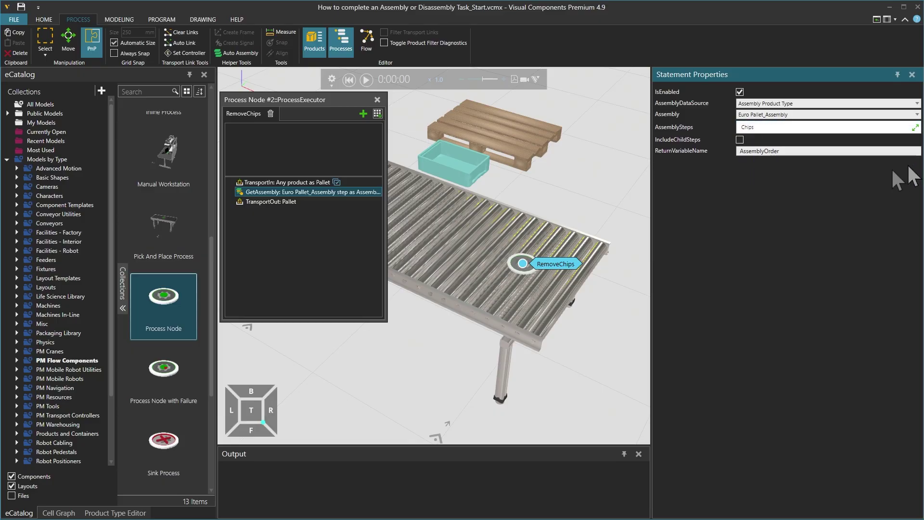
# - Set the GetAssembly statement's return variable name to AssemblyOrderChips and close the RemoveChips routine
pyautogui.click(805, 150)
pyautogui.write('Chips')
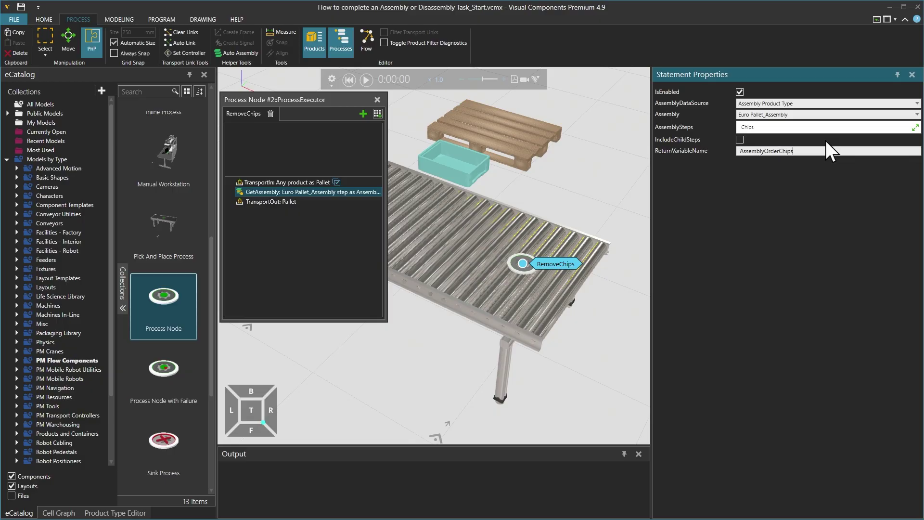
pyautogui.press('Return')
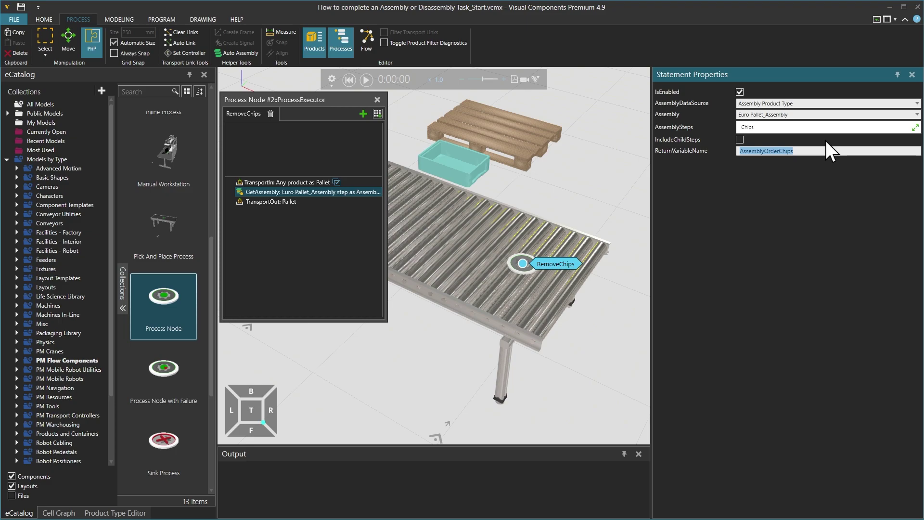
pyautogui.click(377, 100)
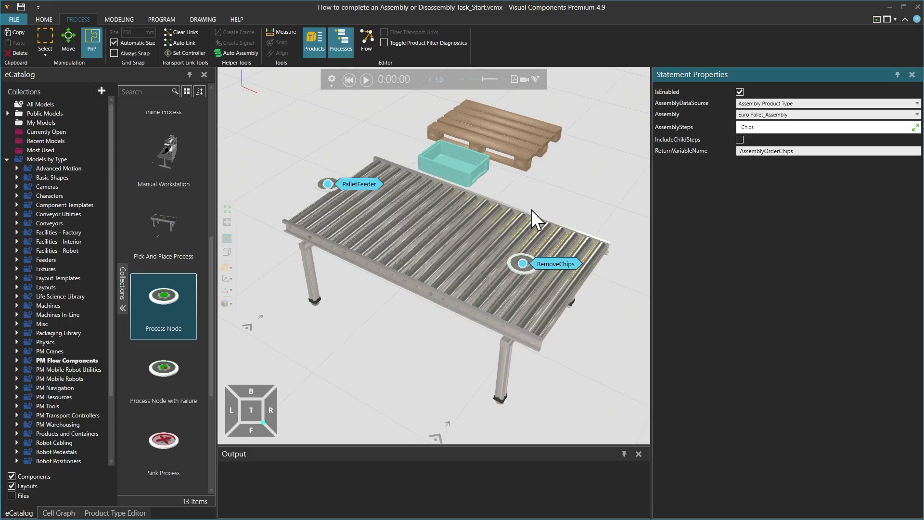
# - Place a Sink Process component on the floor in front of the conveyor
pyautogui.scroll(-2, 381, 342)
pyautogui.moveTo(378, 343); pyautogui.dragTo(419, 270, button='middle')
pyautogui.moveTo(160, 438); pyautogui.dragTo(425, 386)
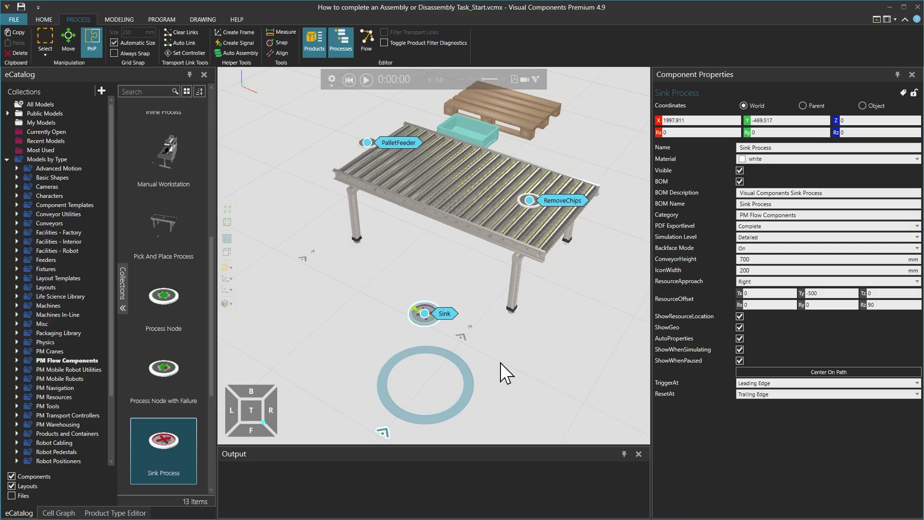
# - Show the process flow editor, enlarge it, and expand Euro Pallet and Flow Group #1 to view their product types
pyautogui.click(372, 36)
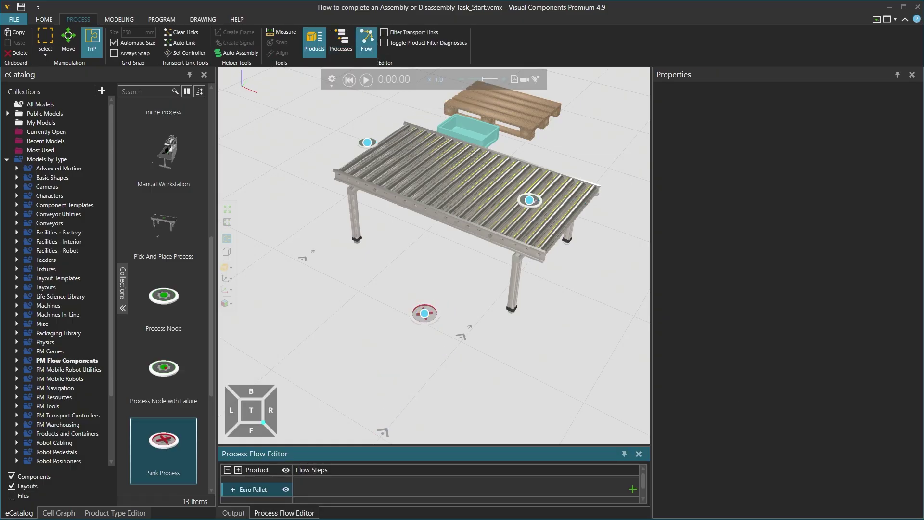
pyautogui.moveTo(519, 444); pyautogui.dragTo(526, 326)
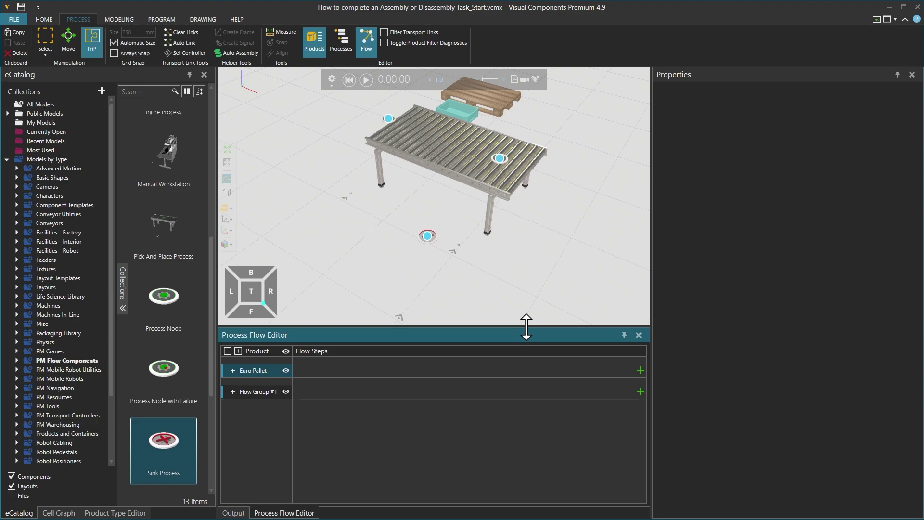
pyautogui.click(233, 371)
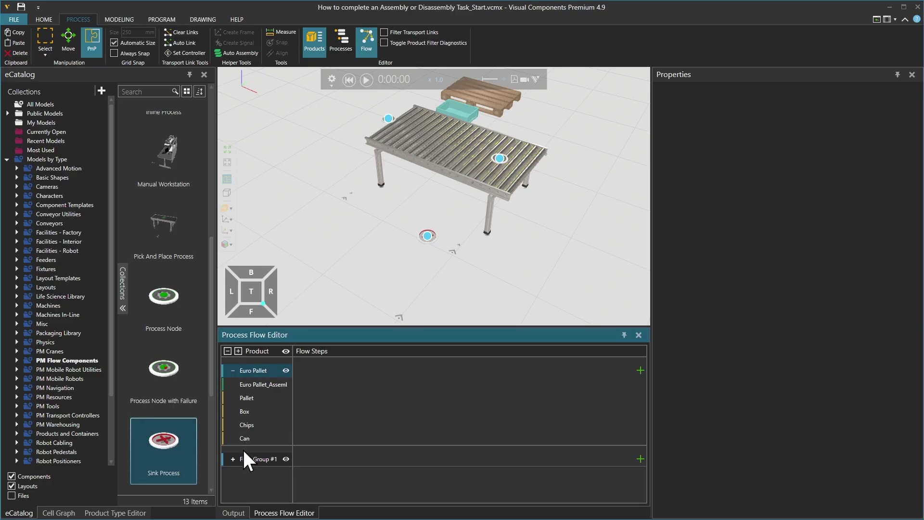
pyautogui.click(233, 459)
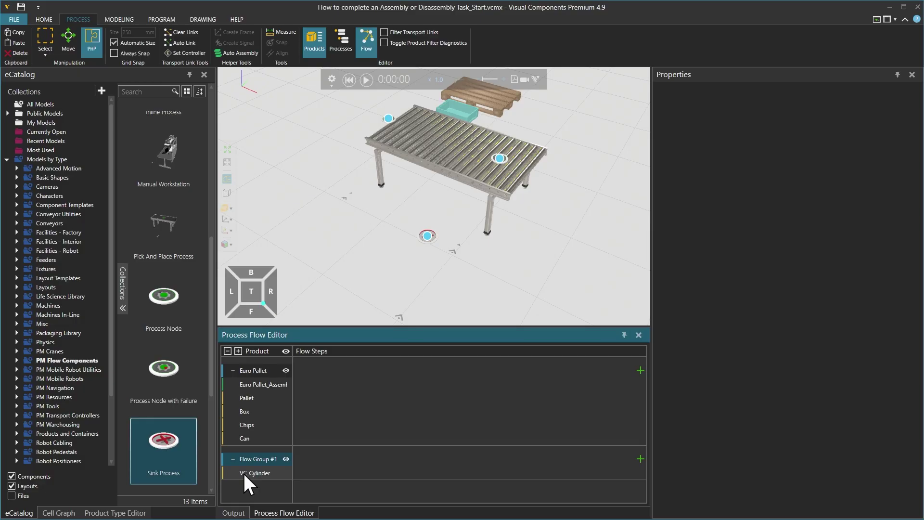
# - Delete Flow Group #1 from the product types, accepting the loss of its associated flow data
pyautogui.click(118, 513)
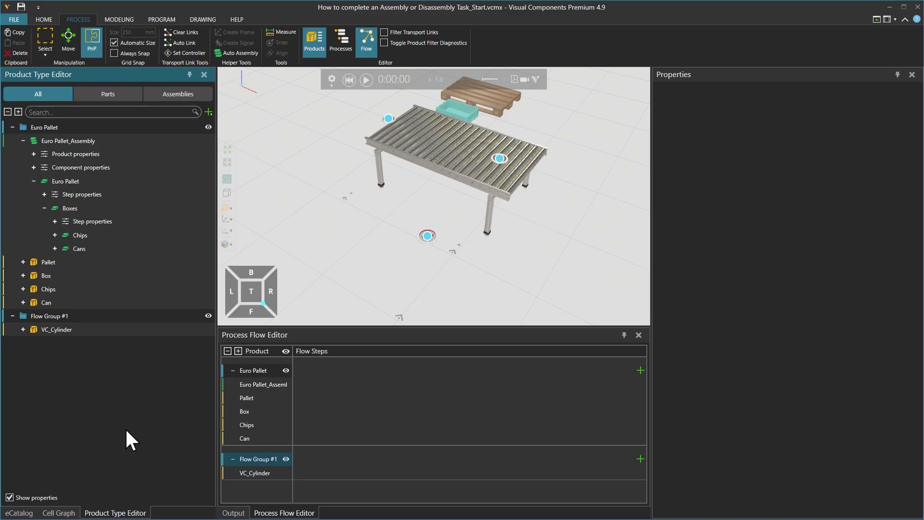
pyautogui.click(50, 316)
pyautogui.rightClick(51, 313)
pyautogui.click(70, 333)
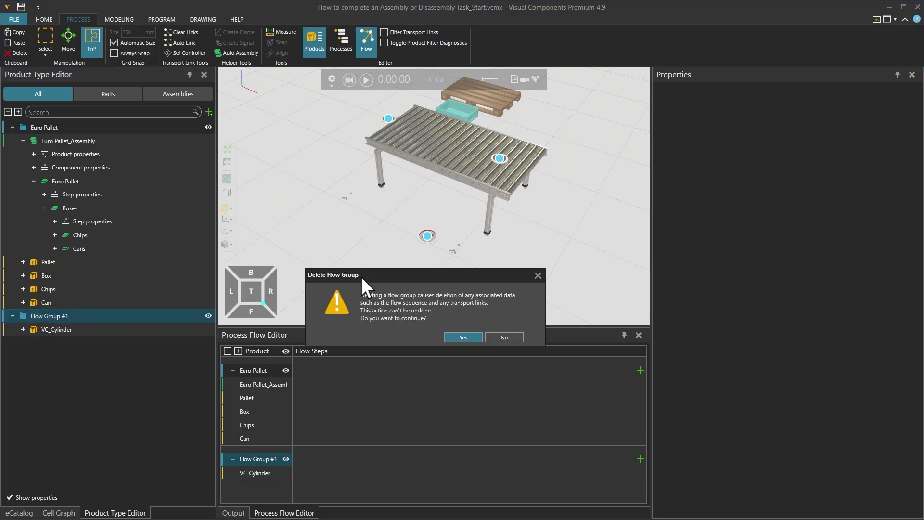
pyautogui.click(461, 337)
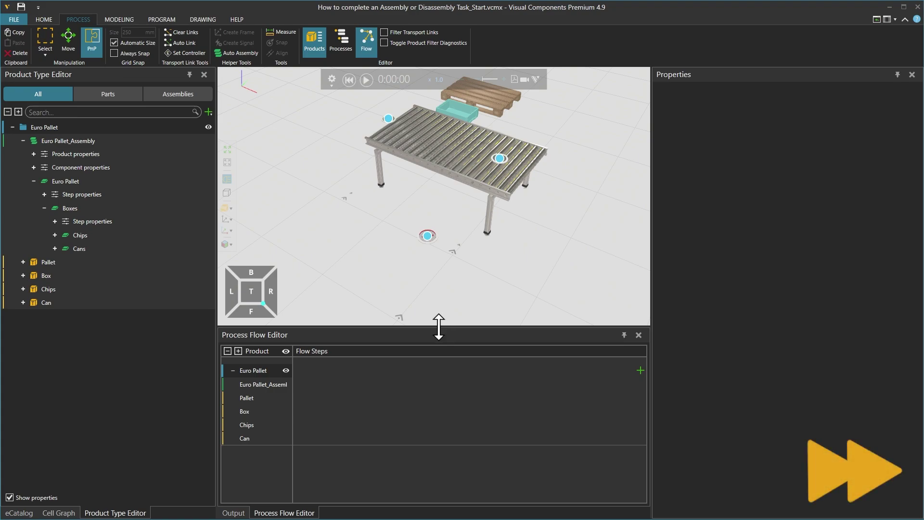
# - Collapse the Euro Pallet group, shrink the flow editor, and build the Euro Pallet flow from RemoveChips to Sink
pyautogui.moveTo(439, 327); pyautogui.dragTo(437, 379)
pyautogui.click(233, 424)
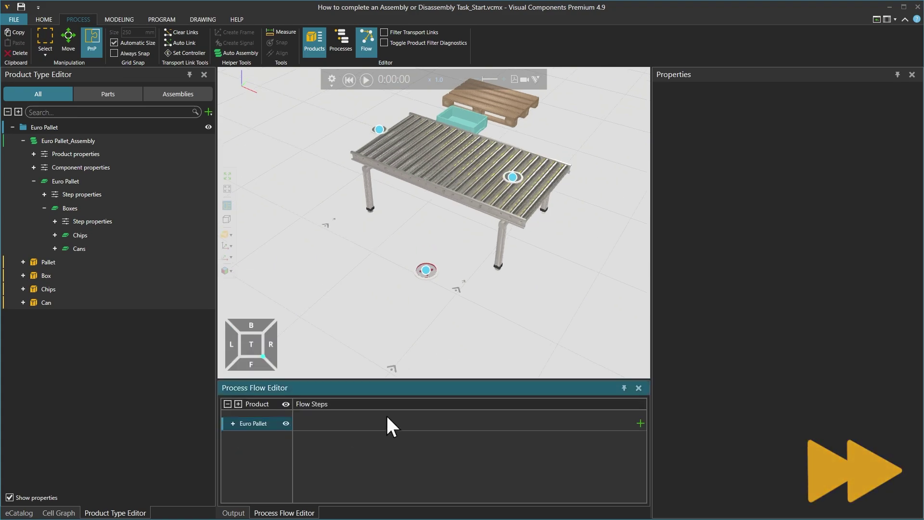
pyautogui.moveTo(433, 380); pyautogui.dragTo(432, 412)
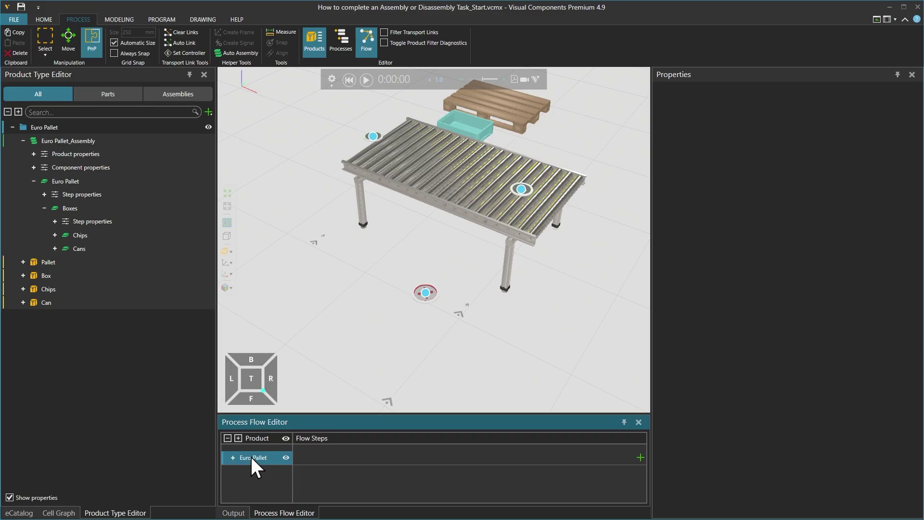
pyautogui.moveTo(554, 300); pyautogui.dragTo(566, 354, button='middle')
pyautogui.moveTo(530, 243)
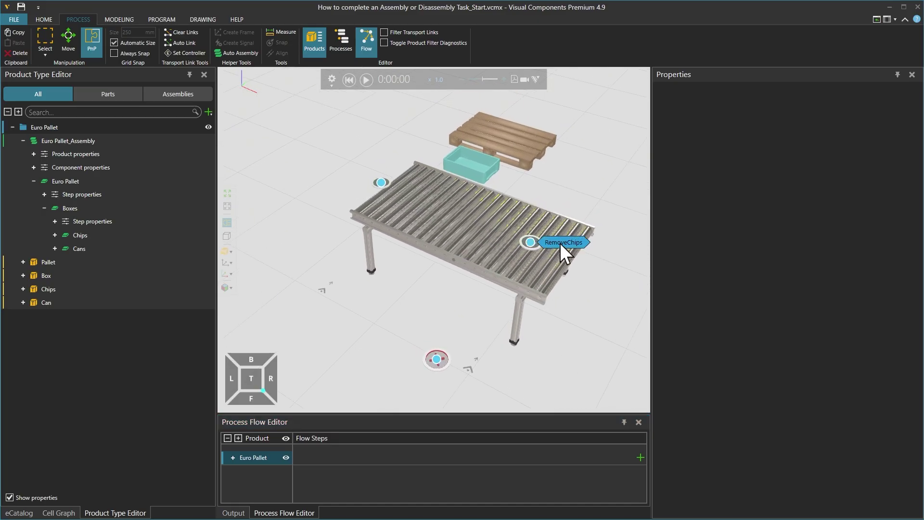
pyautogui.click(559, 244)
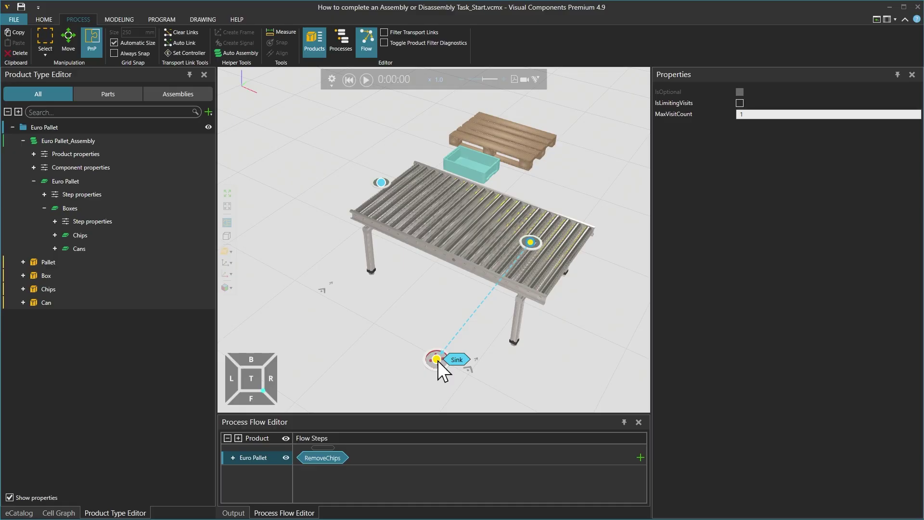
pyautogui.click(458, 361)
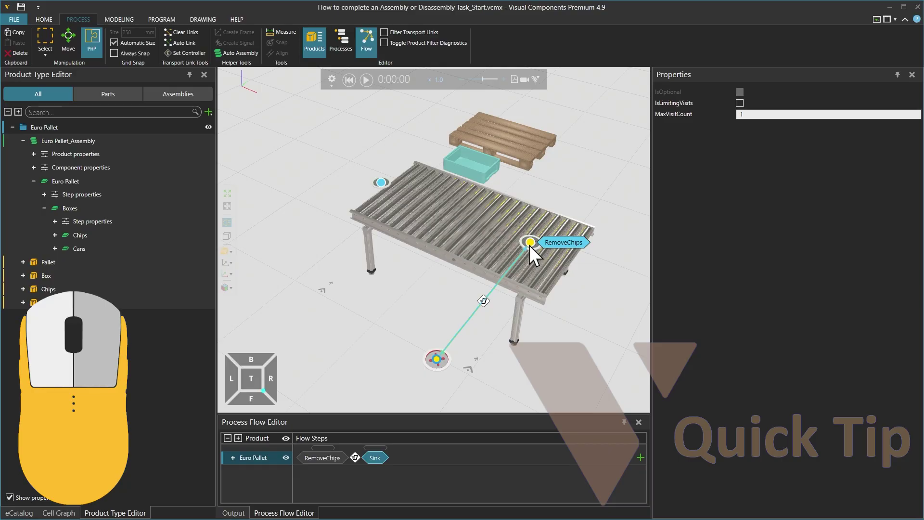
# - Try adding RemoveChips as a third Euro Pallet flow step after Sink, and delete that step again
pyautogui.click(567, 249)
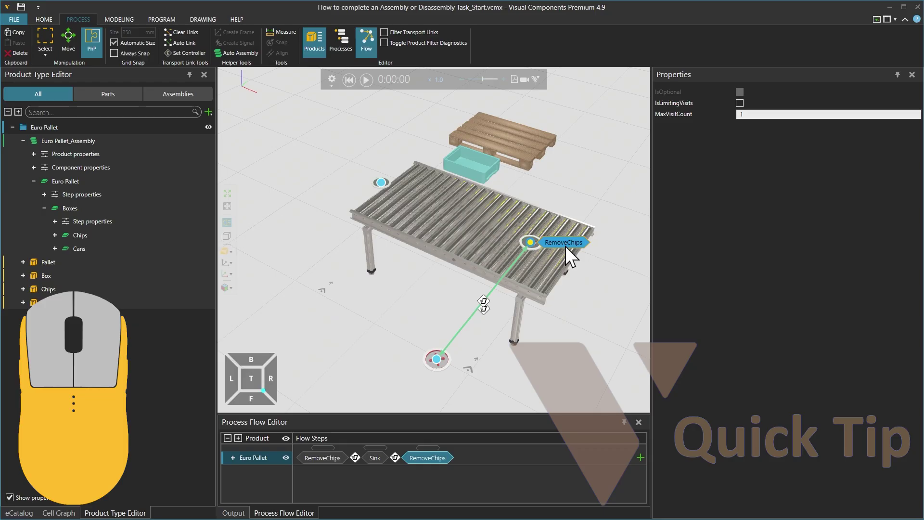
pyautogui.click(430, 447)
pyautogui.rightClick(430, 447)
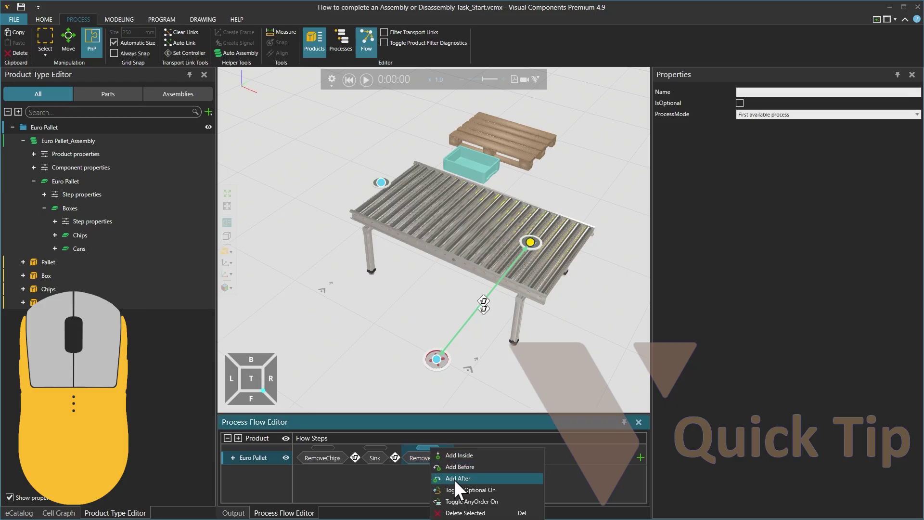
pyautogui.click(462, 513)
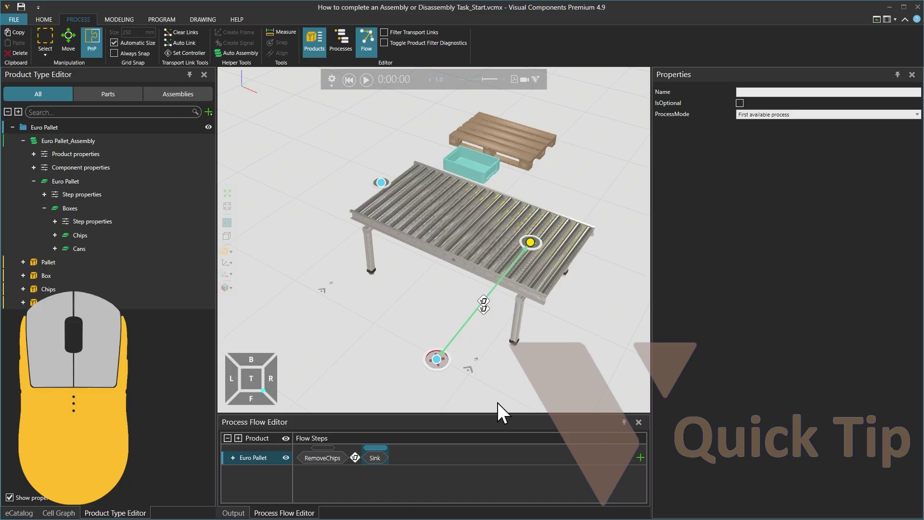
# - Delete the leftover transport link that runs from Sink back to RemoveChips
pyautogui.click(356, 459)
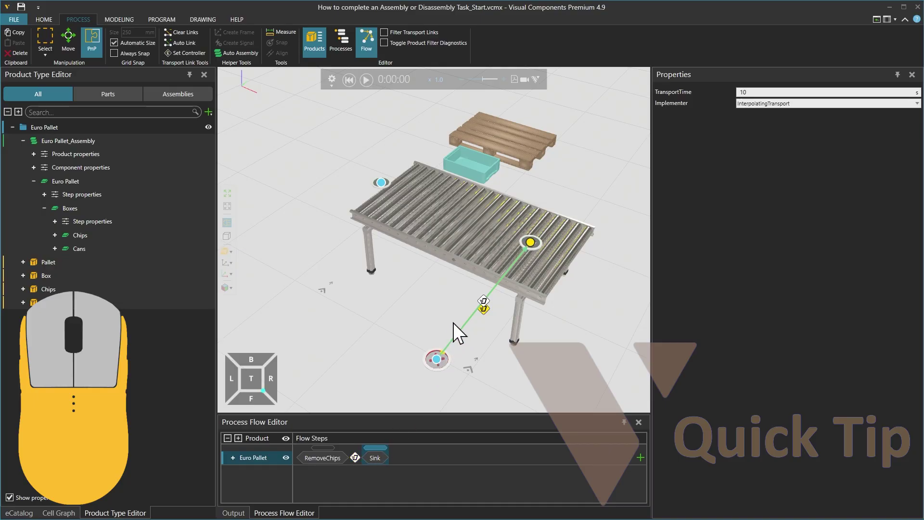
pyautogui.rightClick(482, 303)
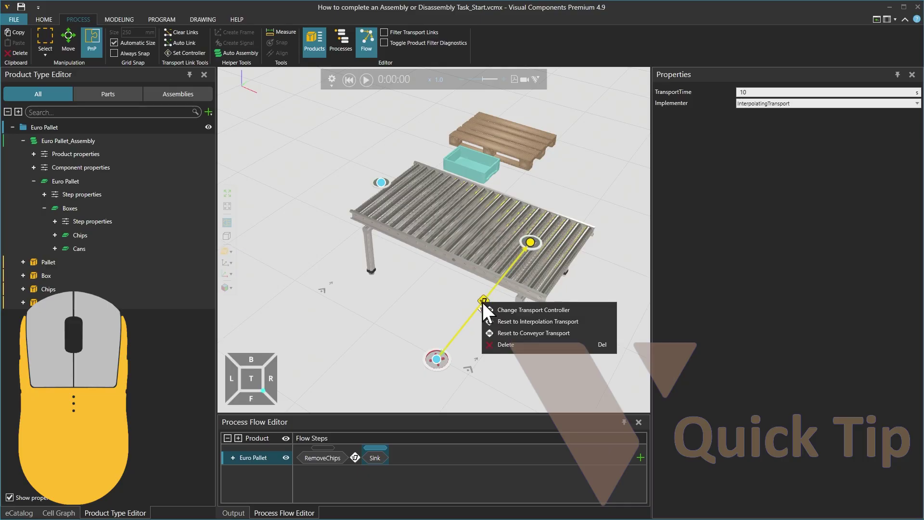
pyautogui.click(505, 347)
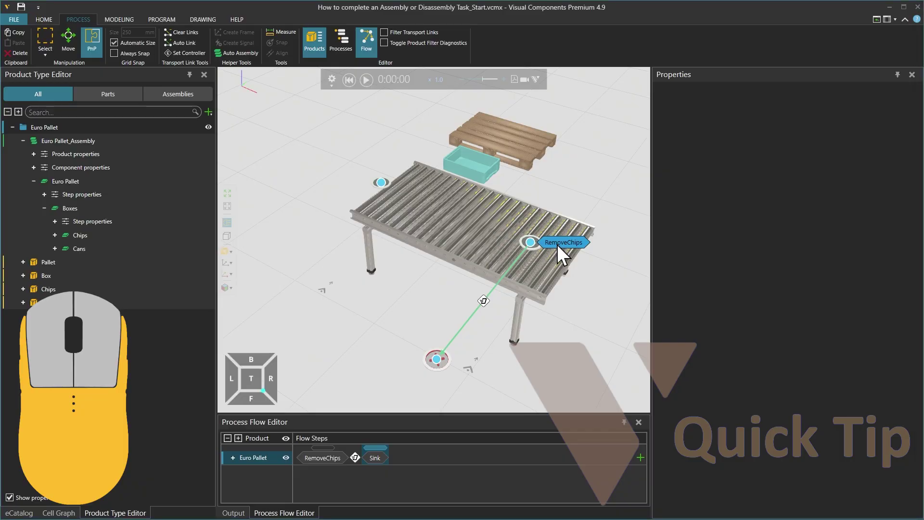
# - View the RemoveChips routine directly from the flow view and close it
pyautogui.doubleClick(557, 244)
pyautogui.moveTo(114, 20); pyautogui.dragTo(344, 115)
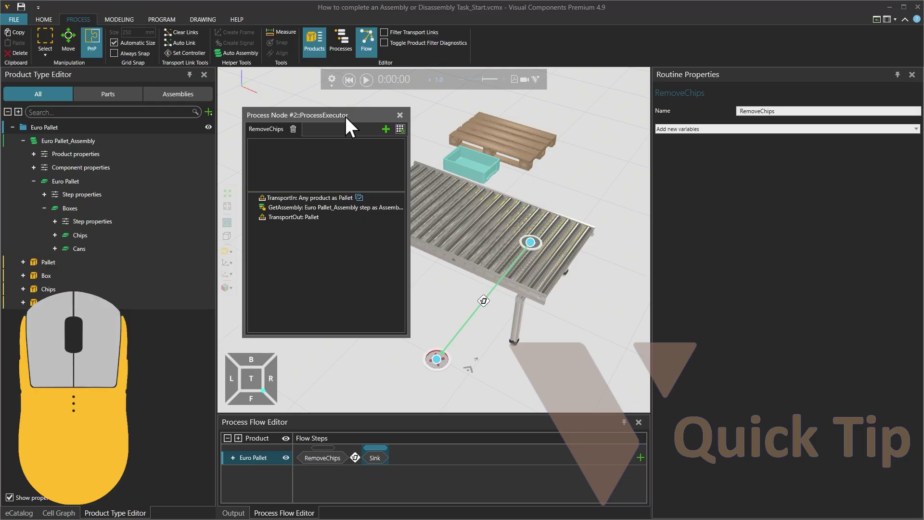
pyautogui.click(399, 115)
# - Switch to the processes view, look at the same RemoveChips routine there, and close it
pyautogui.click(338, 41)
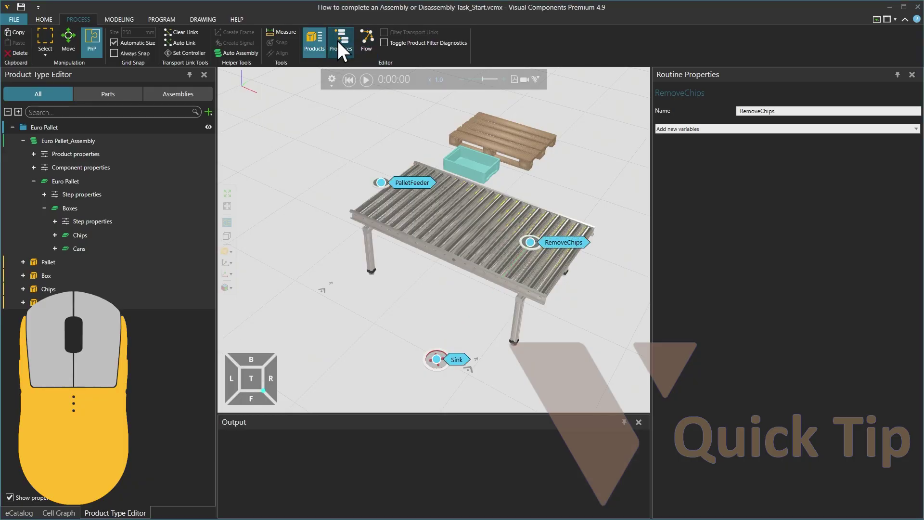
pyautogui.doubleClick(555, 240)
pyautogui.moveTo(128, 40); pyautogui.dragTo(378, 134)
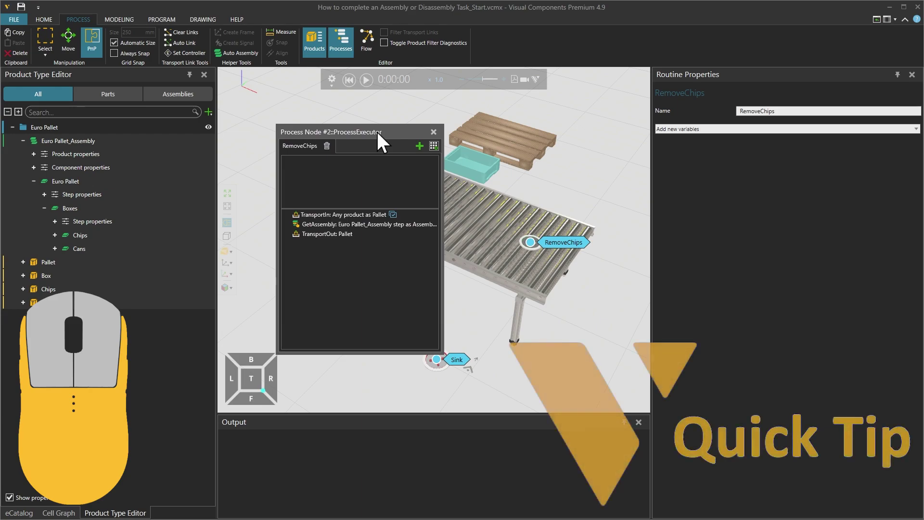
pyautogui.click(433, 132)
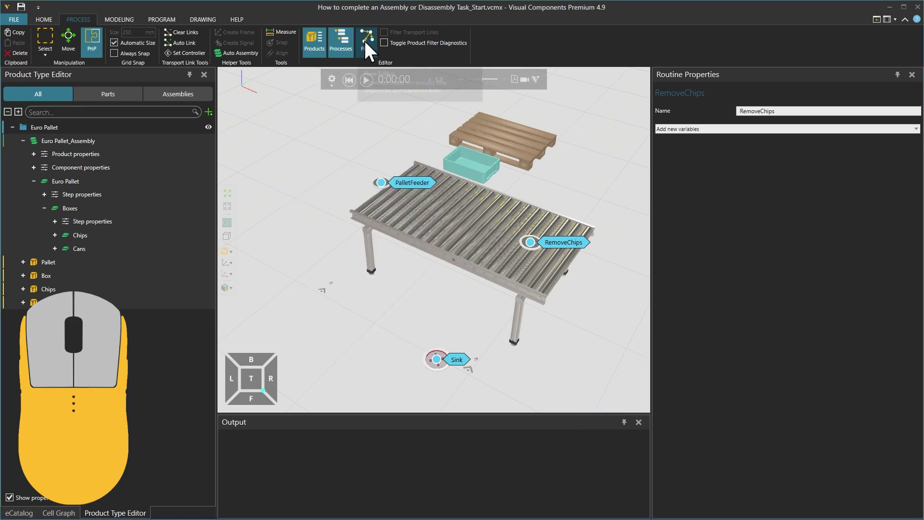
# - Open the RemoveChips routine from the flow view and review its TransportIn and GetAssembly statements
pyautogui.click(364, 39)
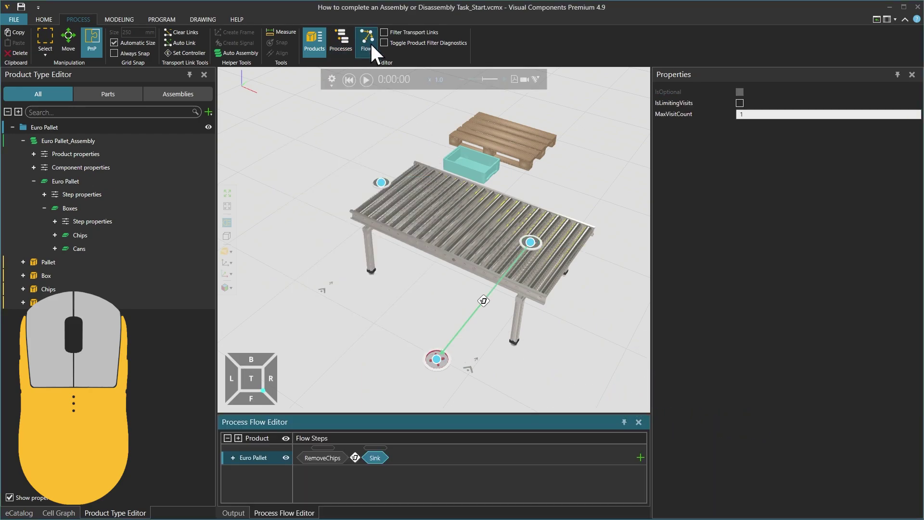
pyautogui.doubleClick(532, 242)
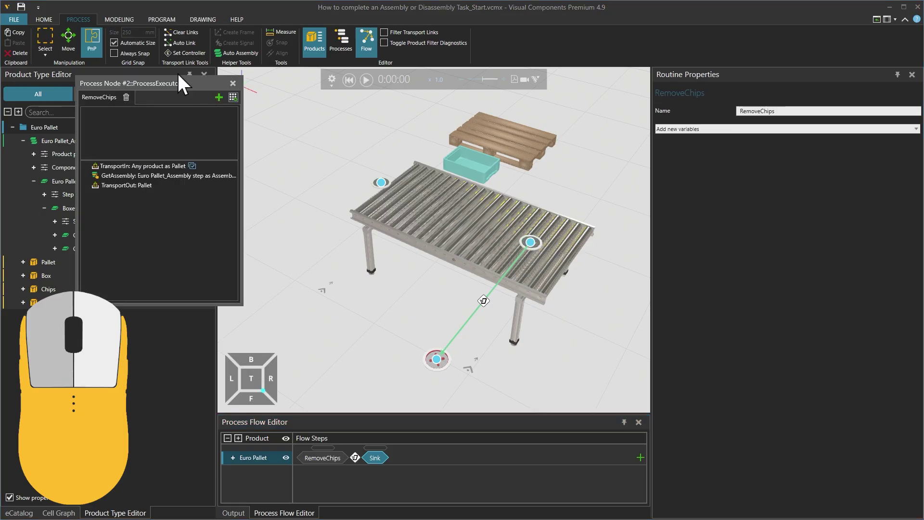
pyautogui.moveTo(161, 82); pyautogui.dragTo(317, 85)
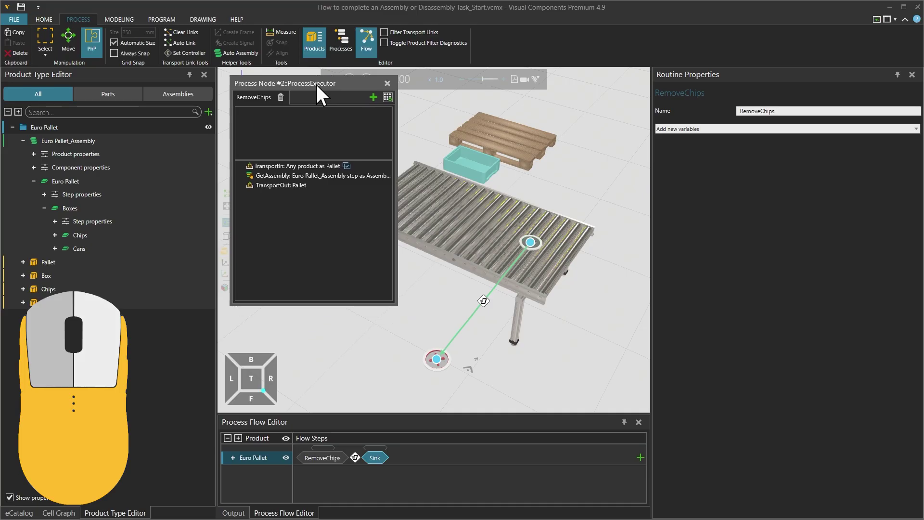
pyautogui.click(280, 166)
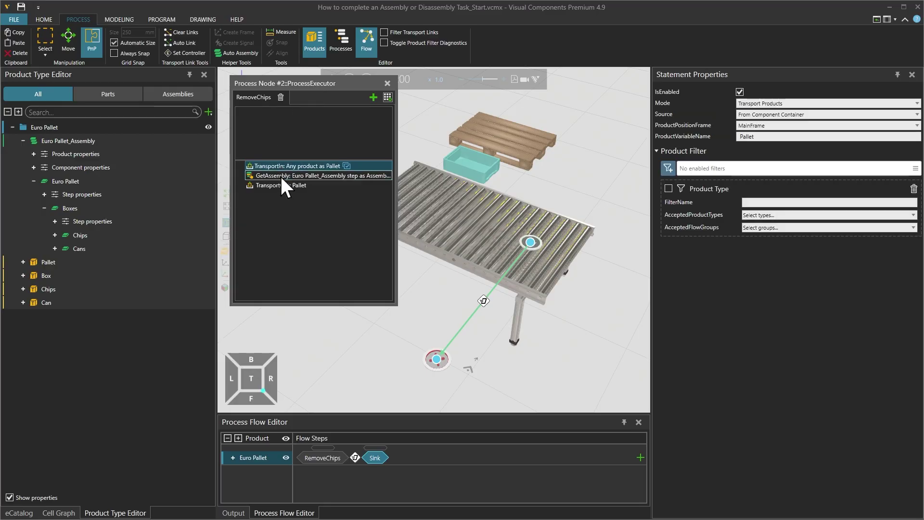
pyautogui.click(281, 176)
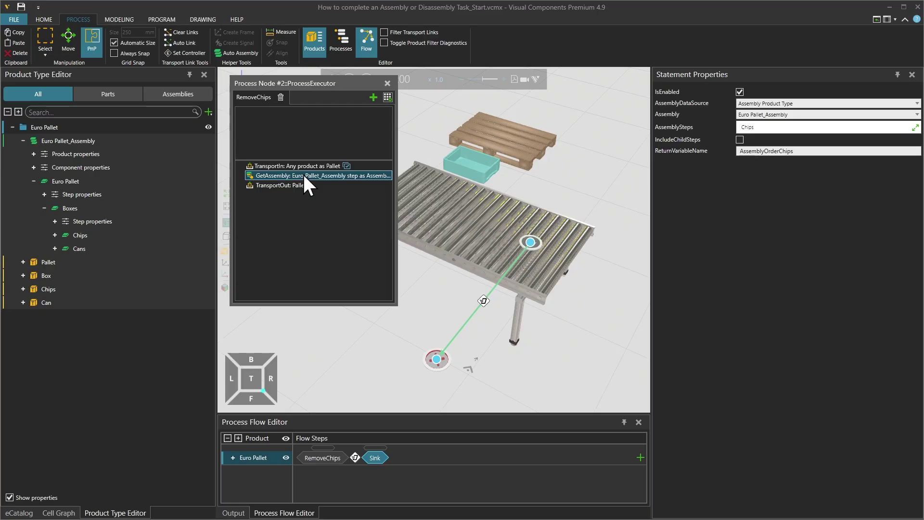
# - Insert a TransportOut statement after GetAssembly in the RemoveChips routine and set its product variable name to Pallet
pyautogui.click(387, 97)
pyautogui.moveTo(442, 153); pyautogui.dragTo(308, 186)
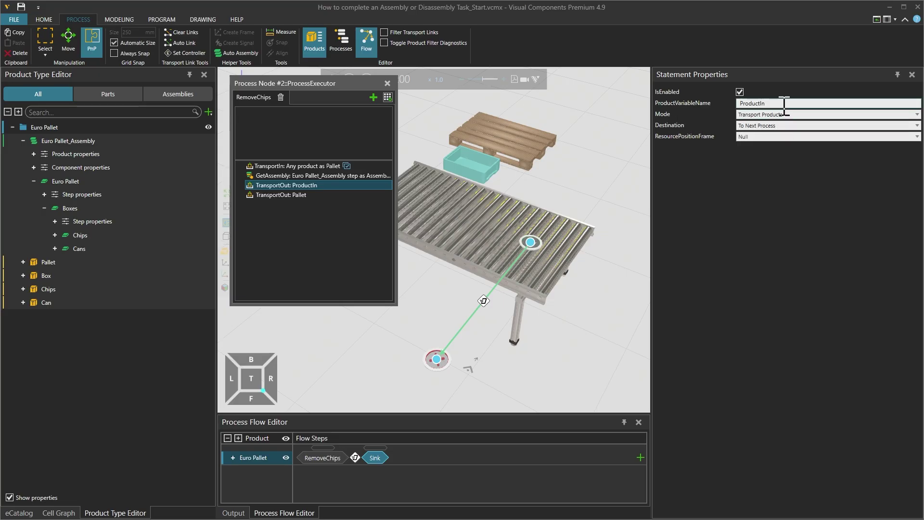
pyautogui.doubleClick(760, 103)
pyautogui.write('Pallet')
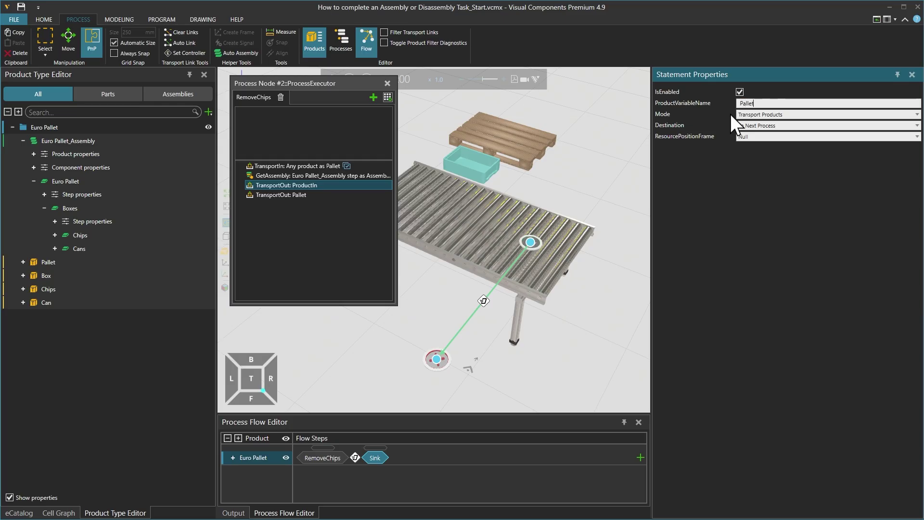
pyautogui.press('Return')
# - Switch the new TransportOut statement to Process an Assembly mode with AssemblyOrderChips as its assembly order variable
pyautogui.click(917, 114)
pyautogui.click(828, 135)
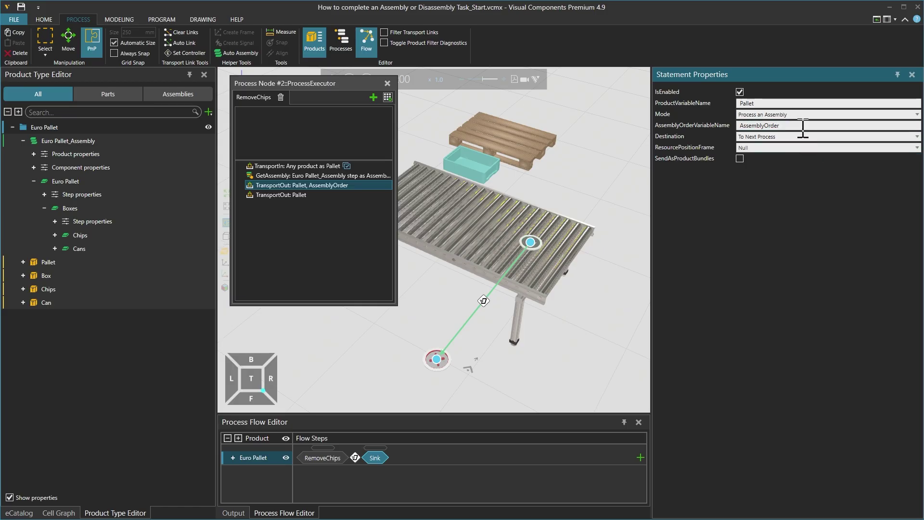
pyautogui.write('Chips')
pyautogui.press('Return')
# - Check the GetAssembly return variable against the new TransportOut, view its destination options, and inspect the final TransportOut statement
pyautogui.click(318, 175)
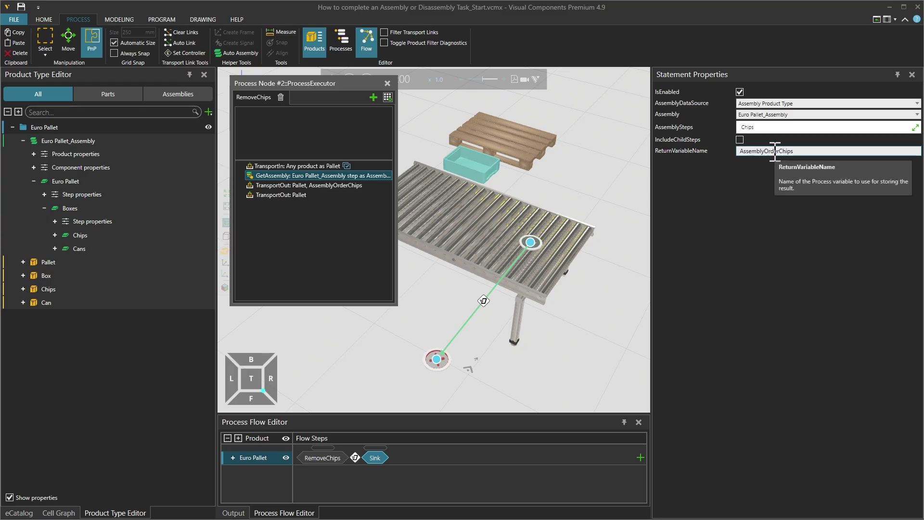
pyautogui.click(324, 185)
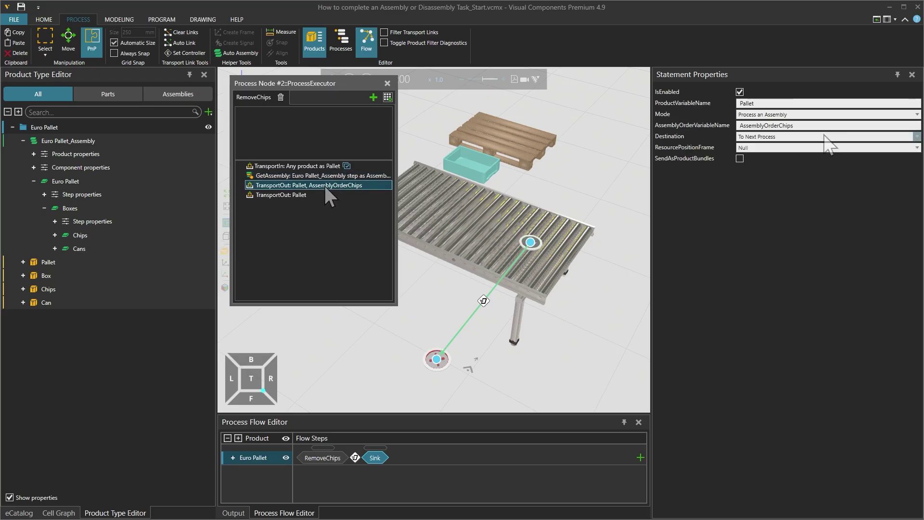
pyautogui.click(918, 137)
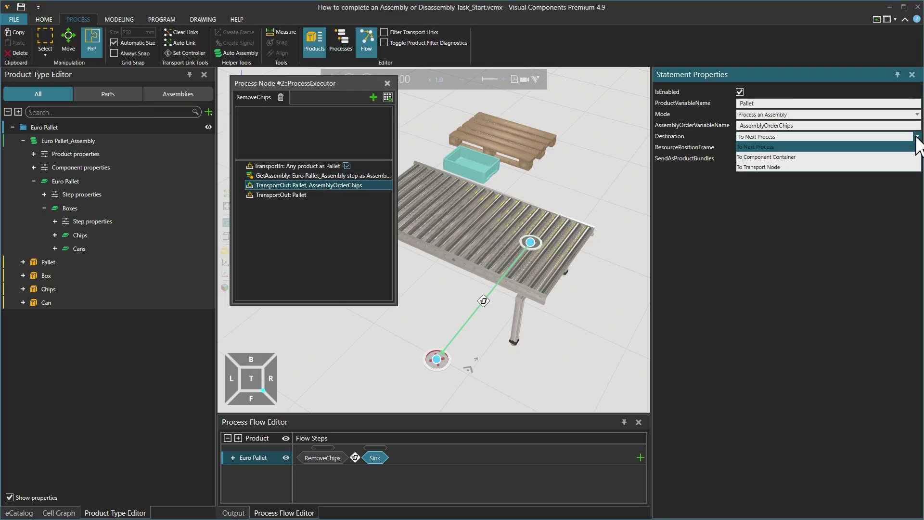
pyautogui.click(918, 137)
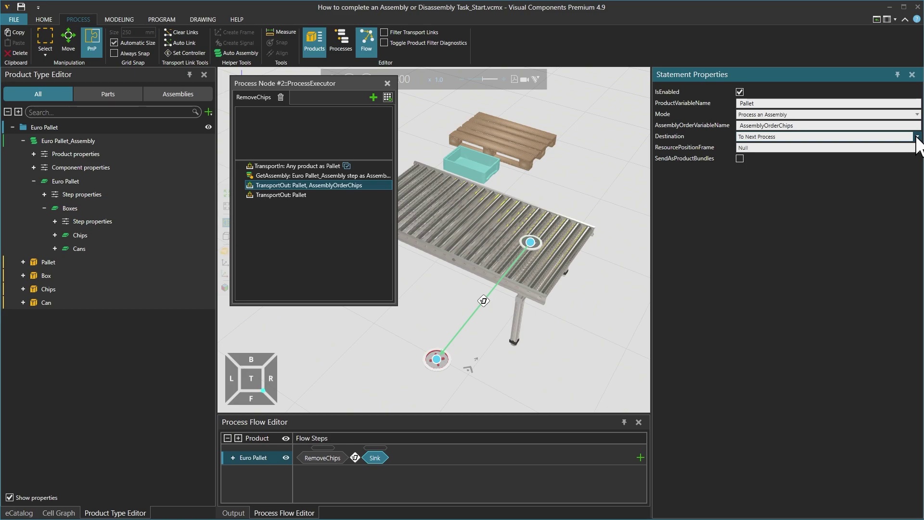
pyautogui.click(278, 195)
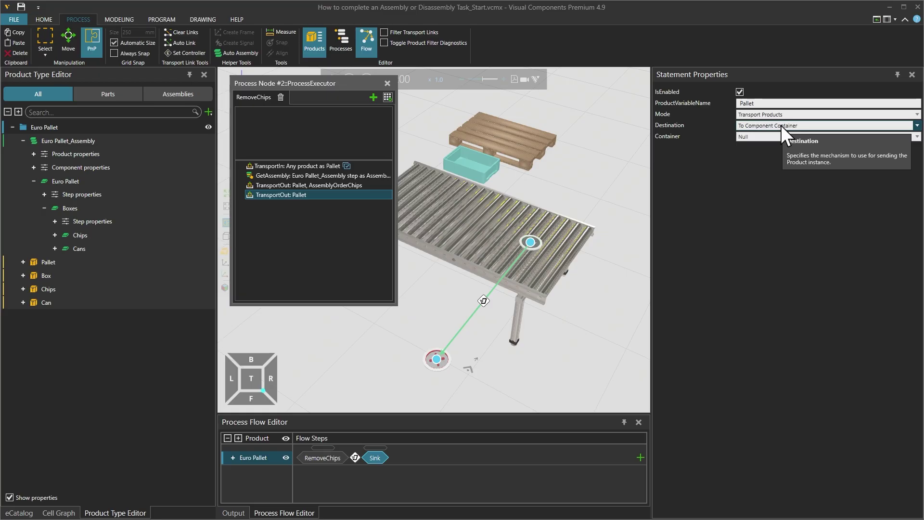
# - Run the simulation at 2x speed to test the chips disassembly, reset it, and close the RemoveChips routine
pyautogui.moveTo(316, 84); pyautogui.dragTo(202, 126)
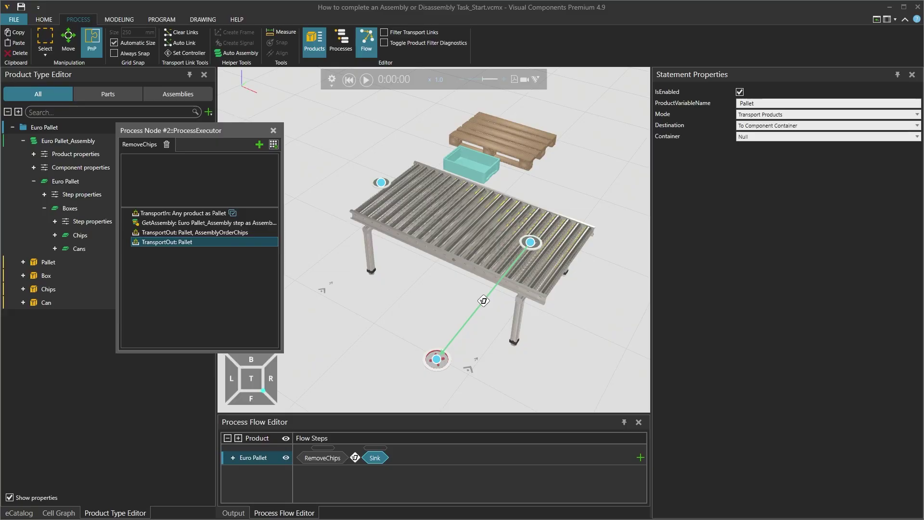
pyautogui.click(367, 81)
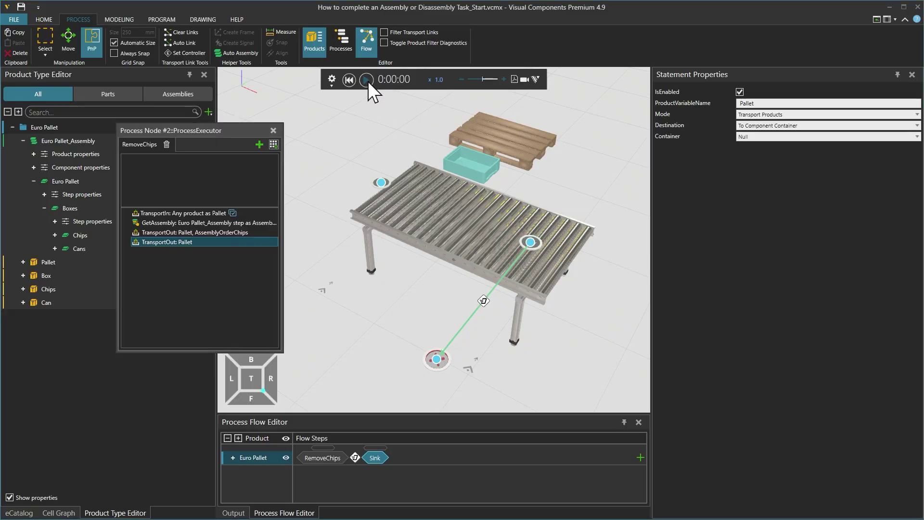
pyautogui.click(437, 79)
pyautogui.write('2')
pyautogui.press('Return')
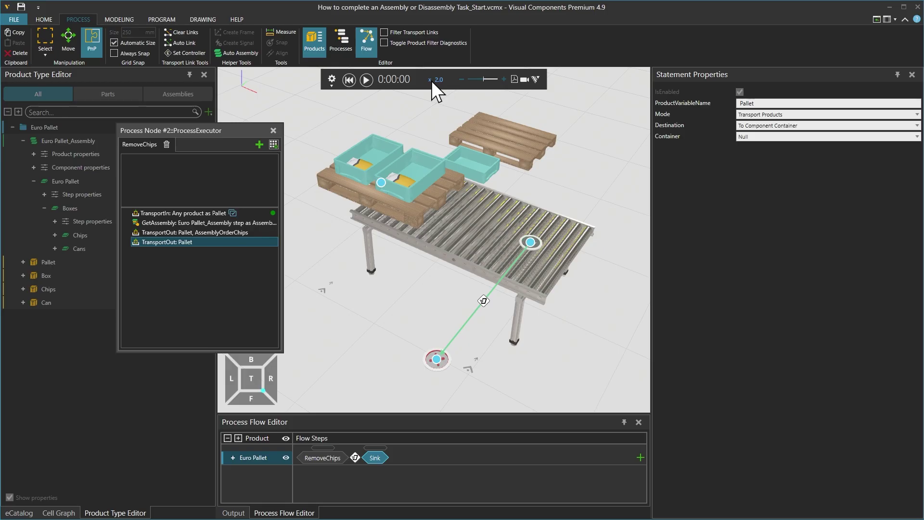
pyautogui.click(369, 79)
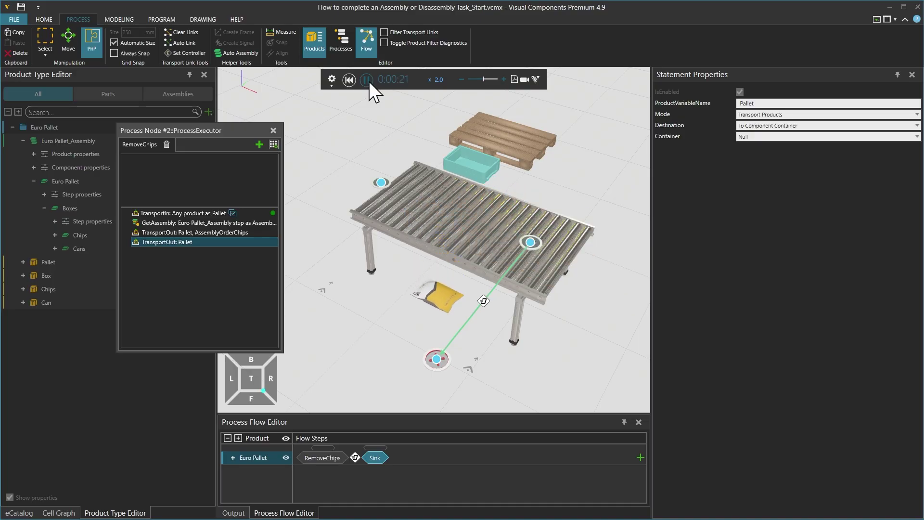
pyautogui.click(349, 80)
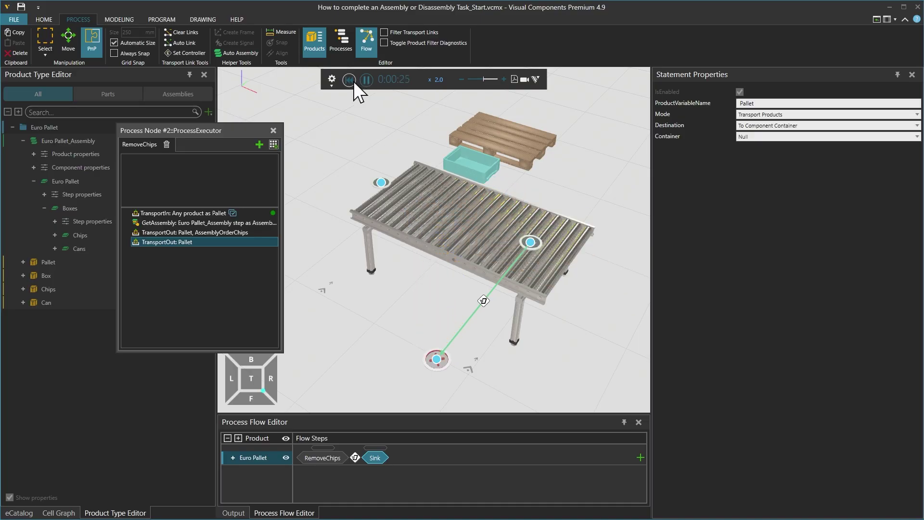
pyautogui.click(273, 130)
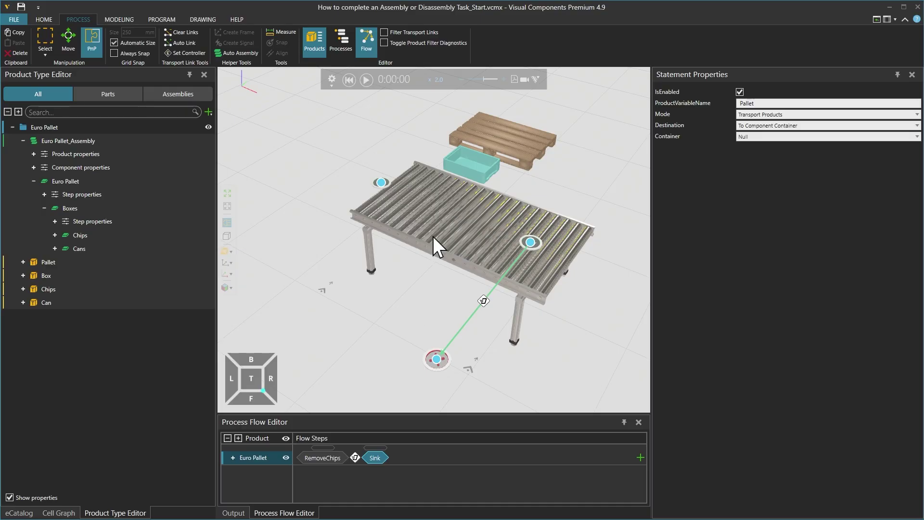
# - Duplicate the conveyor so that the copy continues from the end of the original
pyautogui.scroll(-2, 432, 221)
pyautogui.click(431, 215)
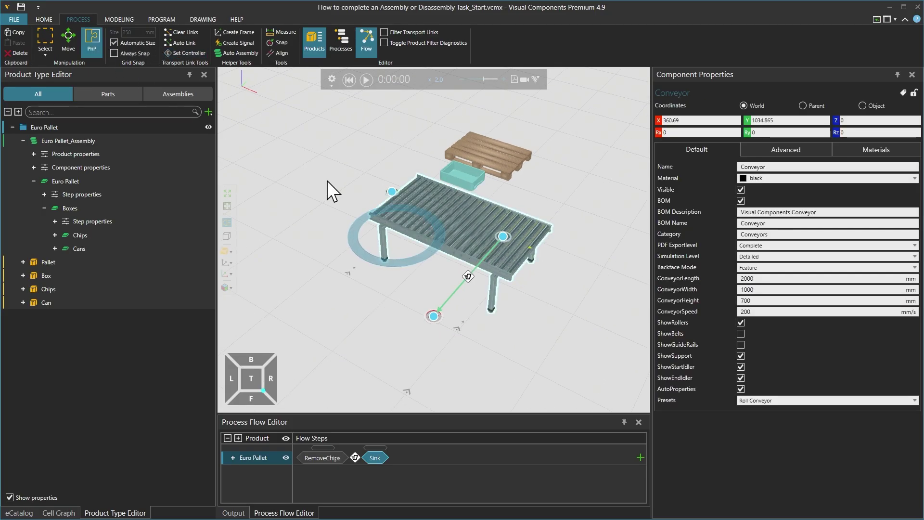
pyautogui.moveTo(412, 226)
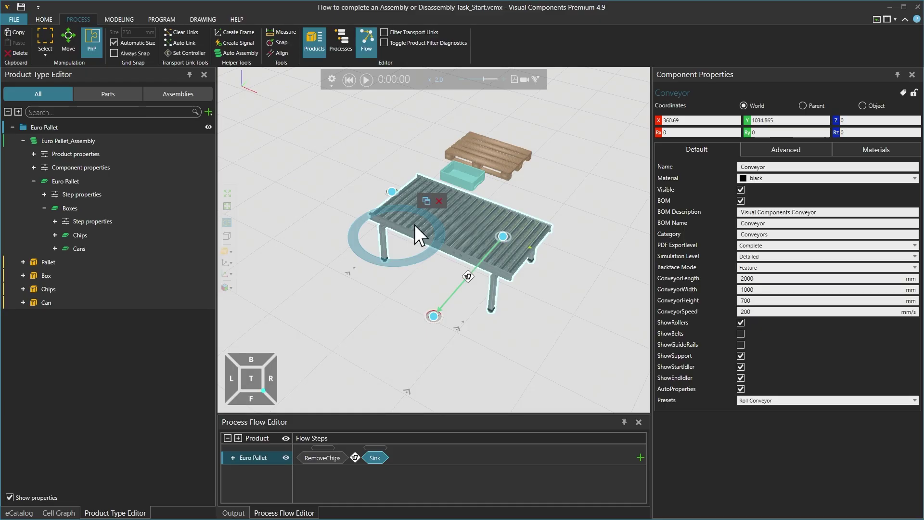
pyautogui.click(427, 201)
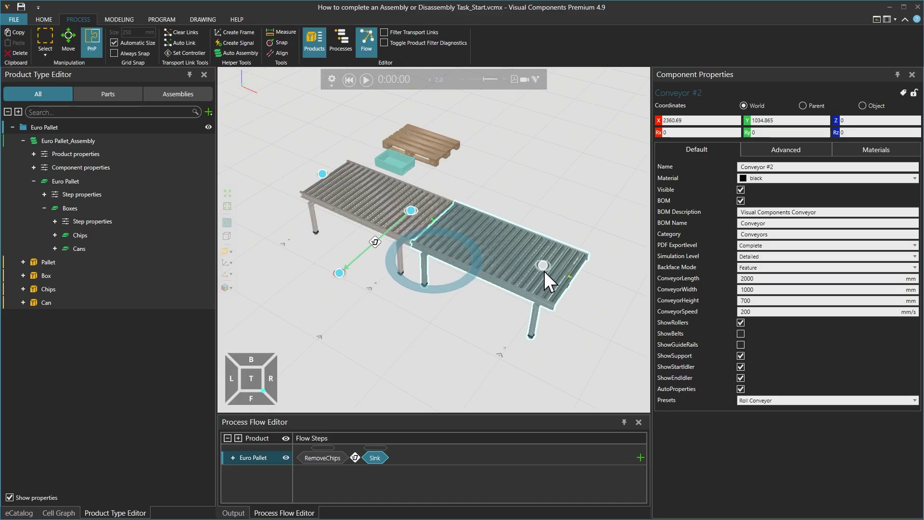
# - Delete the process node that was copied along with the second conveyor
pyautogui.scroll(5, 544, 271)
pyautogui.click(535, 256)
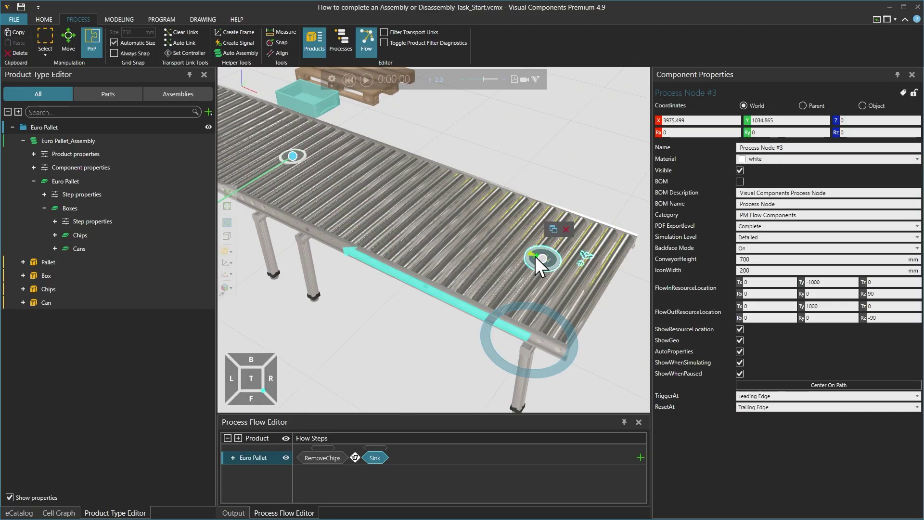
pyautogui.click(566, 230)
pyautogui.scroll(-5, 566, 237)
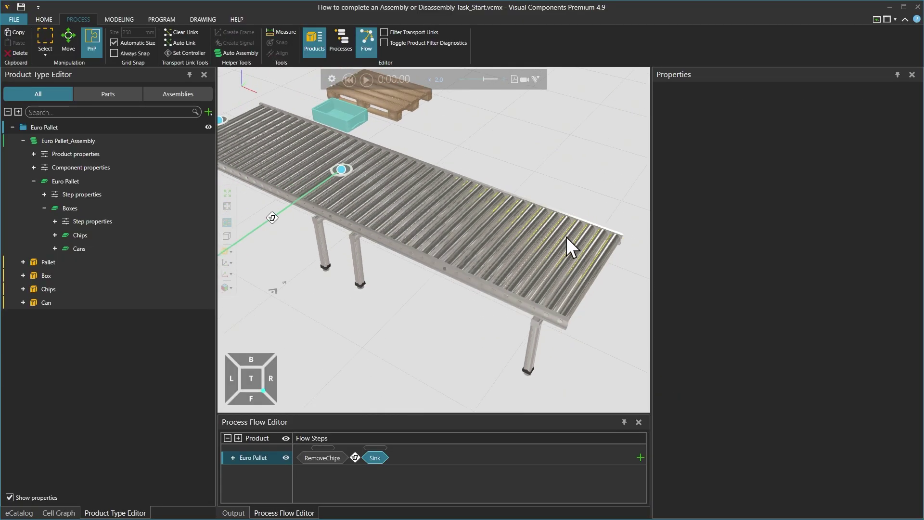
# - Add a new Process Node from the eCatalog near the far end of the second conveyor
pyautogui.click(19, 513)
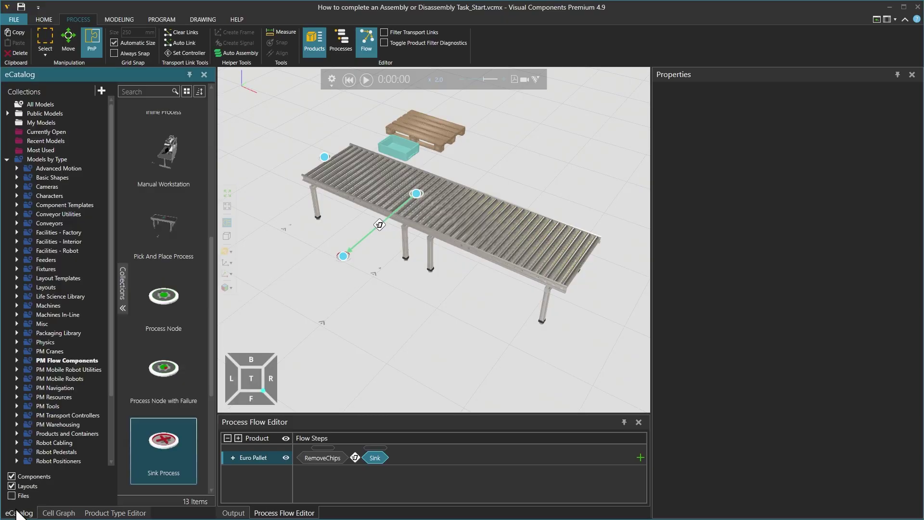
pyautogui.moveTo(168, 302)
pyautogui.mouseDown()
pyautogui.moveTo(275, 297)
pyautogui.moveTo(461, 346)
pyautogui.moveTo(491, 270)
pyautogui.moveTo(571, 299)
pyautogui.mouseUp()
pyautogui.scroll(4, 505, 273)
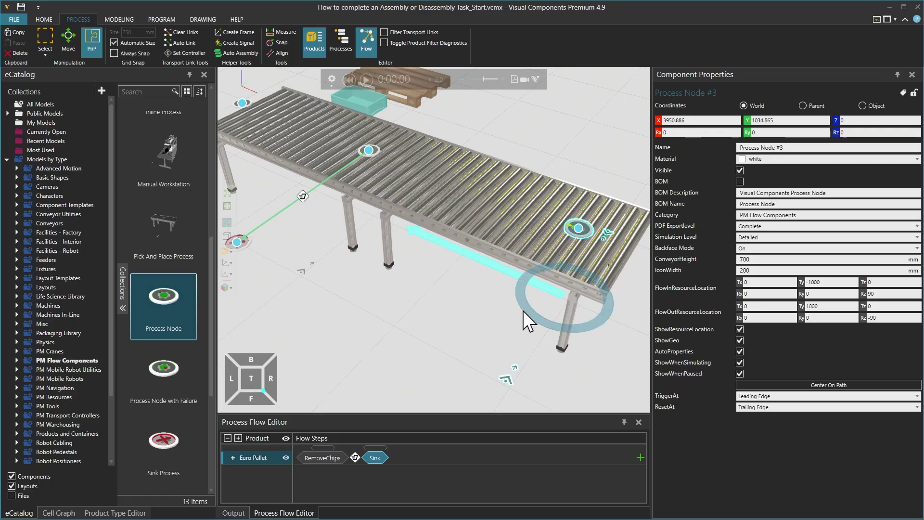
pyautogui.scroll(-2, 472, 306)
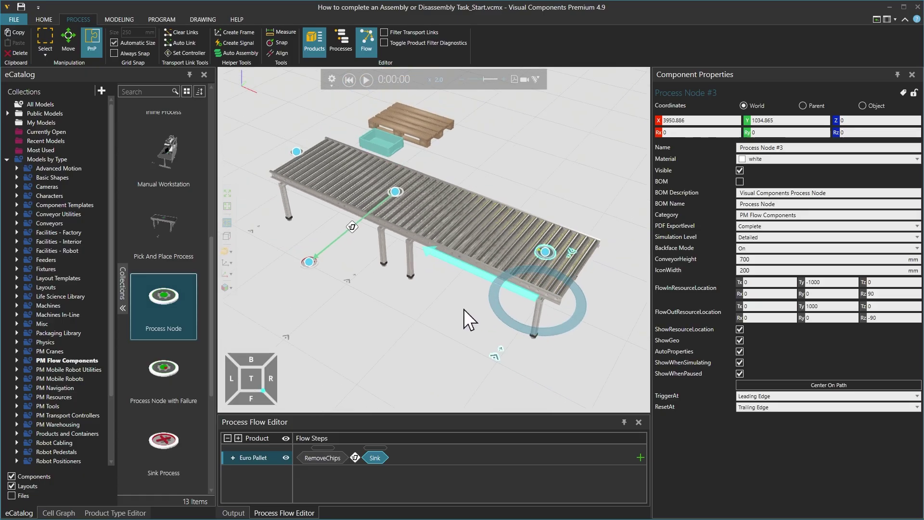
# - Open the new process node's routine from the processes view and rename it AddCans
pyautogui.click(339, 38)
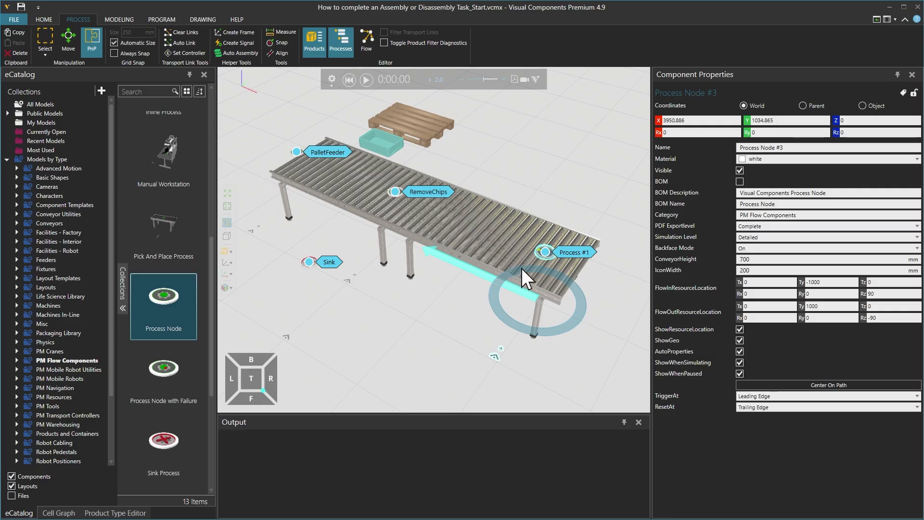
pyautogui.doubleClick(570, 253)
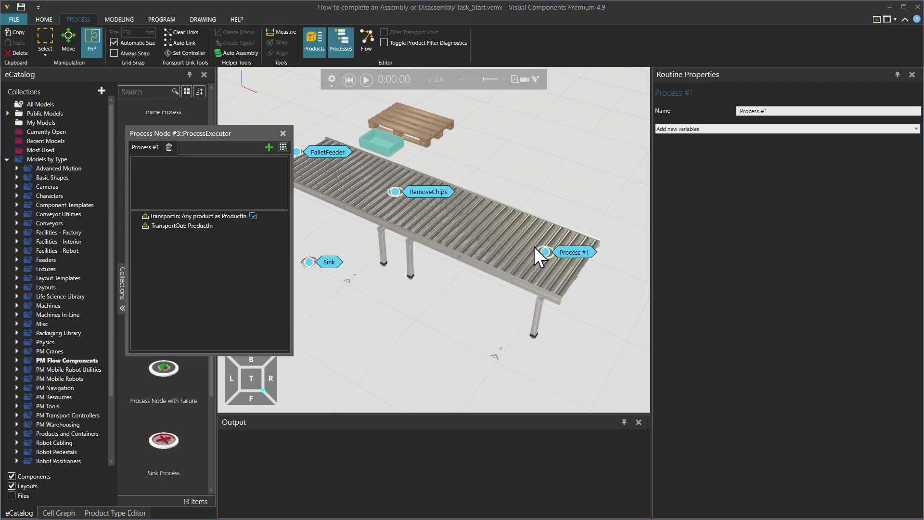
pyautogui.doubleClick(145, 146)
pyautogui.write('AddCans')
pyautogui.moveTo(228, 134); pyautogui.dragTo(323, 78)
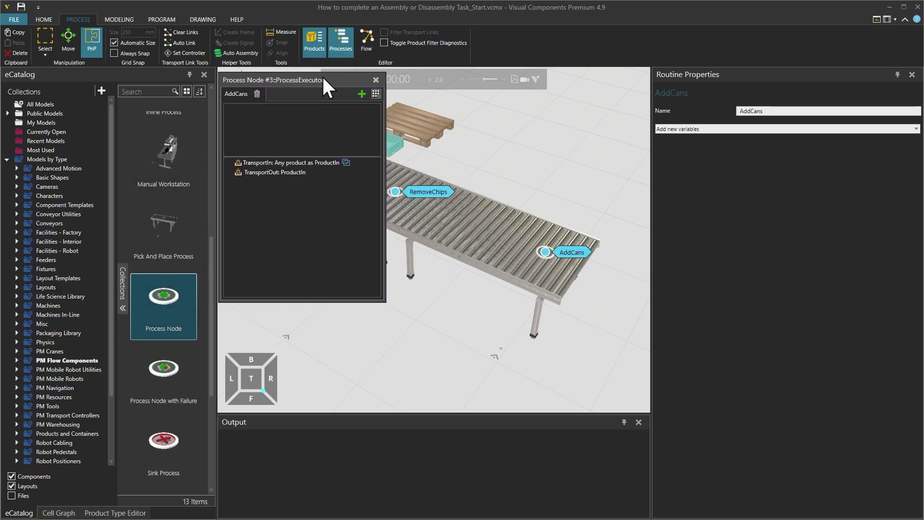
# - Set the AddCans TransportIn source to From Component Container and its product variable name to Pallet
pyautogui.click(271, 162)
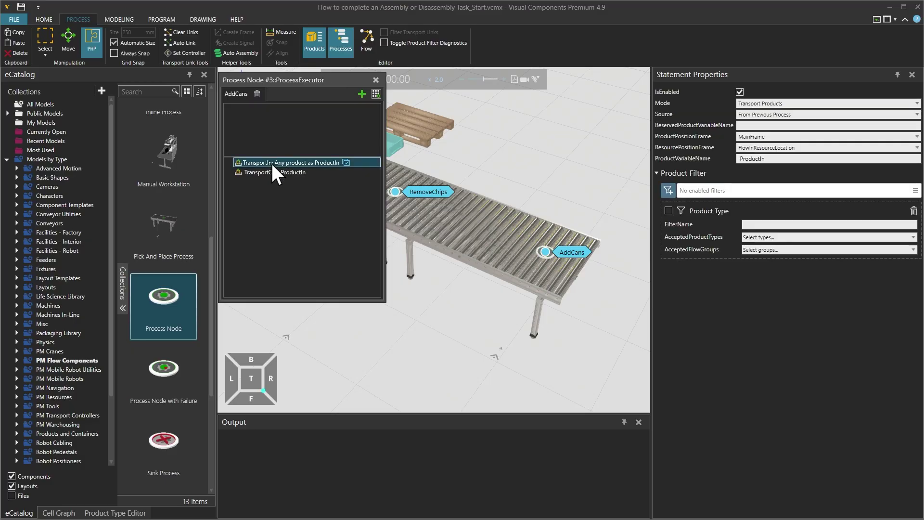
pyautogui.click(917, 115)
pyautogui.click(815, 137)
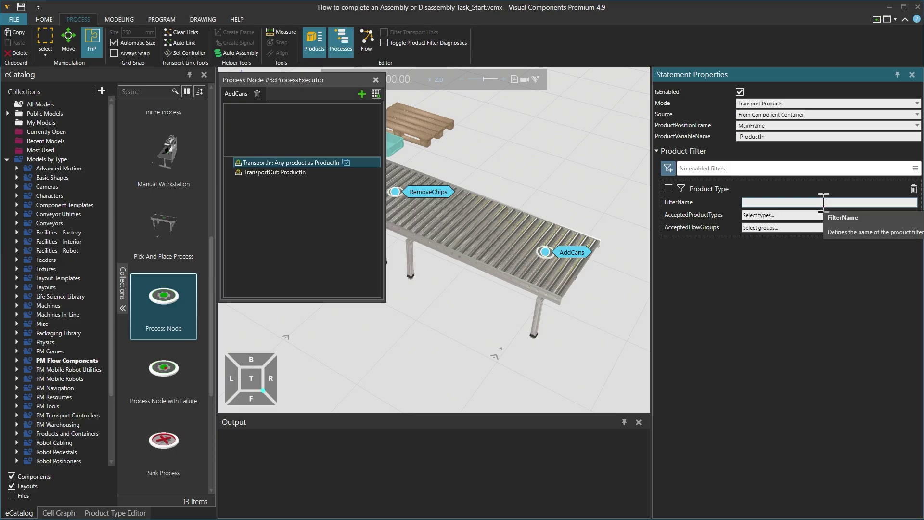
pyautogui.moveTo(787, 137); pyautogui.dragTo(758, 144)
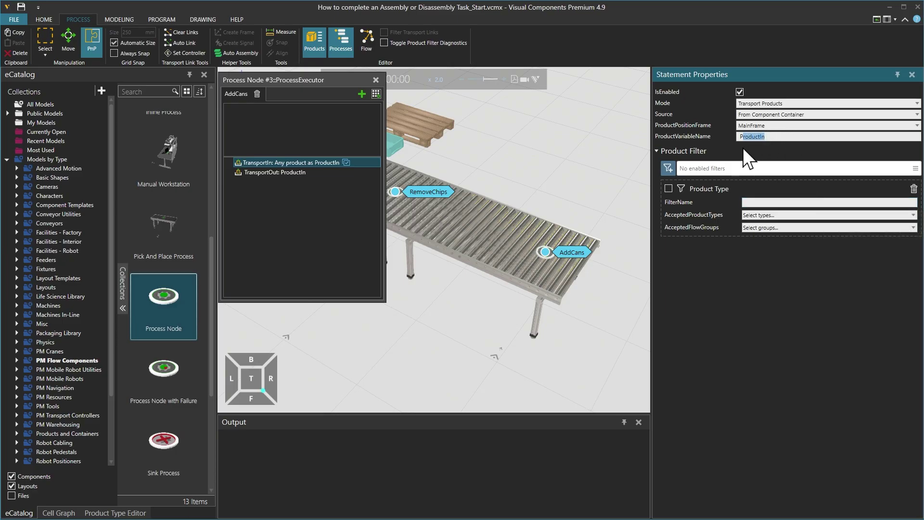
pyautogui.write('Pallet')
pyautogui.press('Return')
# - Add a Get Assembly statement to AddCans with Assembly Product Type as its data source and Euro Pallet_Assembly as its assembly
pyautogui.click(376, 94)
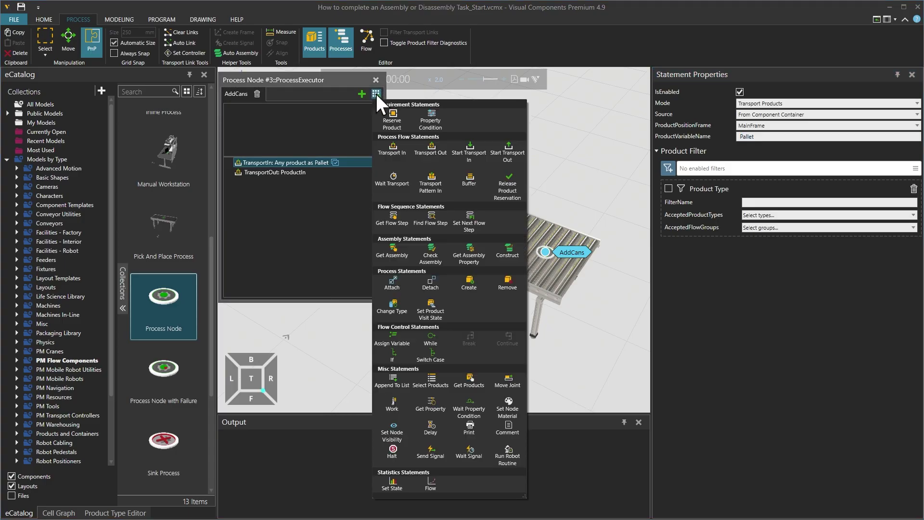
pyautogui.click(395, 249)
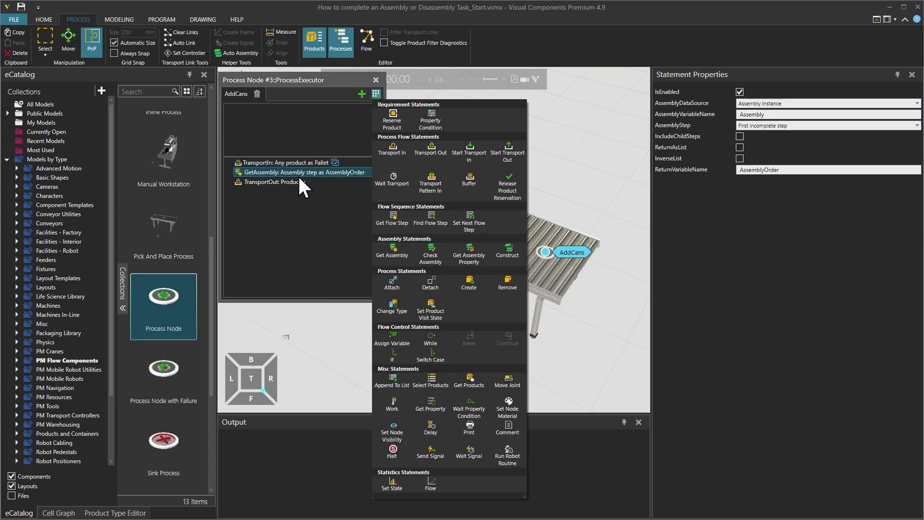
pyautogui.click(297, 172)
pyautogui.click(741, 103)
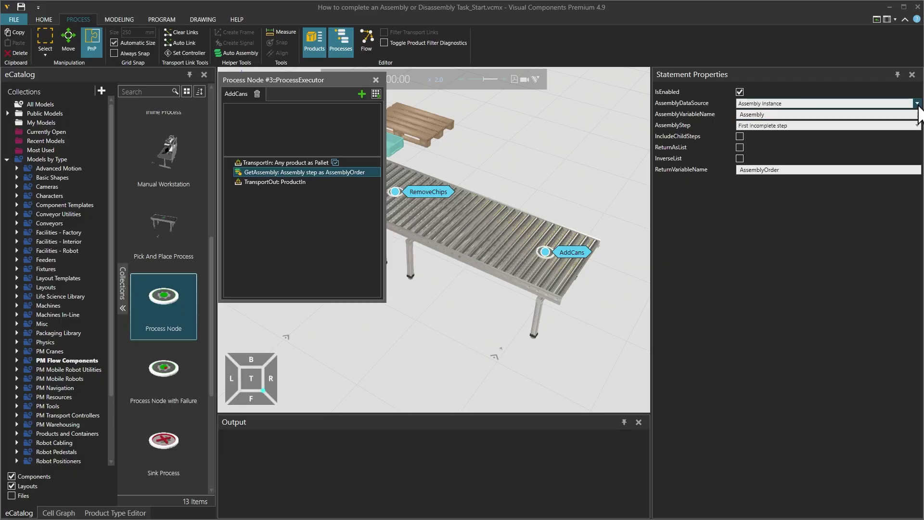
pyautogui.click(853, 123)
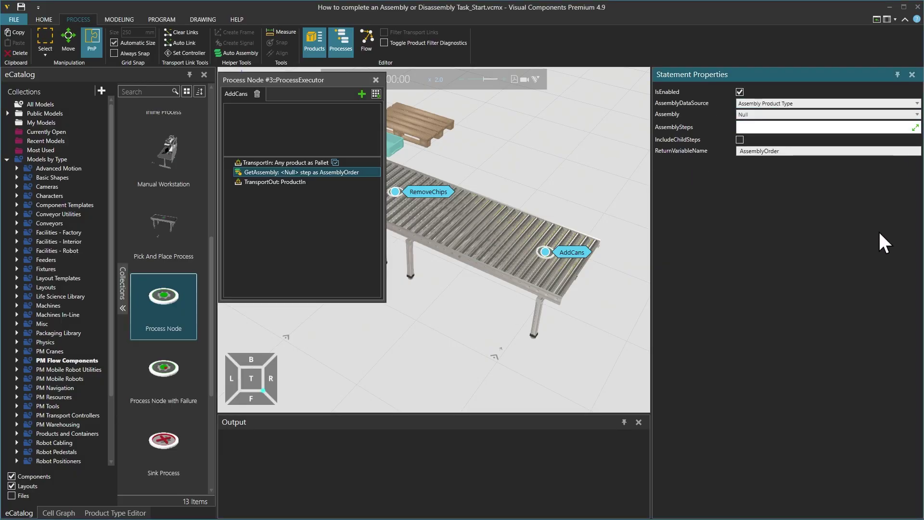
pyautogui.click(917, 117)
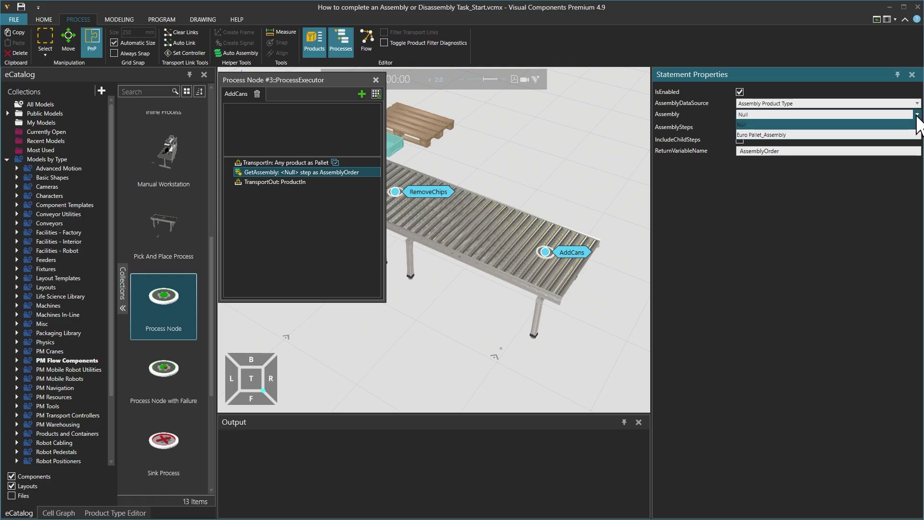
pyautogui.click(842, 137)
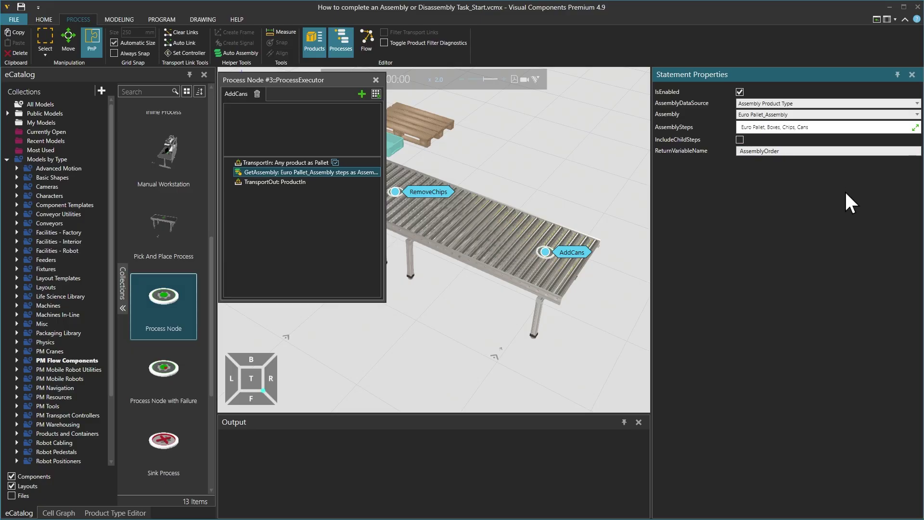
# - Remove the Euro Pallet, Boxes and Chips steps from the GetAssembly statement and set its return variable name to AssemblyOrderCans
pyautogui.click(915, 128)
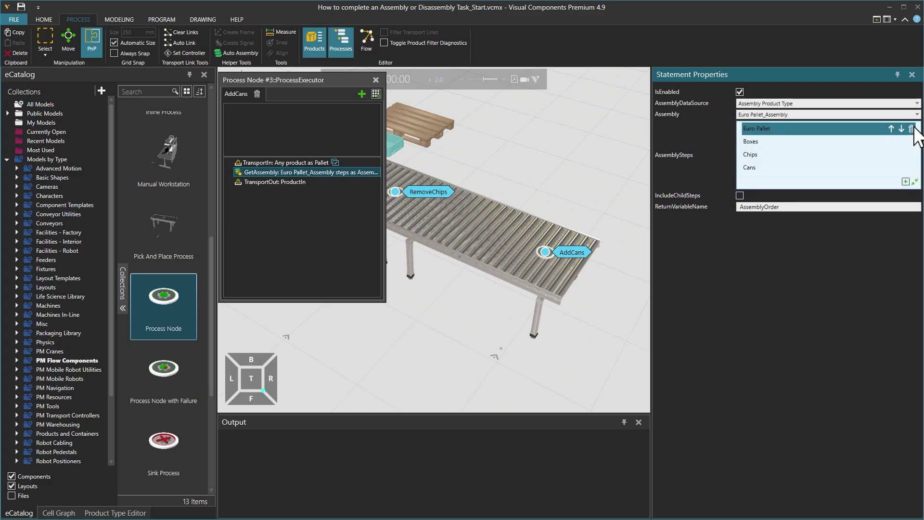
pyautogui.click(912, 128)
pyautogui.click(912, 128)
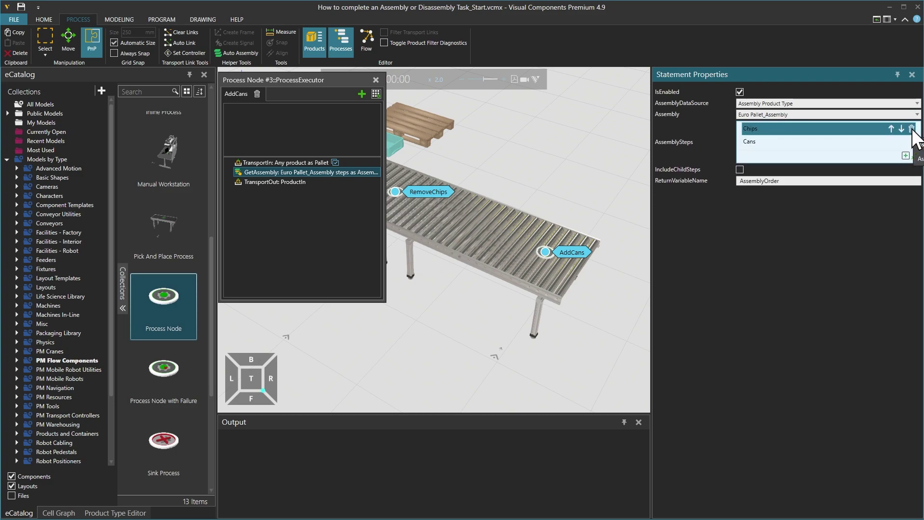
pyautogui.click(911, 128)
pyautogui.click(914, 144)
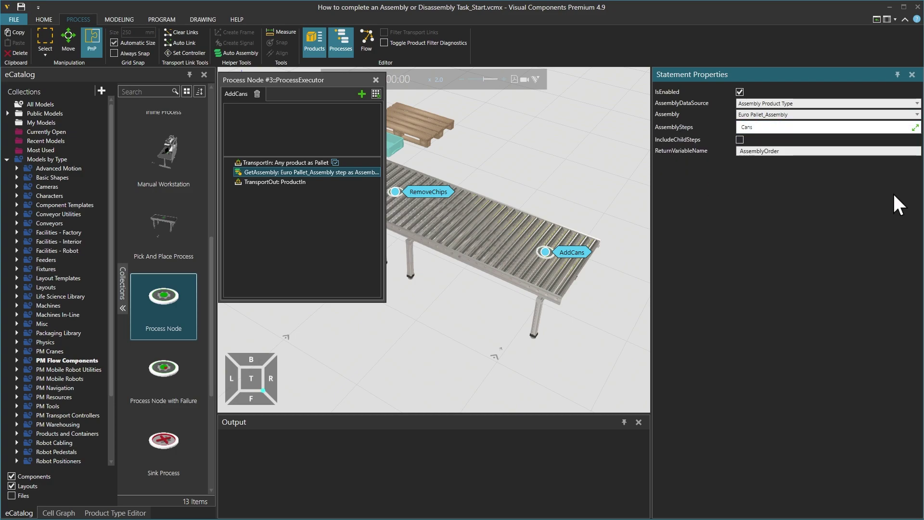
pyautogui.click(819, 151)
pyautogui.write('Cans')
pyautogui.click(286, 172)
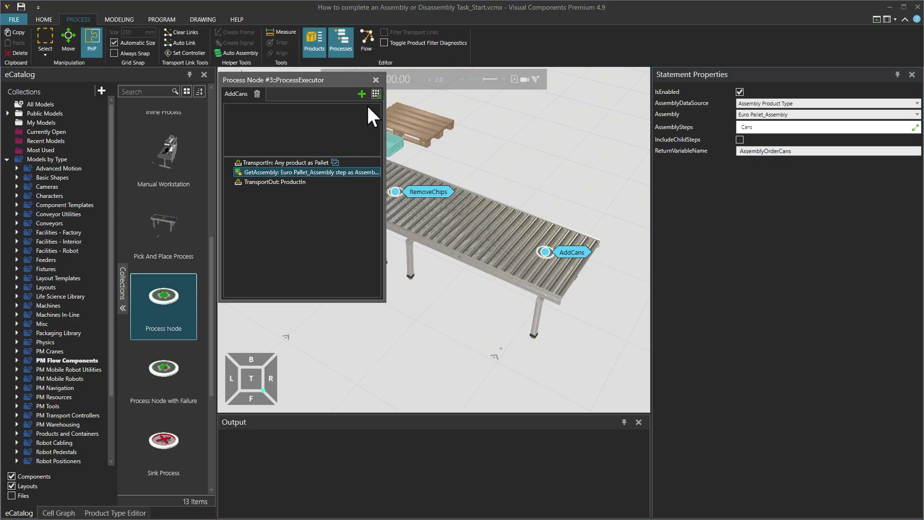
# - Add a second TransportIn after GetAssembly in Process an Assembly mode, with assembly variable Pallet and assembly order variable AssemblyOrderCans
pyautogui.click(375, 94)
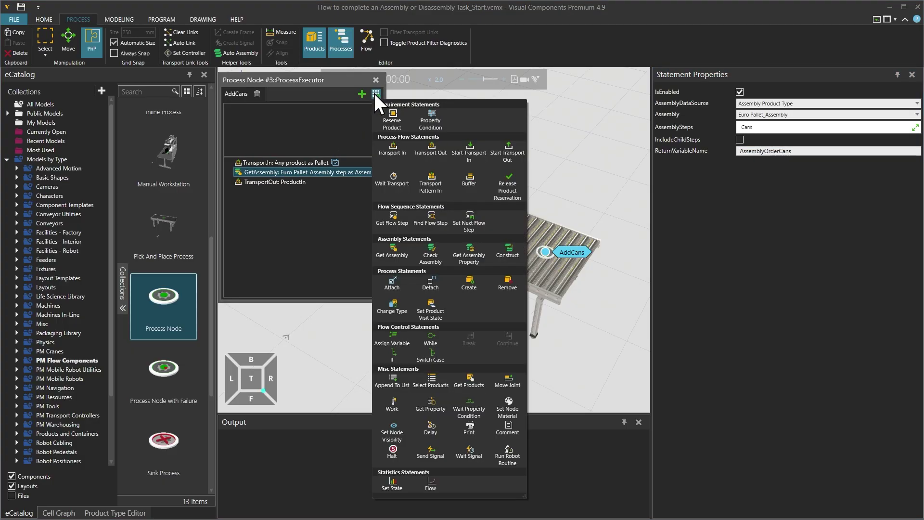
pyautogui.click(393, 146)
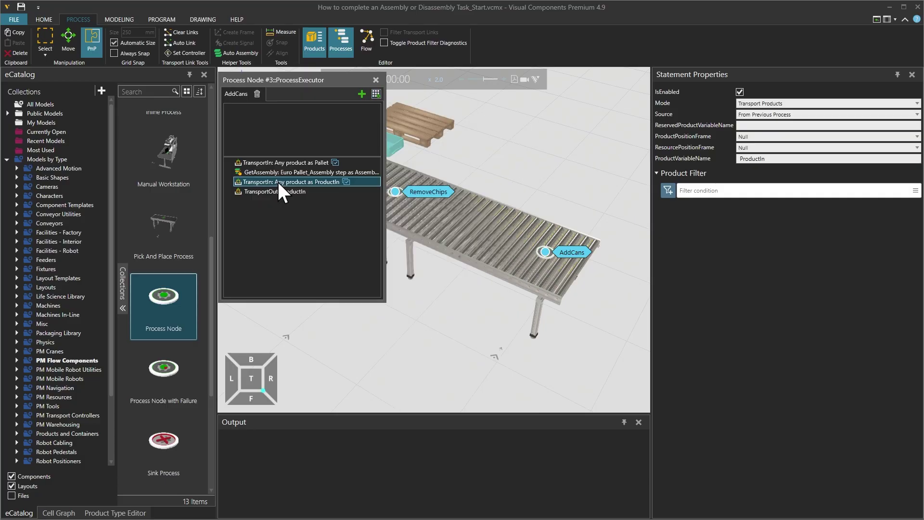
pyautogui.click(916, 103)
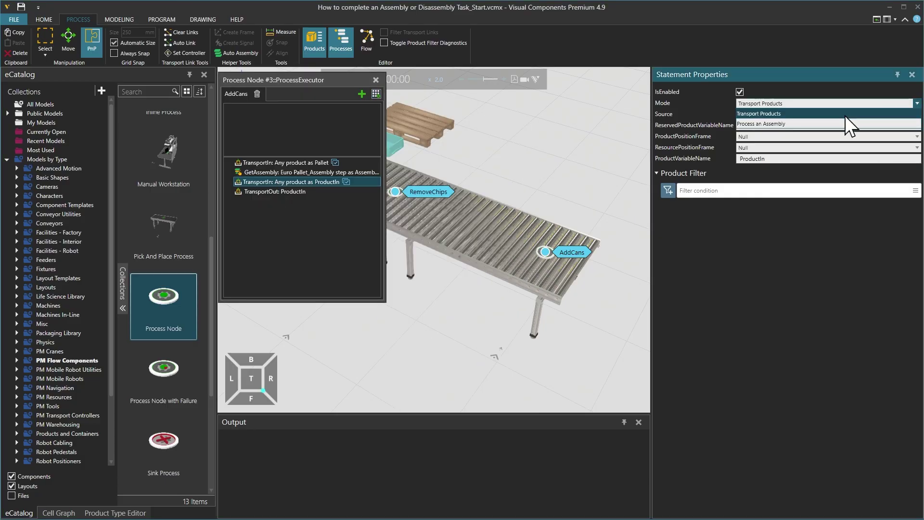
pyautogui.click(834, 123)
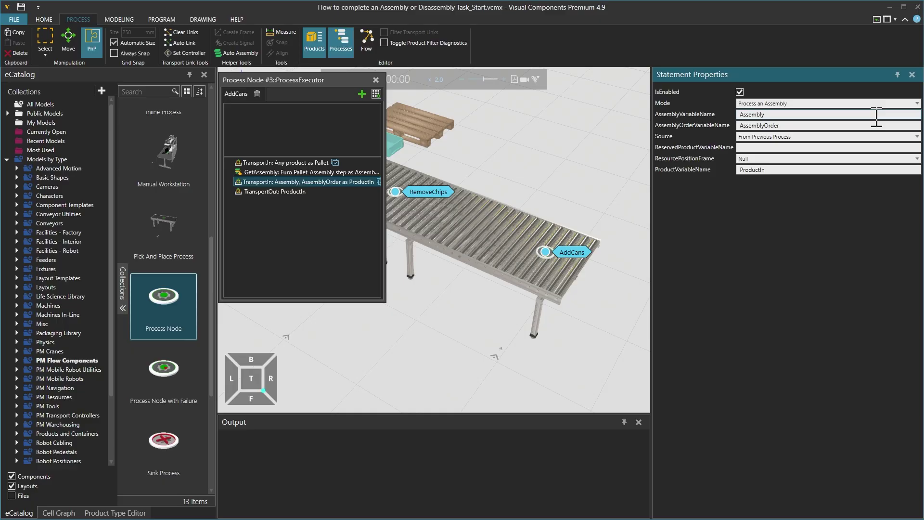
pyautogui.moveTo(796, 115); pyautogui.dragTo(734, 117)
pyautogui.write('Palle')
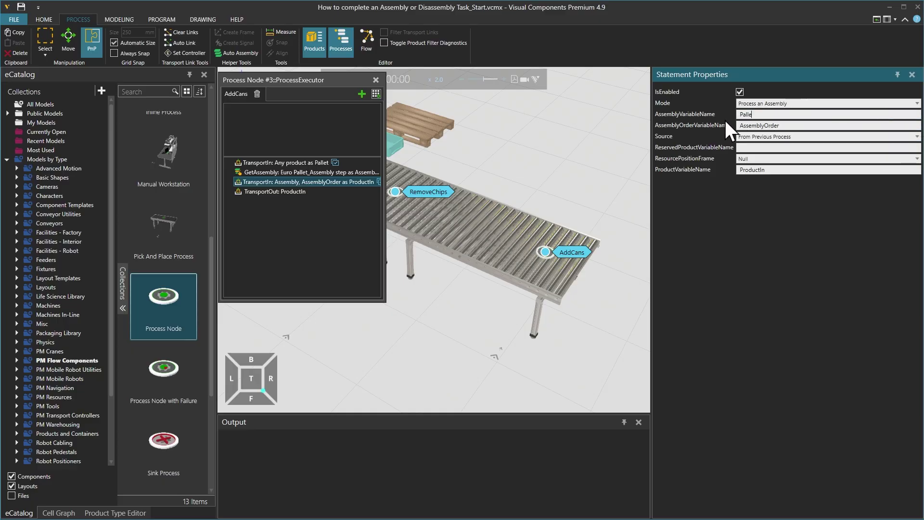
pyautogui.write('t')
pyautogui.press('Return')
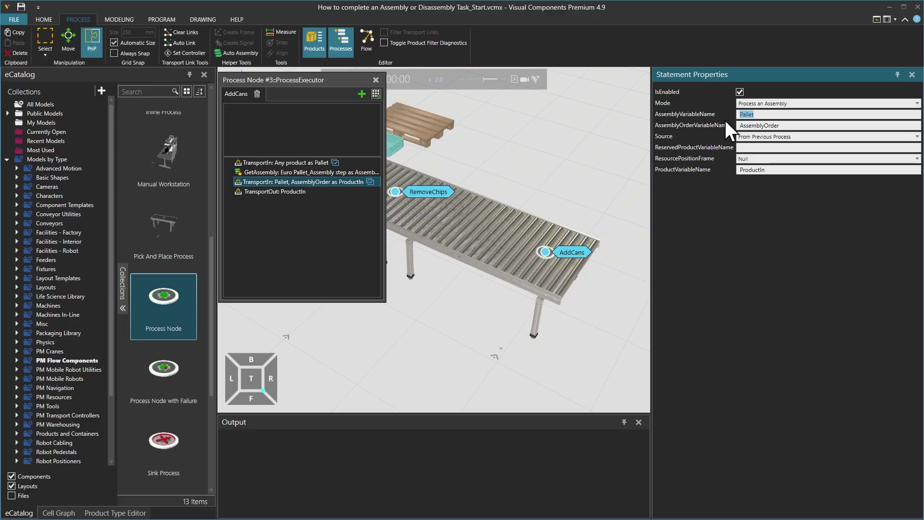
pyautogui.click(787, 127)
pyautogui.write('Cans')
pyautogui.press('Return')
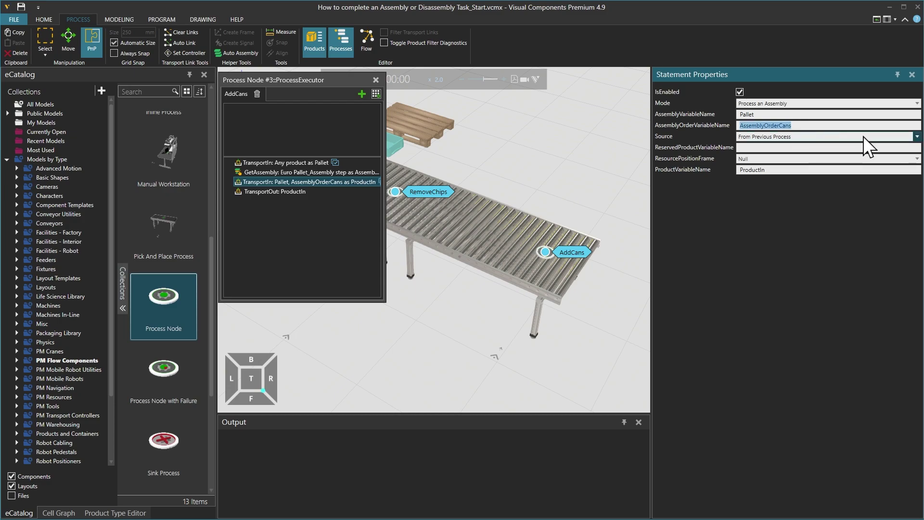
# - Keep the assembly TransportIn's source as From Previous Process and set its product variable name to ArrivedCans
pyautogui.click(917, 136)
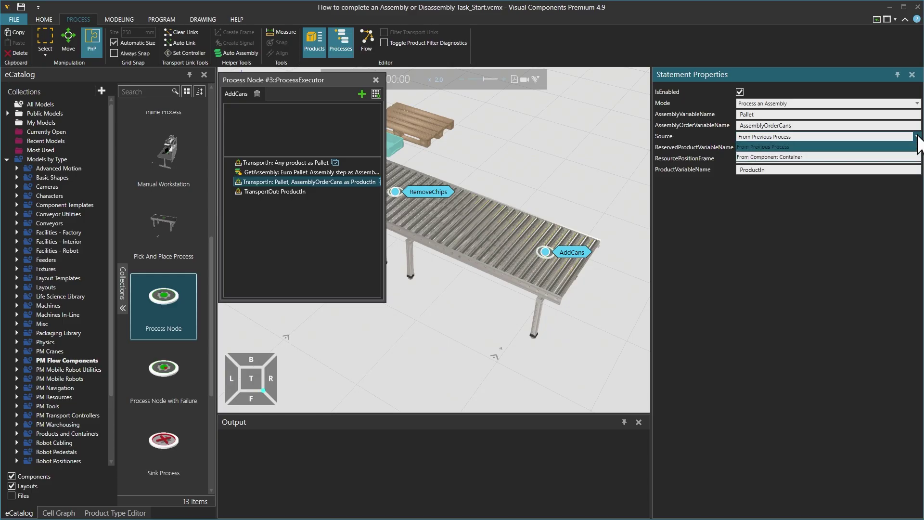
pyautogui.click(909, 147)
pyautogui.click(796, 168)
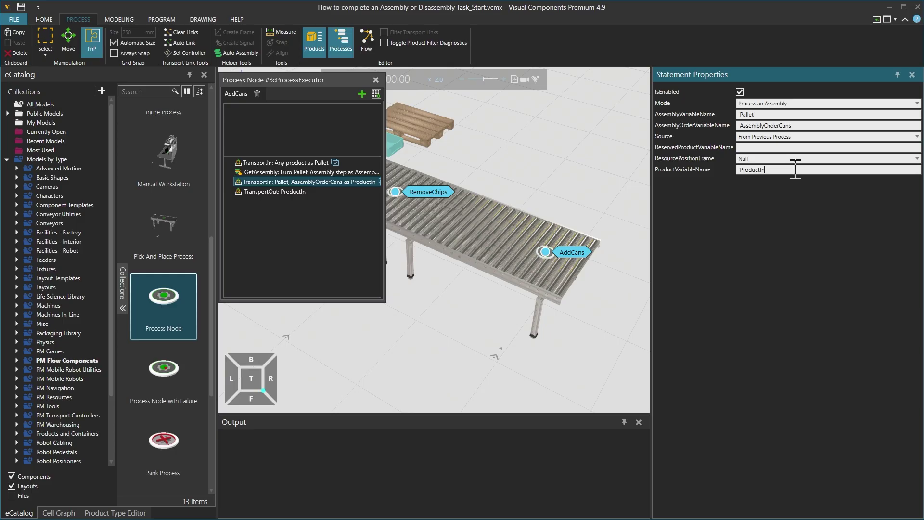
pyautogui.doubleClick(795, 169)
pyautogui.write('ArrivedCans')
pyautogui.press('Return')
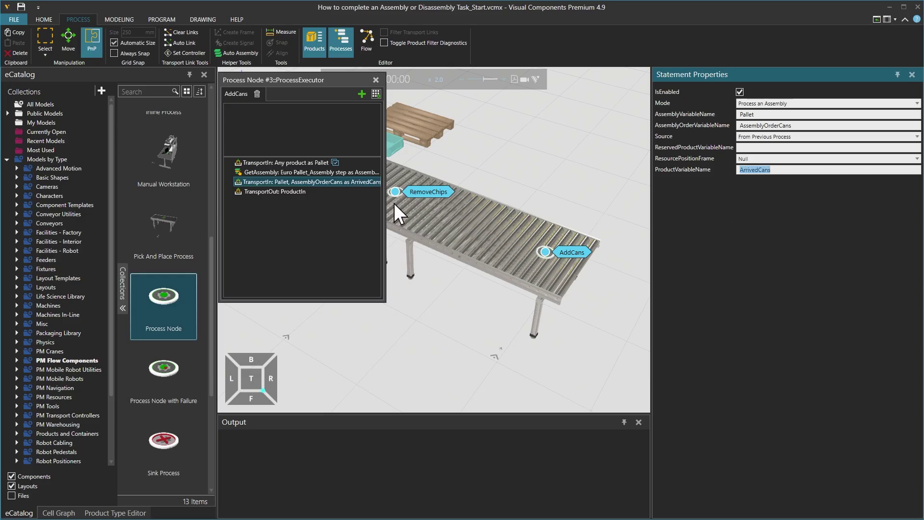
# - Set the AddCans TransportOut product variable to Pallet and its destination to To Component Container, and close the routine editor
pyautogui.click(286, 191)
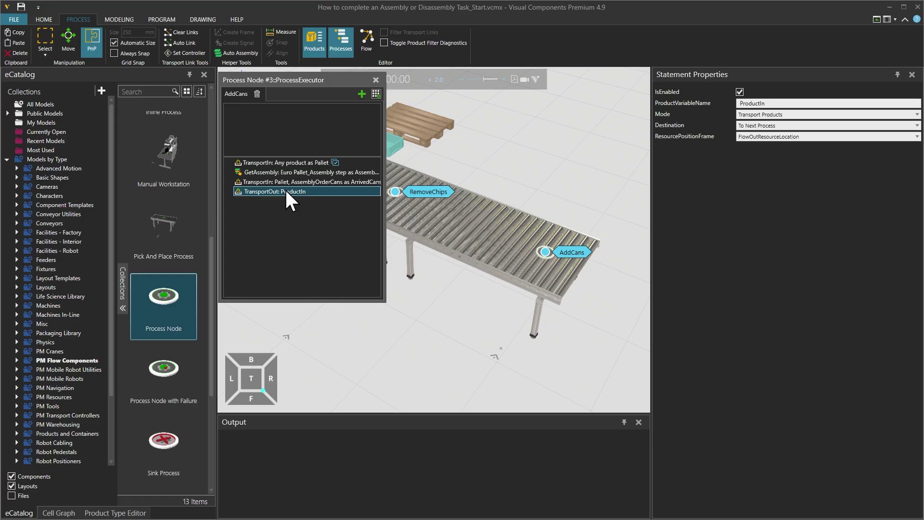
pyautogui.moveTo(786, 103); pyautogui.dragTo(744, 118)
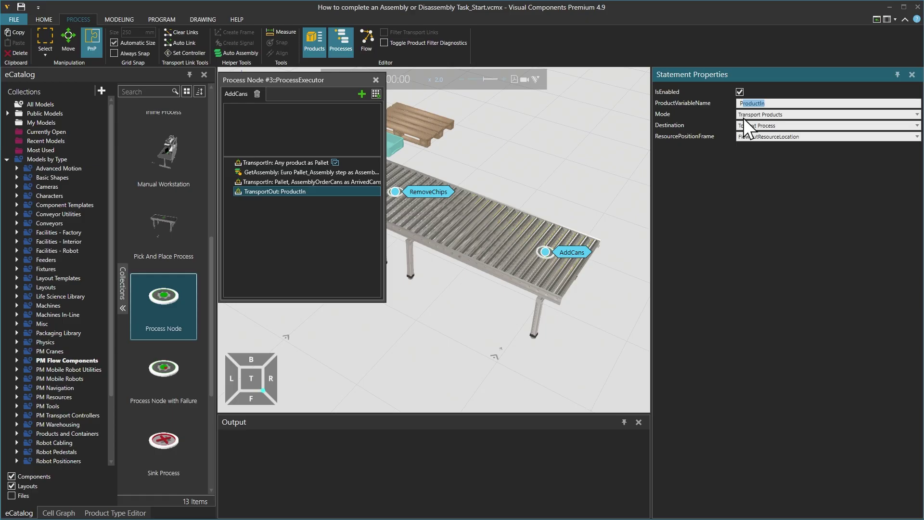
pyautogui.write('allet')
pyautogui.click(916, 126)
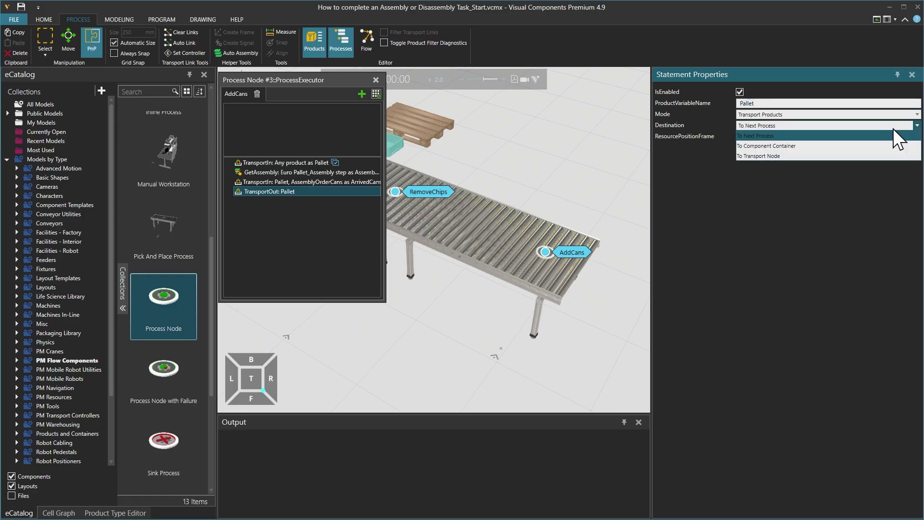
pyautogui.click(839, 146)
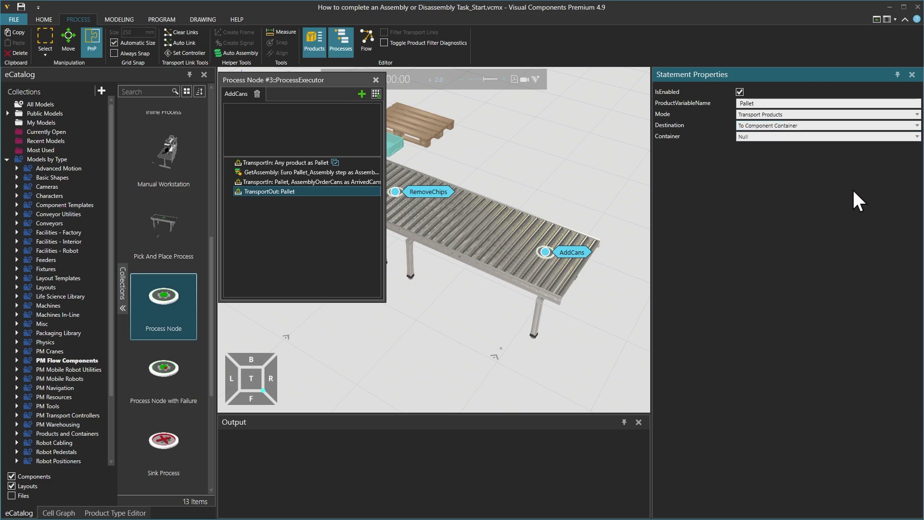
pyautogui.click(376, 80)
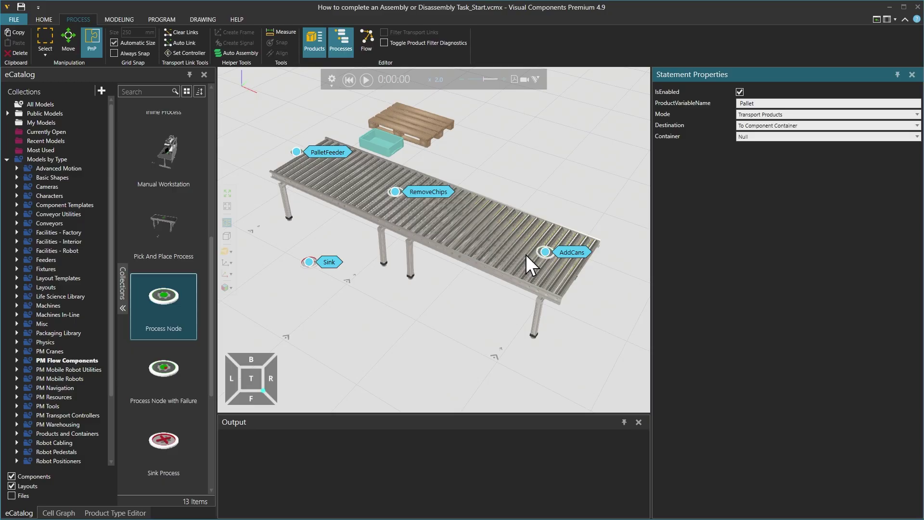
# - Add another Process Node from the eCatalog on the floor in front of the second conveyor
pyautogui.moveTo(170, 288); pyautogui.dragTo(449, 380)
pyautogui.scroll(-3, 478, 362)
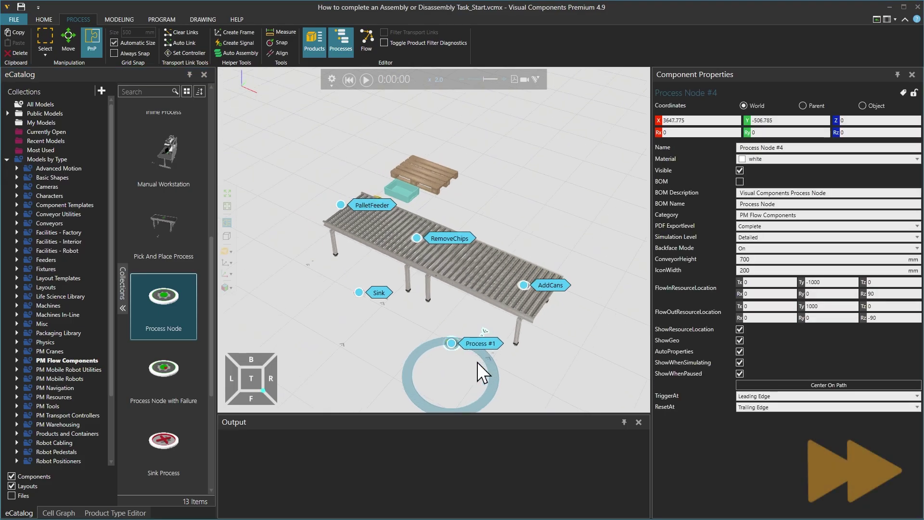
pyautogui.moveTo(463, 385); pyautogui.dragTo(548, 300, button='right')
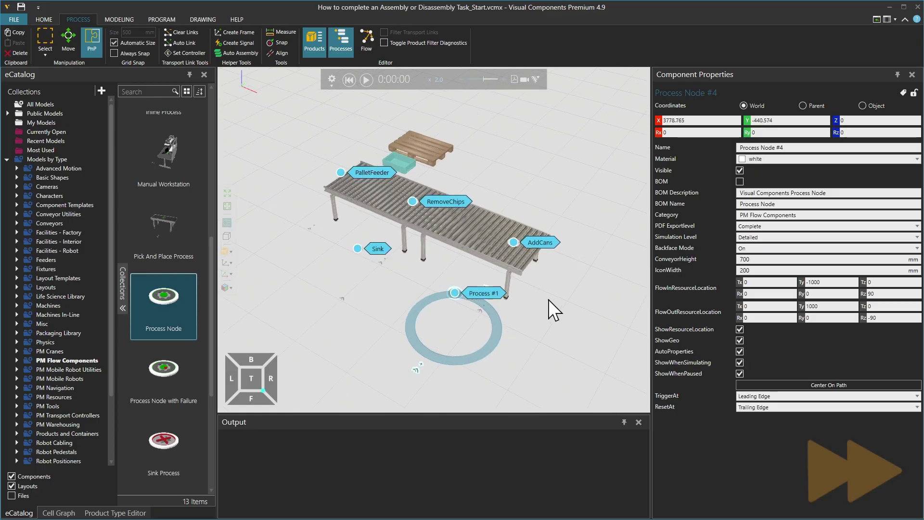
pyautogui.scroll(2, 548, 299)
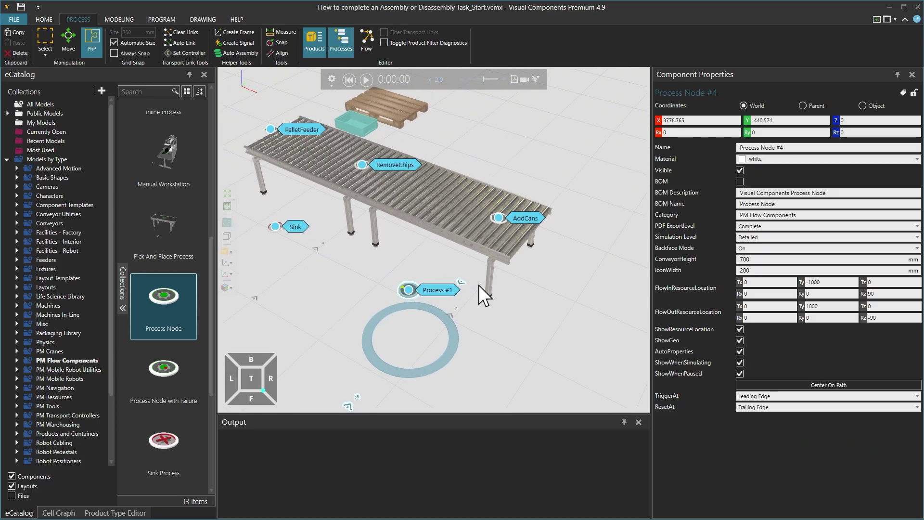
# - Open the new floor node's routine and rename it CanFeeder
pyautogui.doubleClick(435, 291)
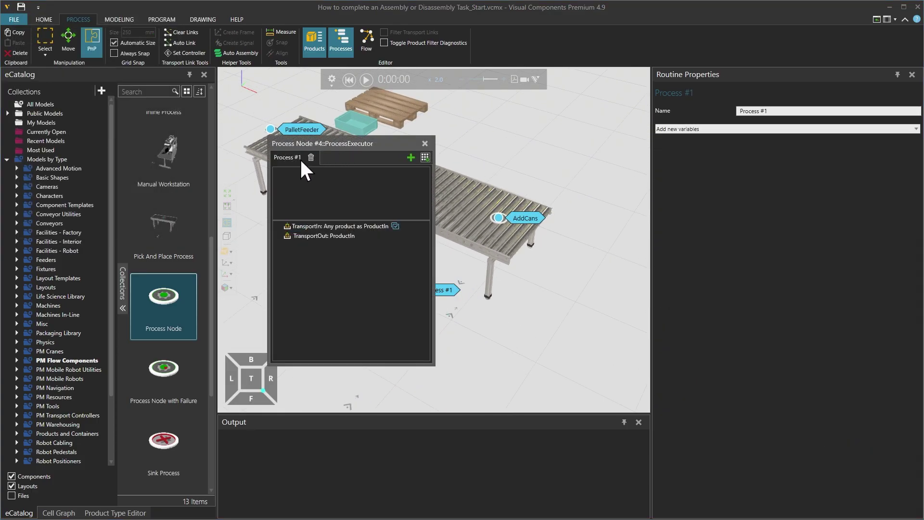
pyautogui.write('CanFeeder')
pyautogui.press('Return')
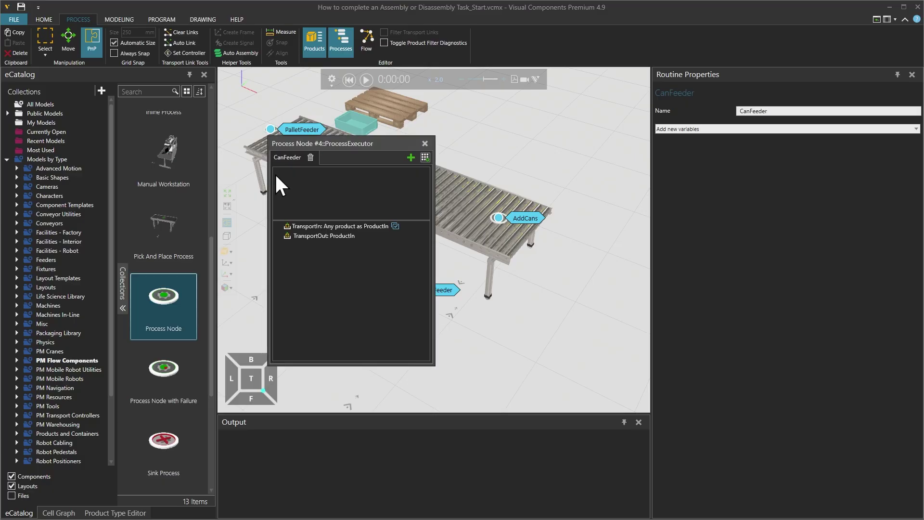
# - Add a Create statement to the CanFeeder routine and delete its TransportIn statement
pyautogui.click(315, 226)
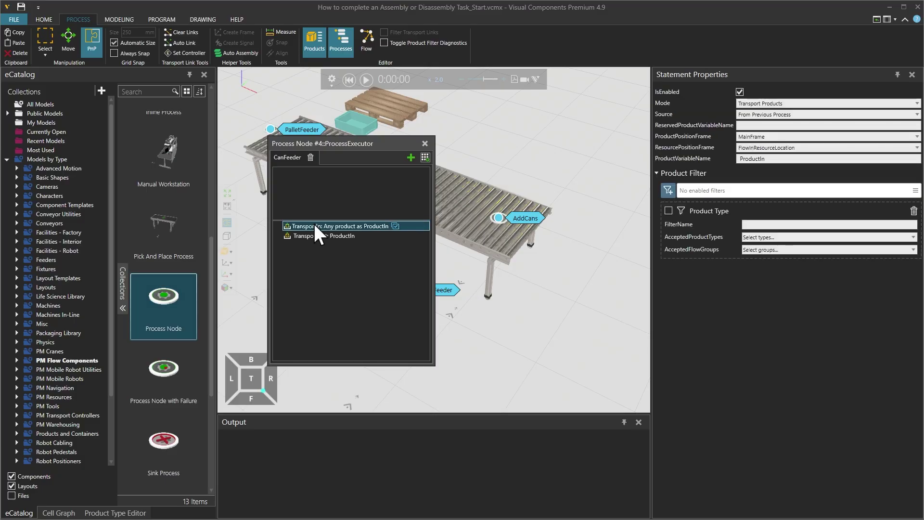
pyautogui.click(425, 159)
pyautogui.click(524, 347)
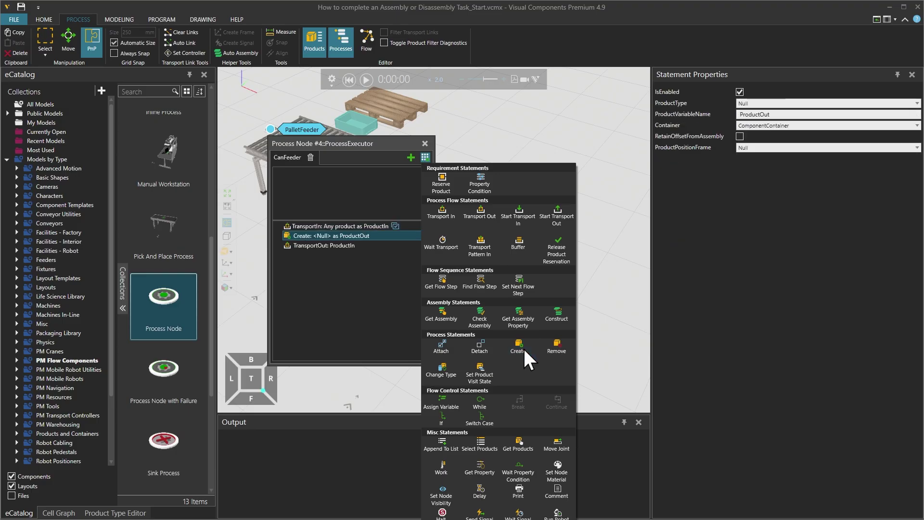
pyautogui.click(311, 227)
pyautogui.rightClick(310, 224)
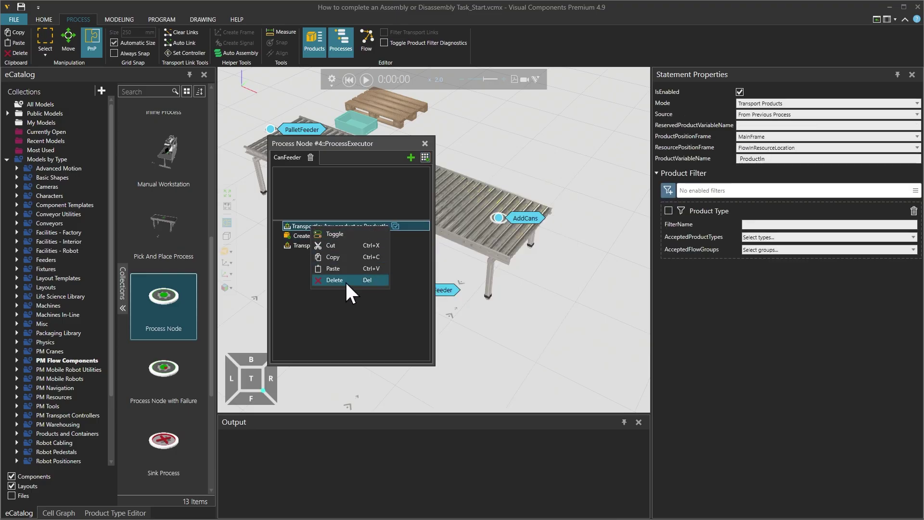
pyautogui.click(345, 281)
# - Set the CanFeeder Create statement's product type to Can and its product variable name to ProductIn
pyautogui.click(317, 226)
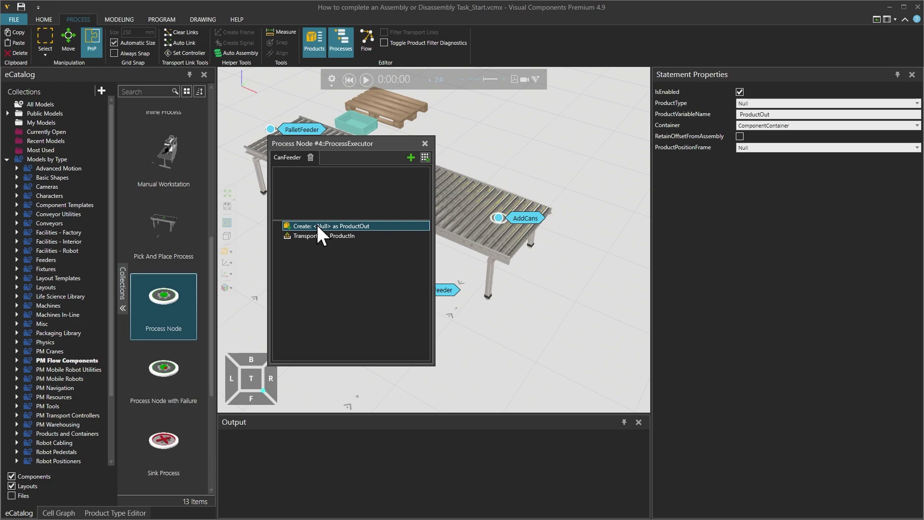
pyautogui.click(917, 104)
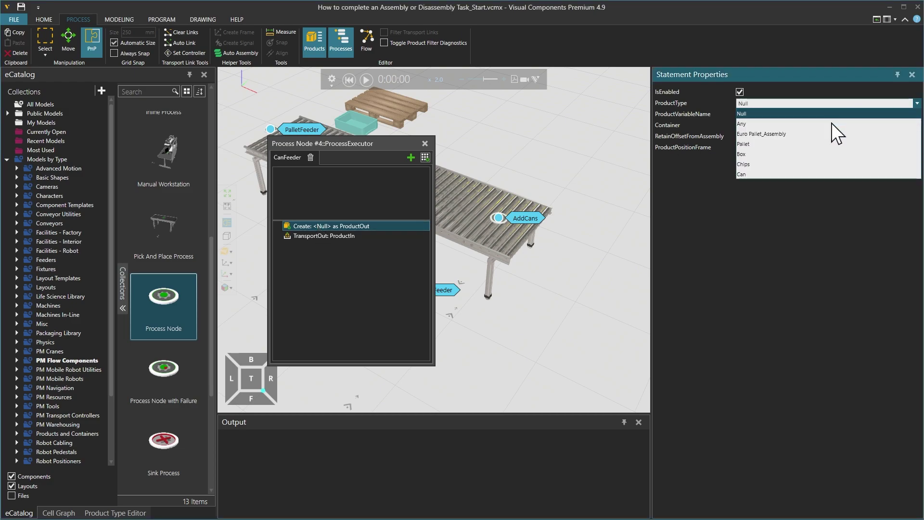
pyautogui.click(772, 171)
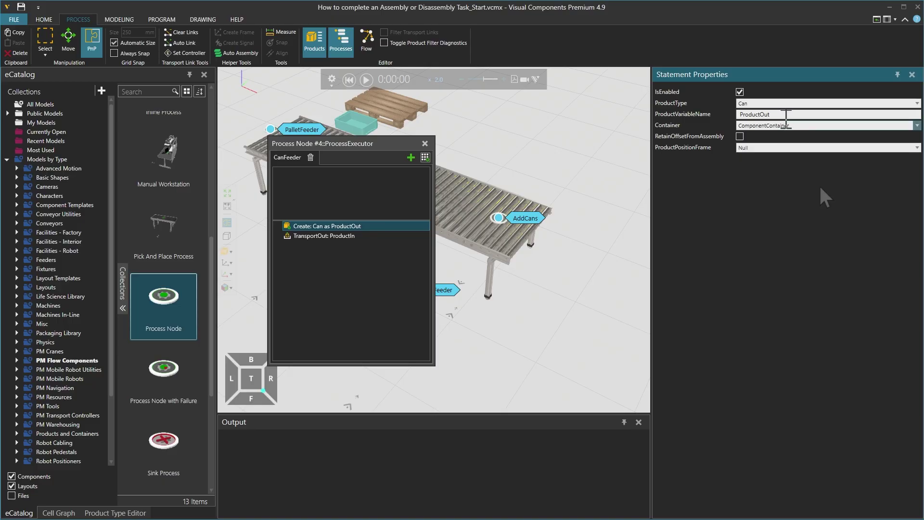
pyautogui.click(787, 114)
pyautogui.press('BackSpace')
pyautogui.press('BackSpace')
pyautogui.press('BackSpace')
pyautogui.write('In')
pyautogui.press('Return')
# - Review the CanFeeder TransportOut statement's product variable and destination options, and close the routine editor
pyautogui.click(343, 236)
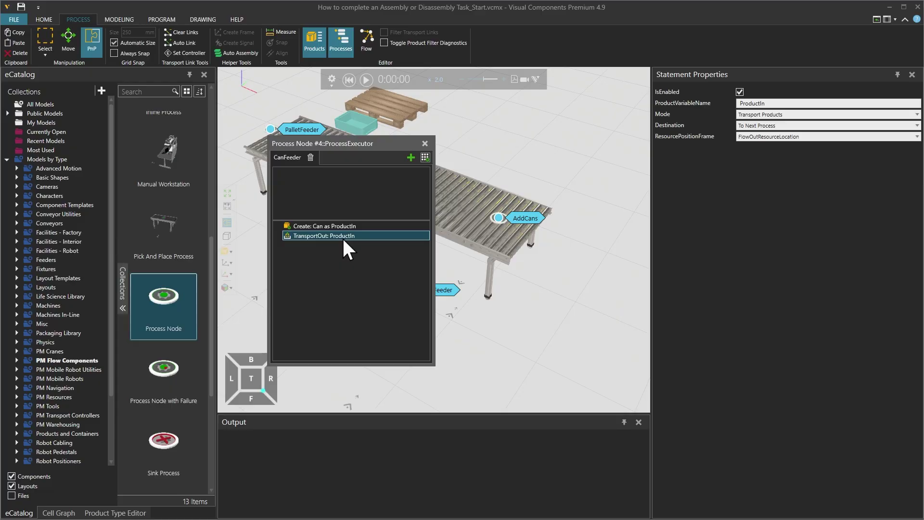
pyautogui.click(784, 103)
pyautogui.click(780, 124)
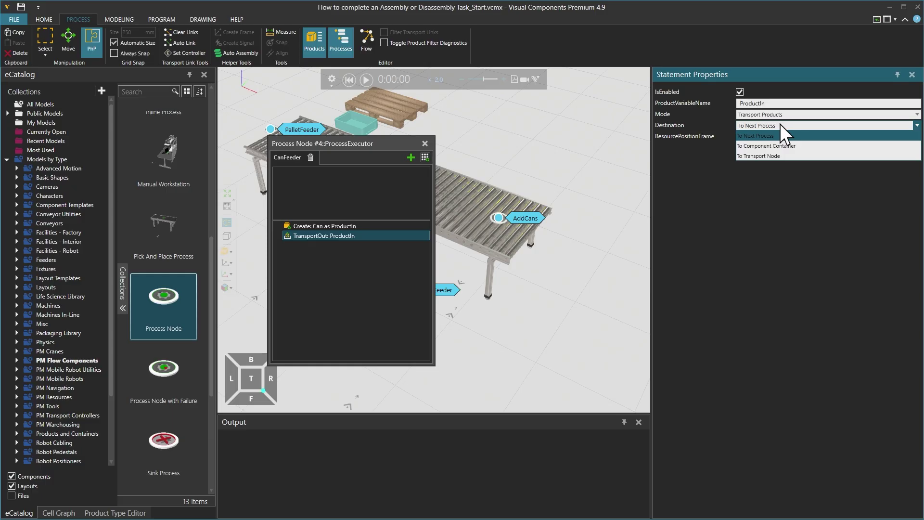
pyautogui.click(780, 124)
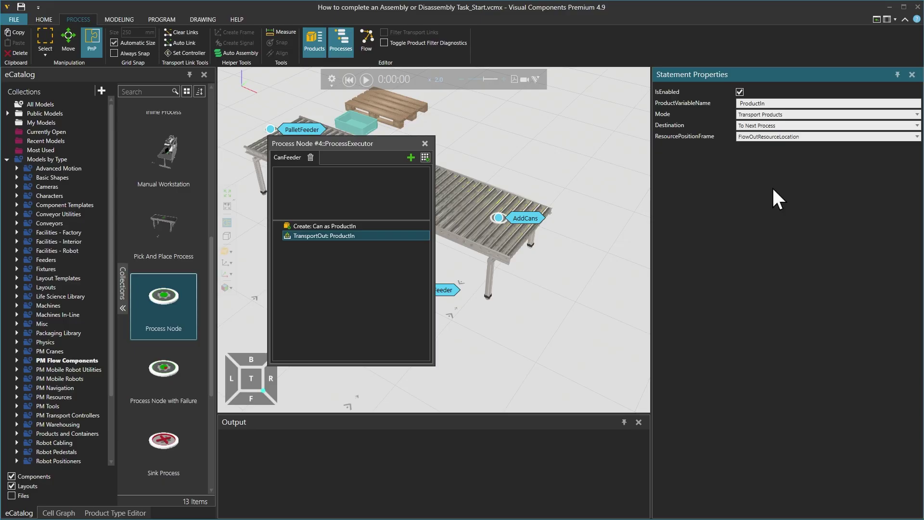
pyautogui.click(424, 143)
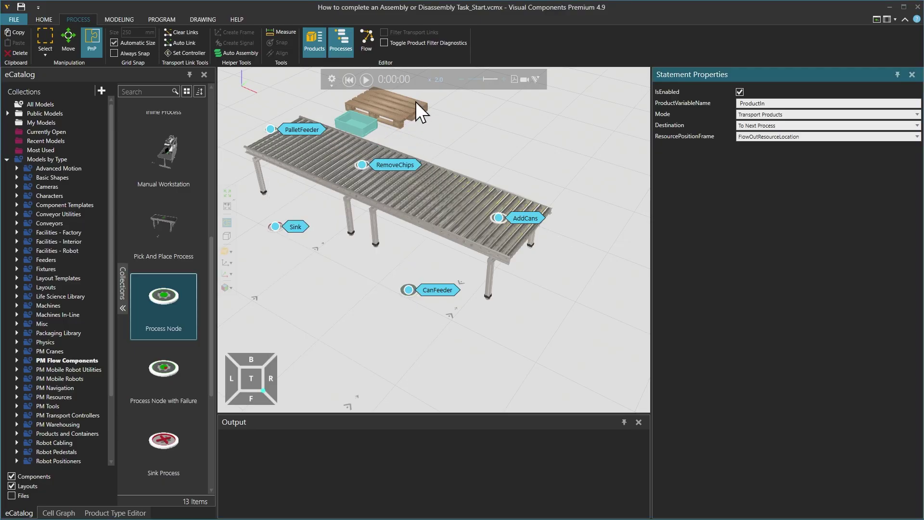
# - Add CanFeeder and AddCans after Sink in the Euro Pallet process flow, with a transport link from CanFeeder to AddCans
pyautogui.click(368, 43)
pyautogui.moveTo(467, 299); pyautogui.dragTo(540, 333, button='middle')
pyautogui.click(376, 448)
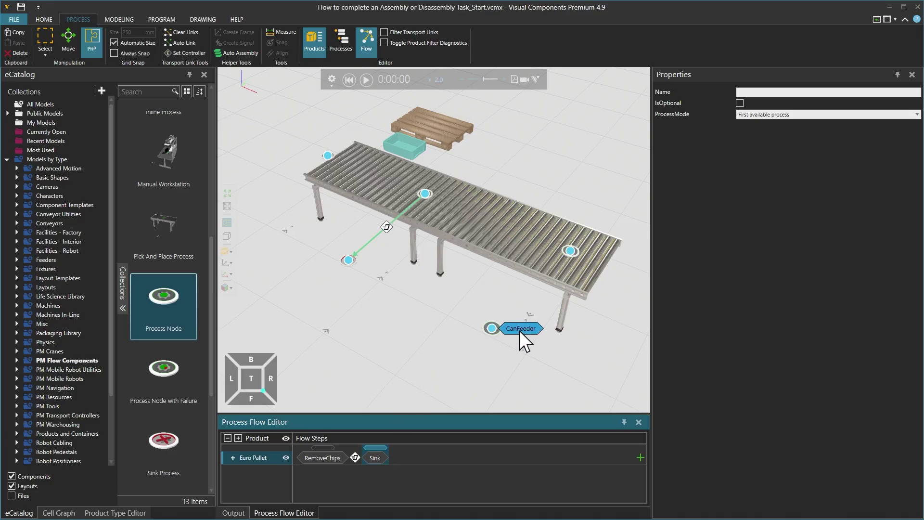
pyautogui.click(519, 330)
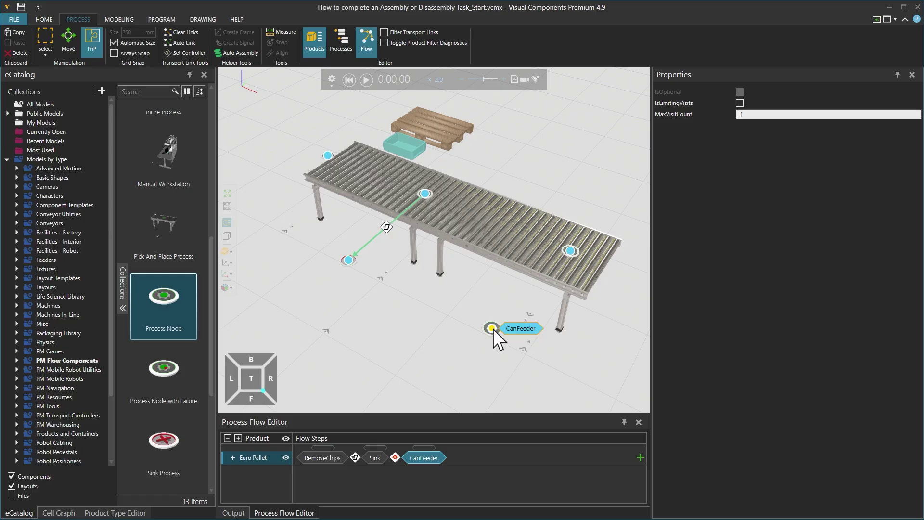
pyautogui.moveTo(493, 328); pyautogui.dragTo(572, 248)
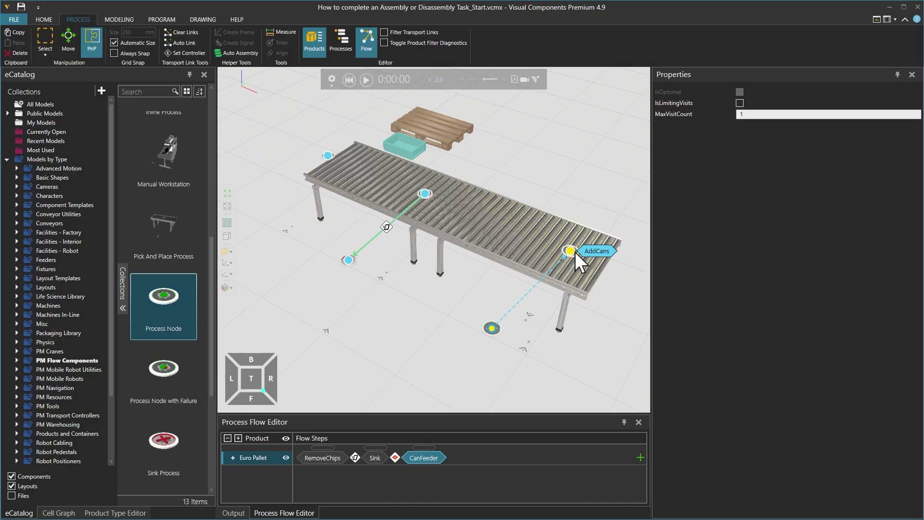
pyautogui.click(596, 253)
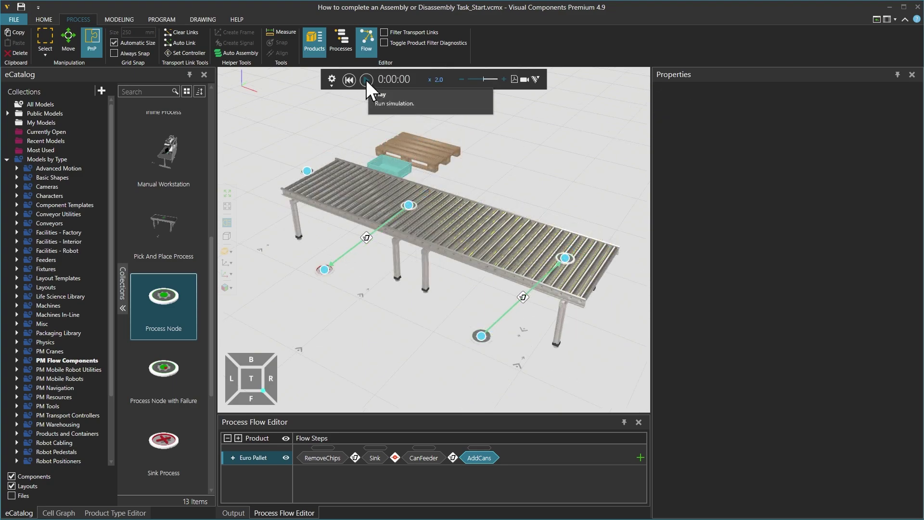
# - Set the simulation speed to 10 and run the simulation
pyautogui.click(366, 80)
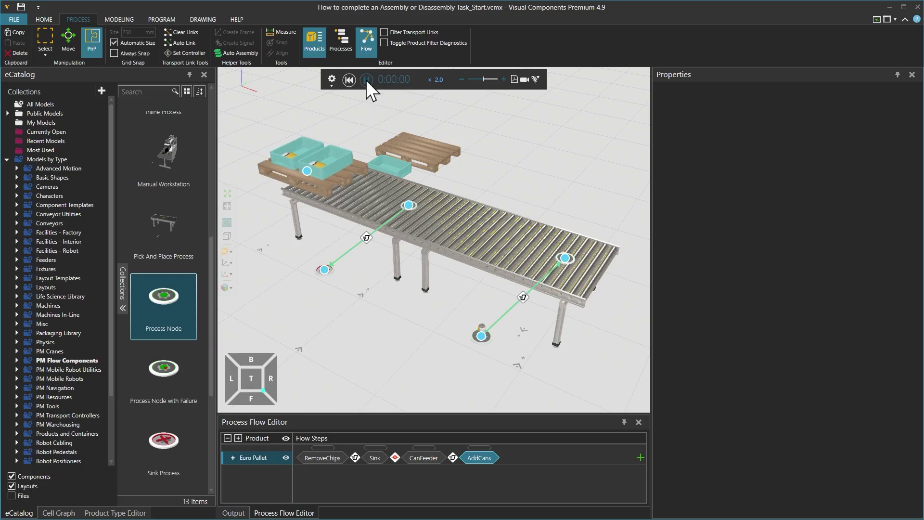
pyautogui.write('10')
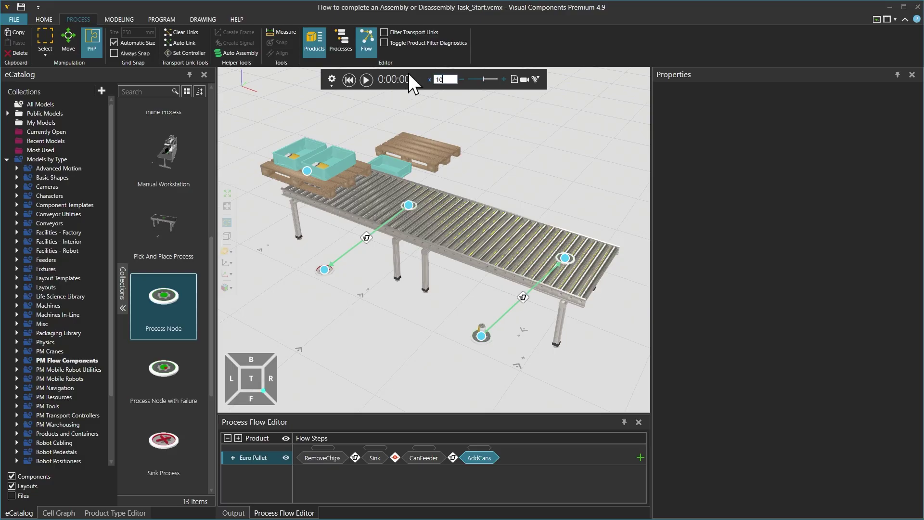
pyautogui.press('Return')
pyautogui.click(366, 79)
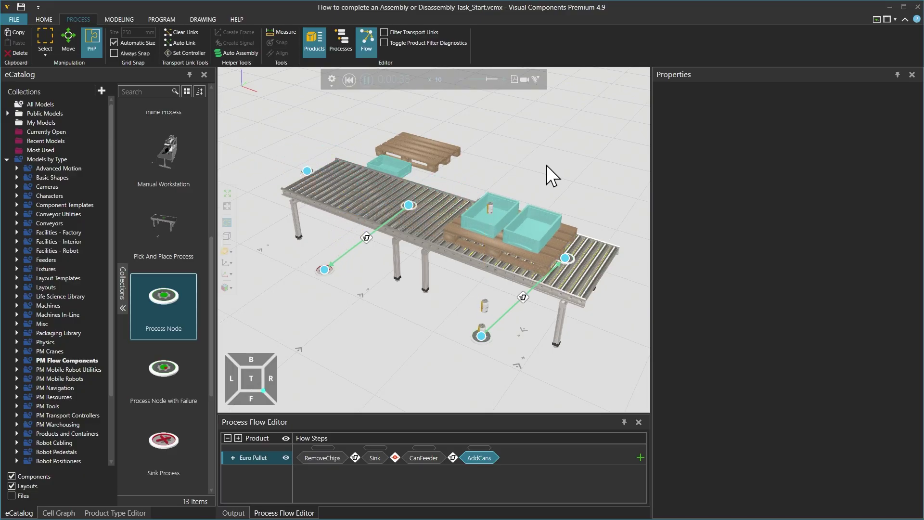
# - Watch how the chips are removed and the cans are placed in the pallet's boxes, and reset the simulation
pyautogui.scroll(3, 557, 171)
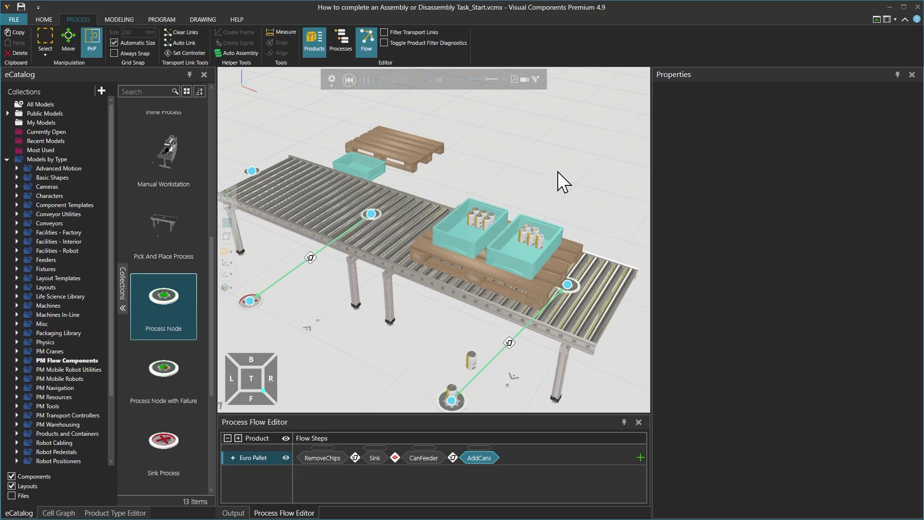
pyautogui.scroll(-2, 557, 171)
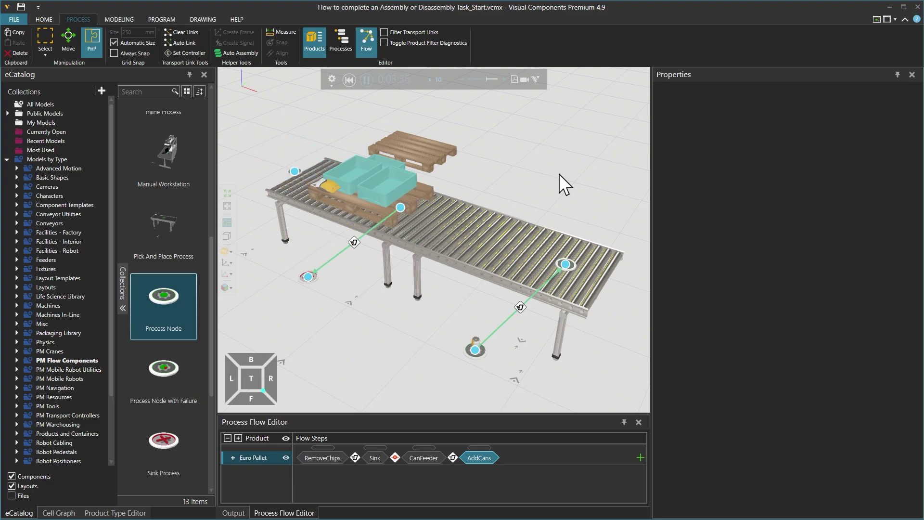
pyautogui.scroll(2, 562, 176)
pyautogui.scroll(-2, 562, 178)
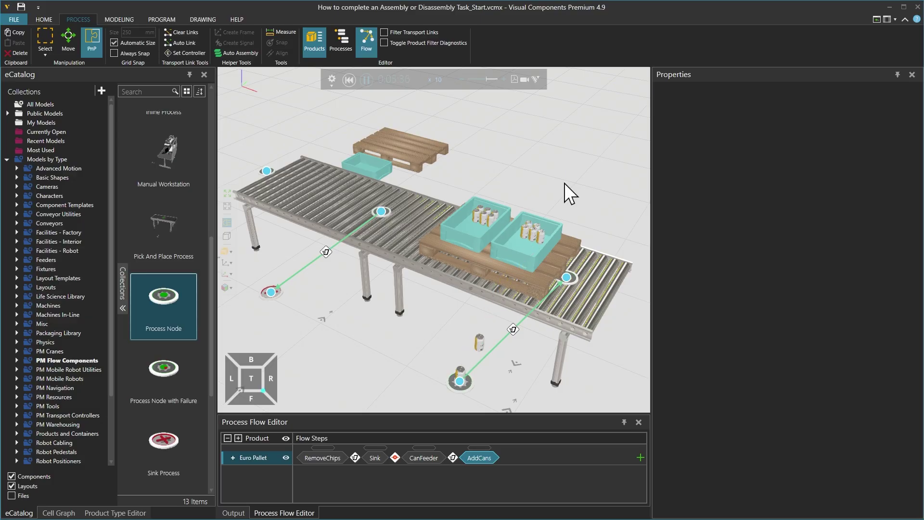
pyautogui.click(349, 80)
pyautogui.scroll(-2, 492, 178)
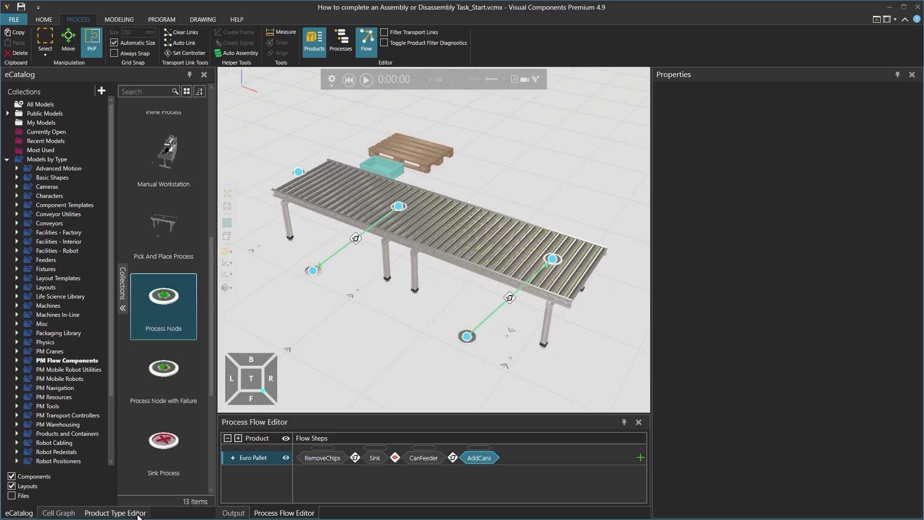
# - Open the Euro Pallet_Assembly product type for editing in the Assembly Editor
pyautogui.click(139, 513)
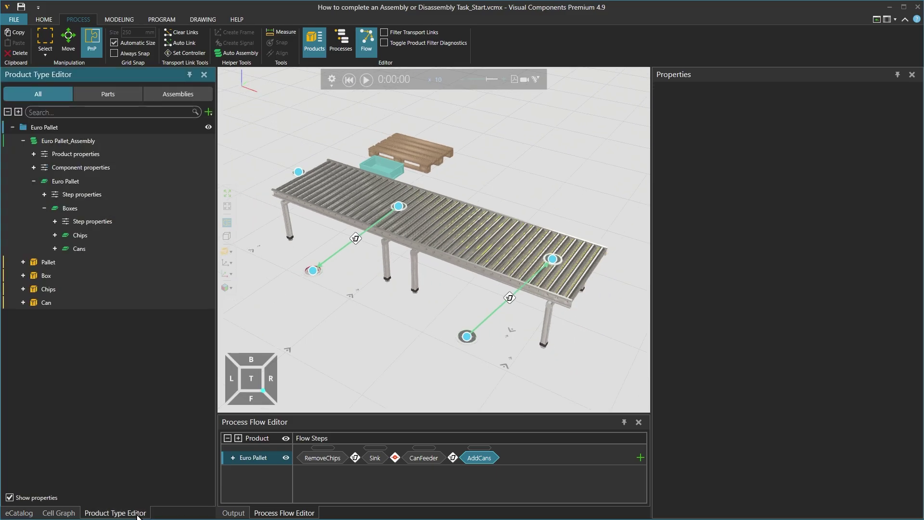
pyautogui.click(73, 142)
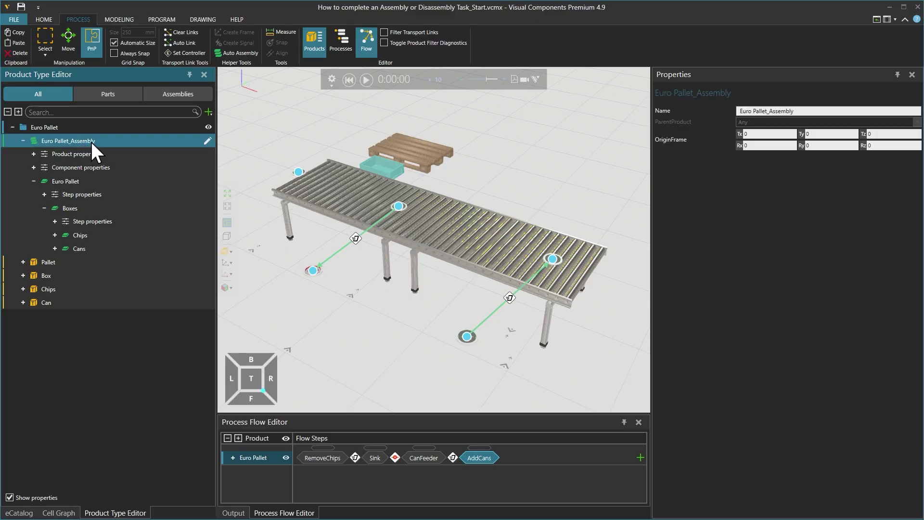
pyautogui.click(208, 140)
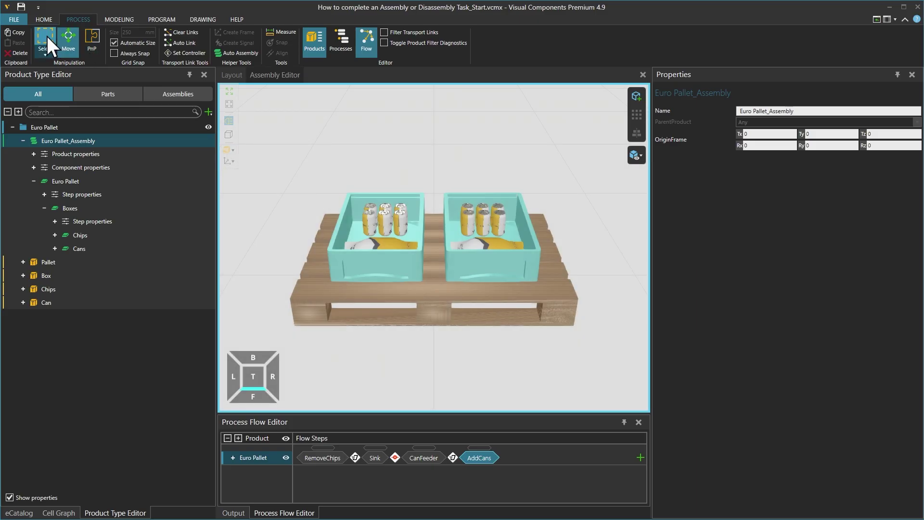
# - Examine the order index of individual can slots in the first box, using a close top view
pyautogui.click(48, 36)
pyautogui.scroll(5, 360, 200)
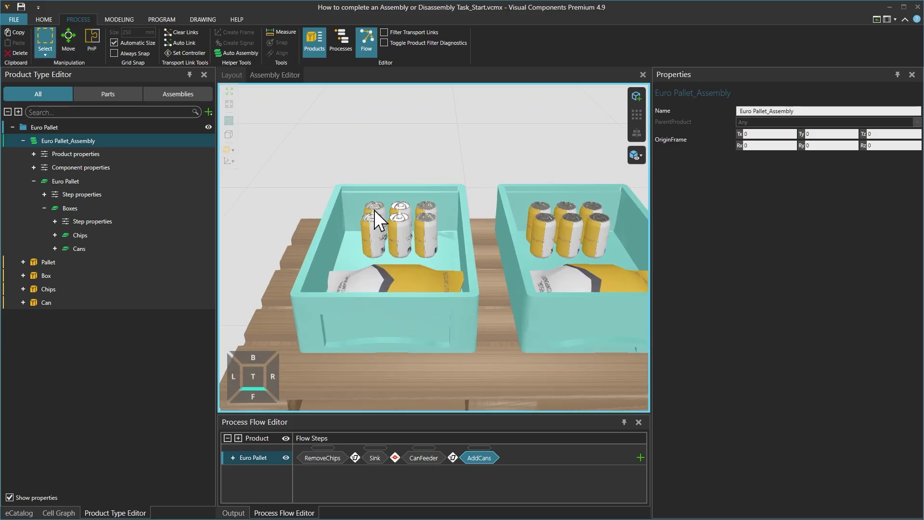
pyautogui.click(374, 210)
pyautogui.click(422, 205)
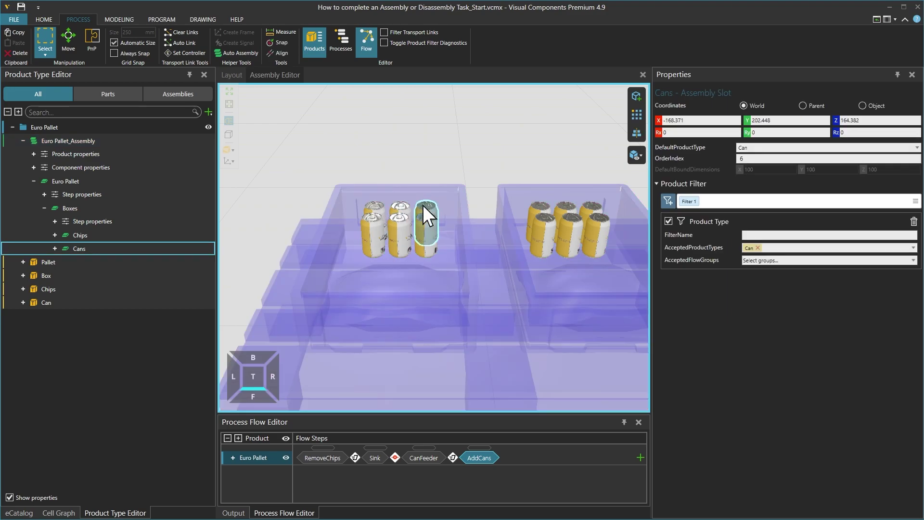
pyautogui.click(252, 378)
pyautogui.scroll(2, 415, 264)
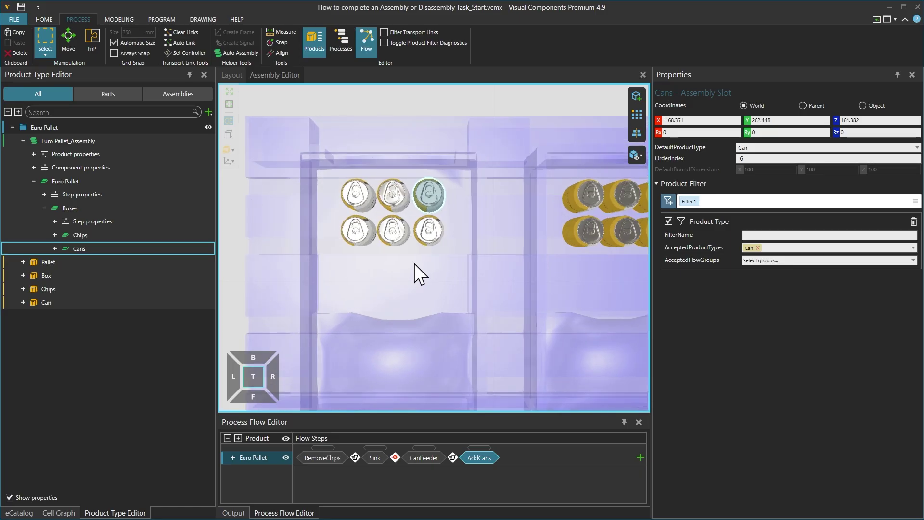
# - Set the OrderIndex of the three back-row can slots in the first box to 4
pyautogui.moveTo(311, 117); pyautogui.dragTo(449, 208)
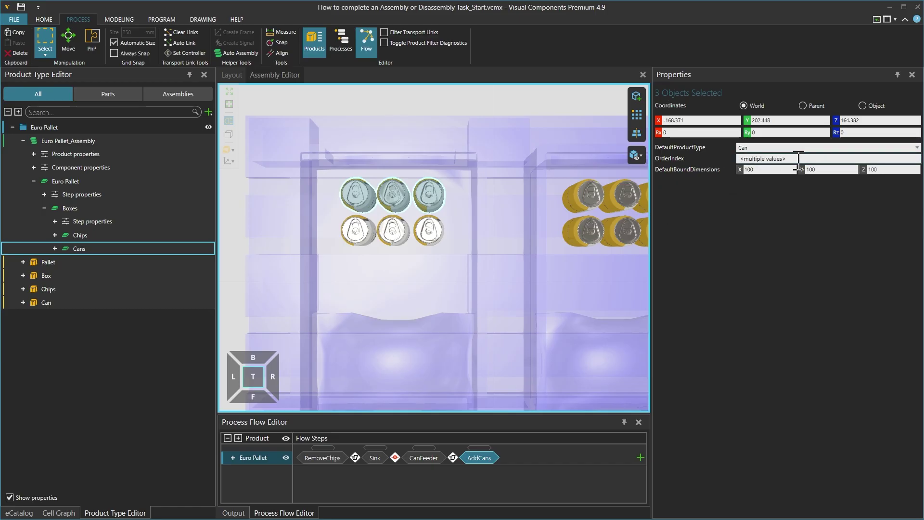
pyautogui.click(779, 159)
pyautogui.write('4')
pyautogui.press('Return')
# - Check the order indices of the front-row and back-row can slots, and close the Assembly Editor
pyautogui.click(360, 230)
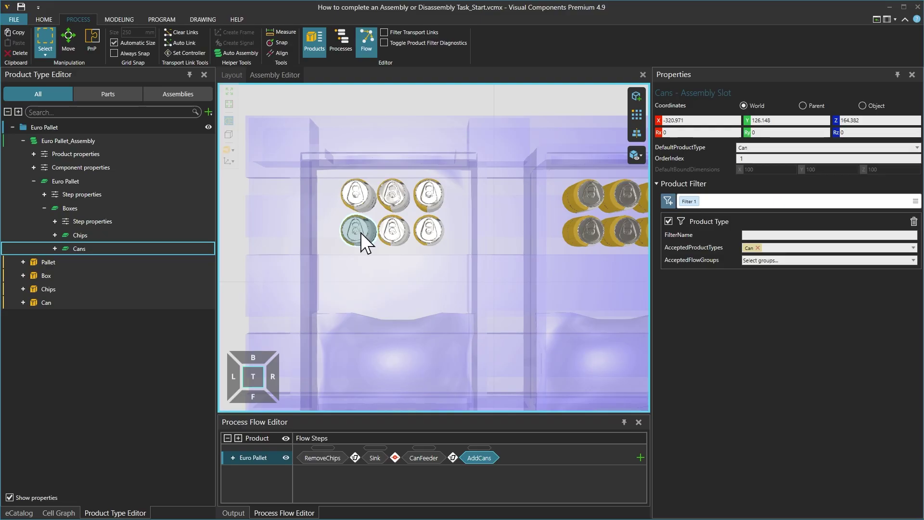
pyautogui.click(388, 237)
pyautogui.click(427, 232)
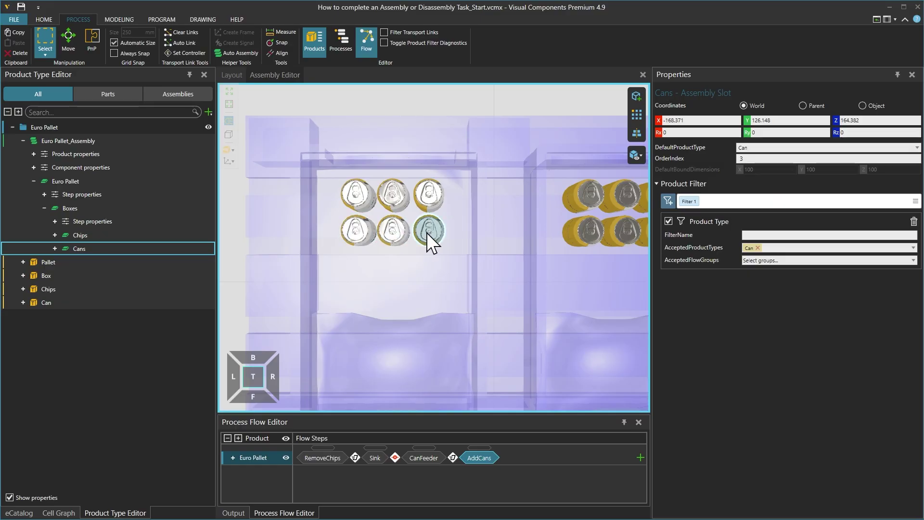
pyautogui.moveTo(362, 163); pyautogui.dragTo(443, 201)
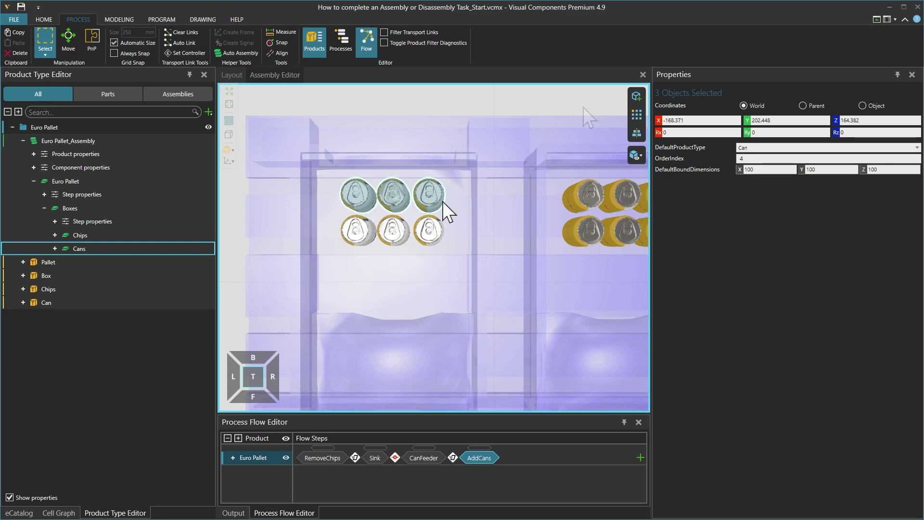
pyautogui.click(643, 76)
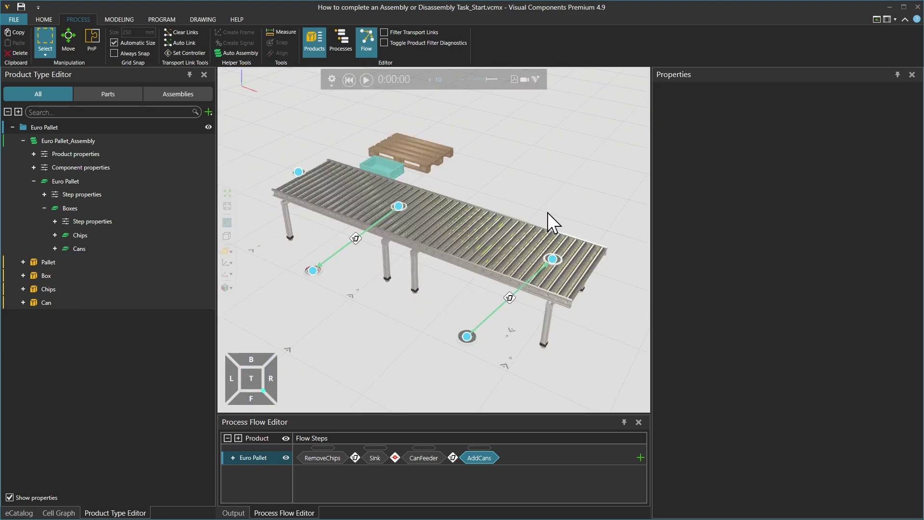
# - Reopen the CanFeeder routine and review the settings of its Create and TransportOut statements
pyautogui.click(342, 39)
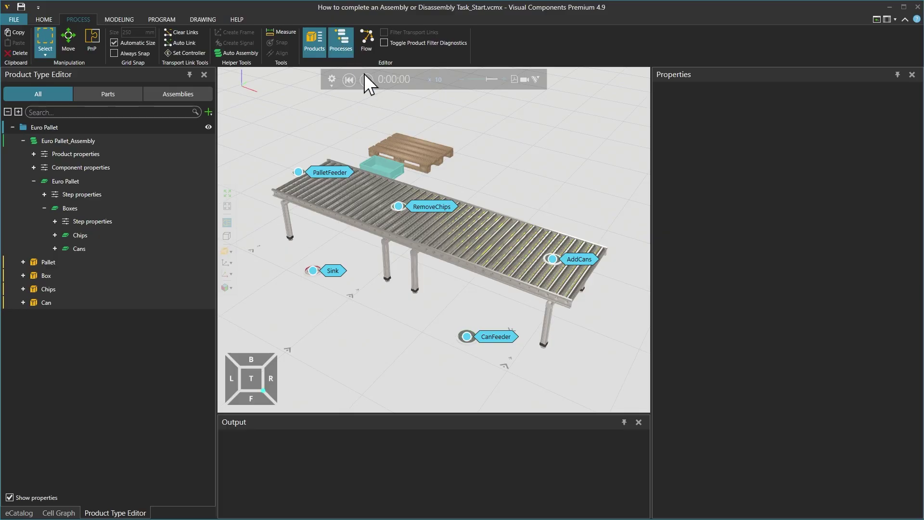
pyautogui.doubleClick(496, 337)
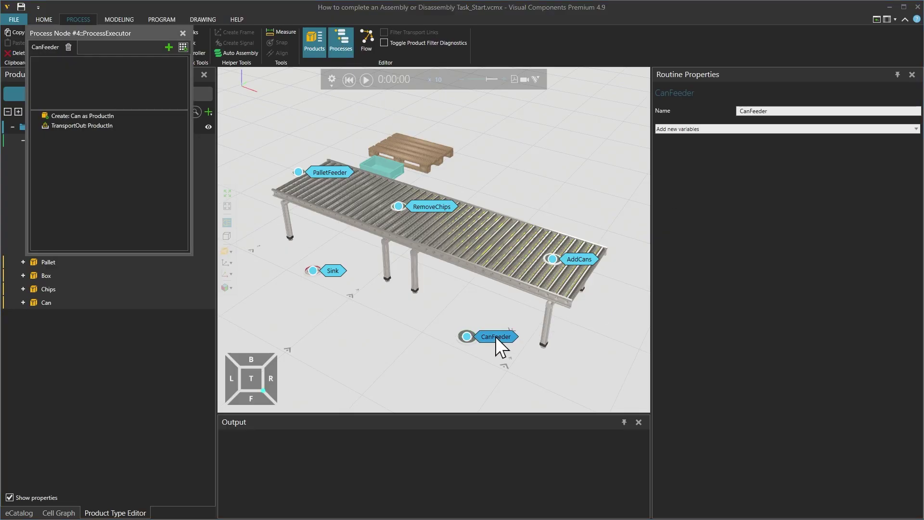
pyautogui.moveTo(145, 31); pyautogui.dragTo(387, 115)
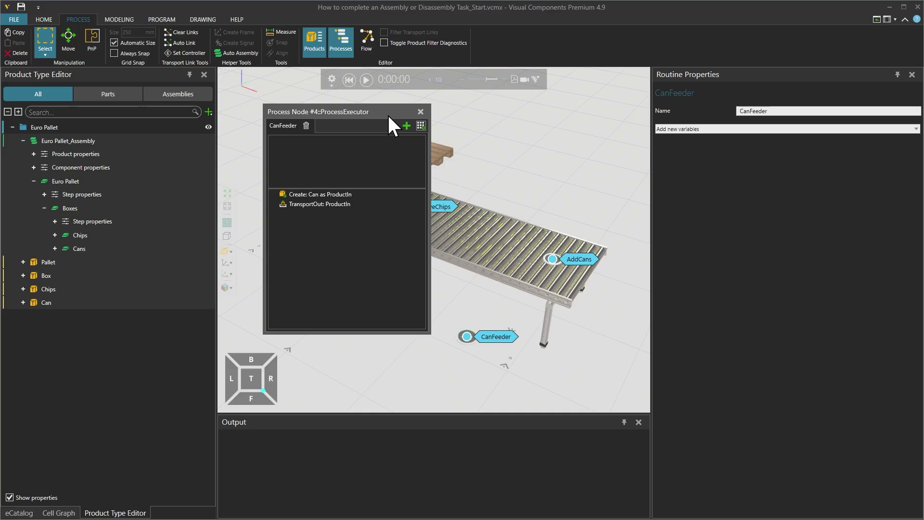
pyautogui.click(340, 190)
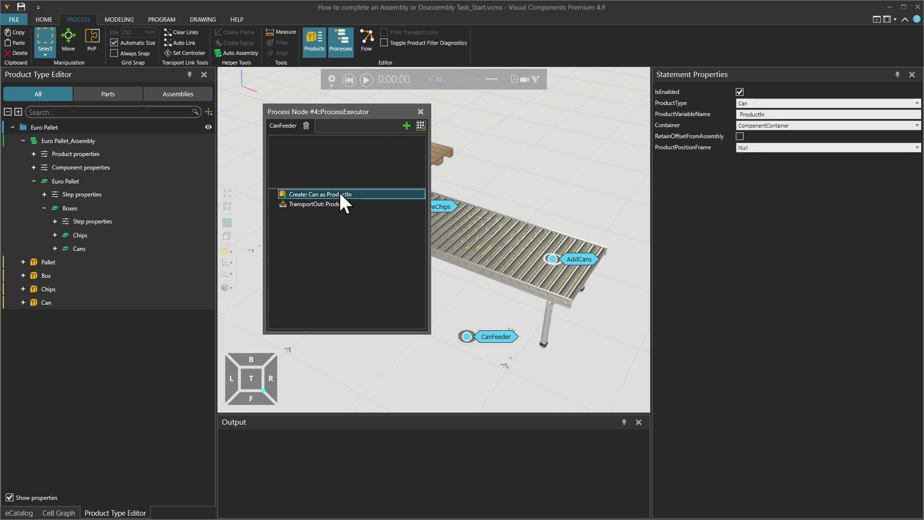
pyautogui.click(331, 204)
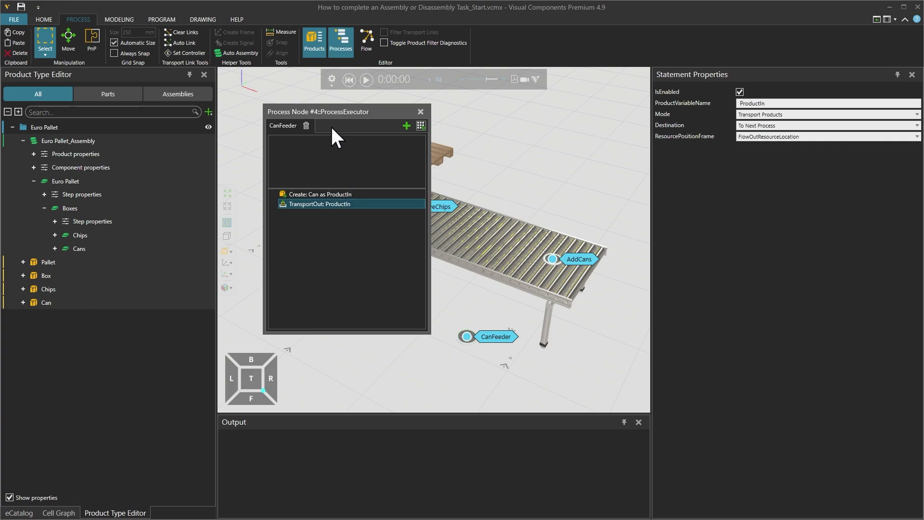
pyautogui.moveTo(338, 111); pyautogui.dragTo(203, 129)
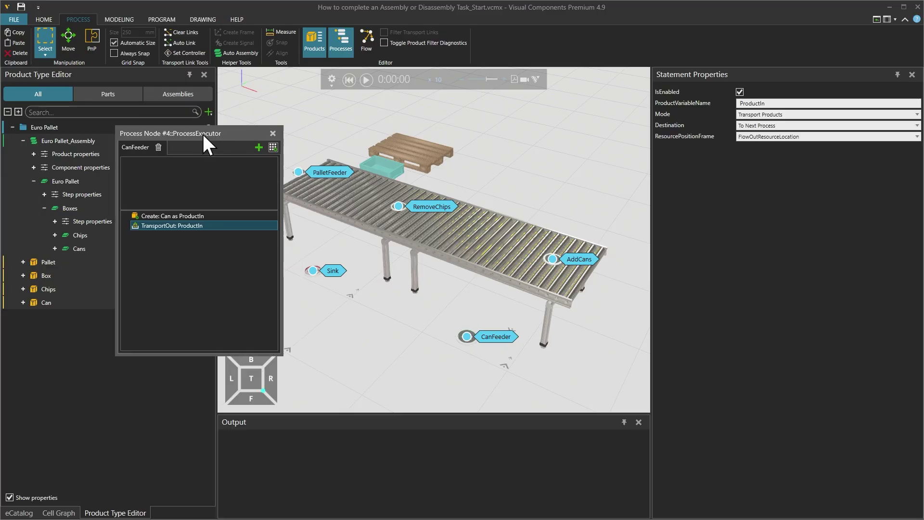
# - Run the simulation to watch chips being removed at RemoveChips and cans being placed into the first box at AddCans
pyautogui.click(367, 80)
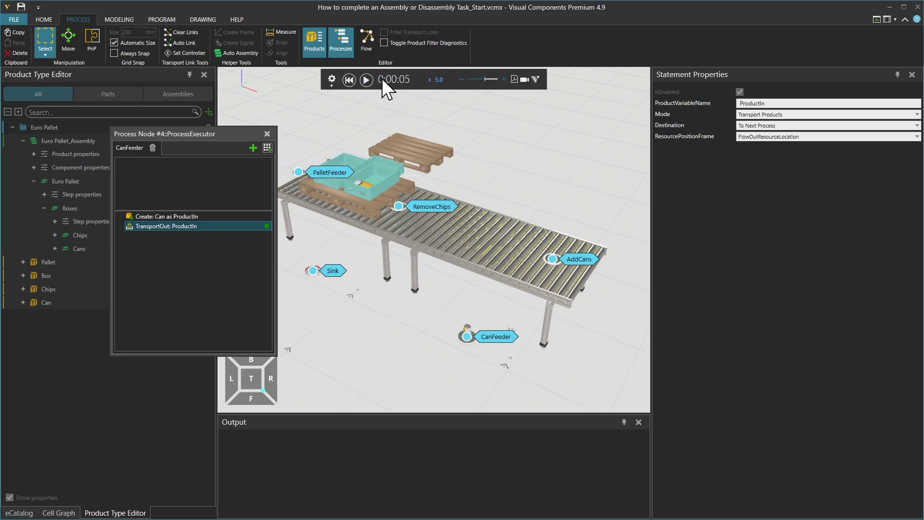
pyautogui.click(366, 80)
pyautogui.scroll(1, 466, 192)
pyautogui.scroll(-1, 466, 191)
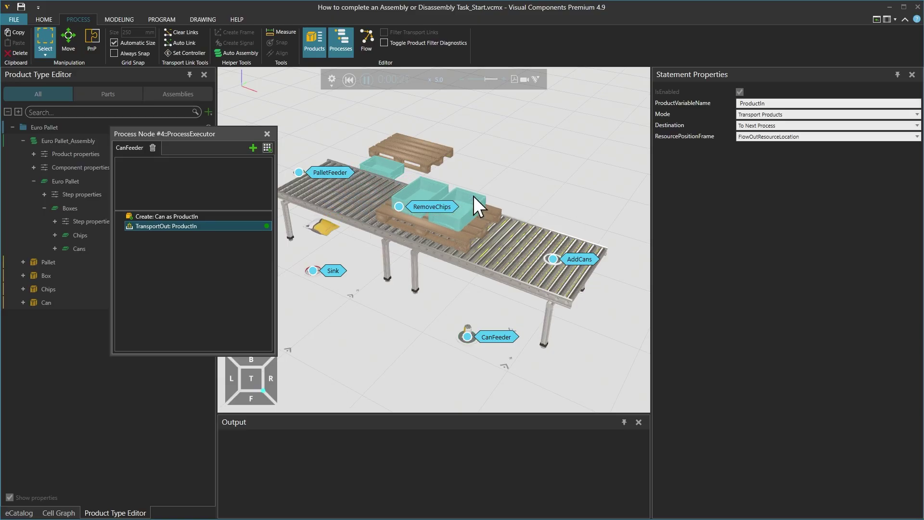
pyautogui.scroll(3, 602, 212)
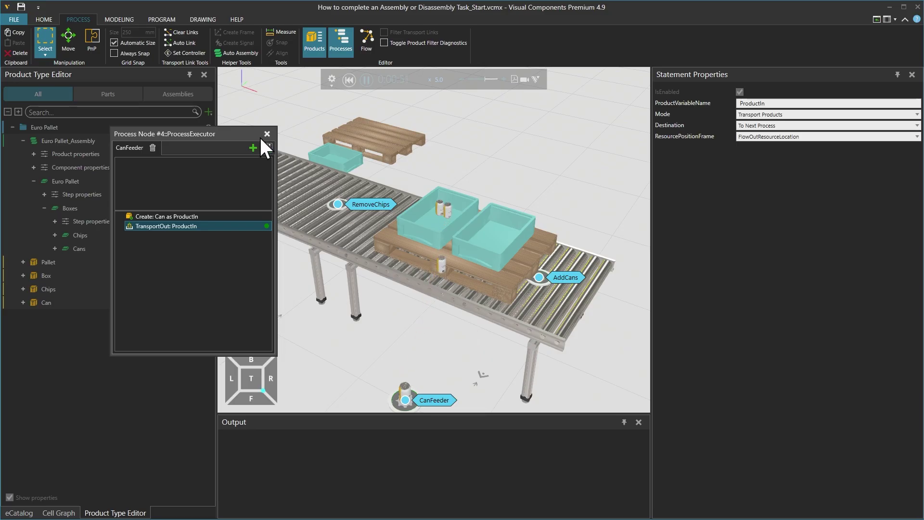
pyautogui.moveTo(215, 139); pyautogui.dragTo(197, 141)
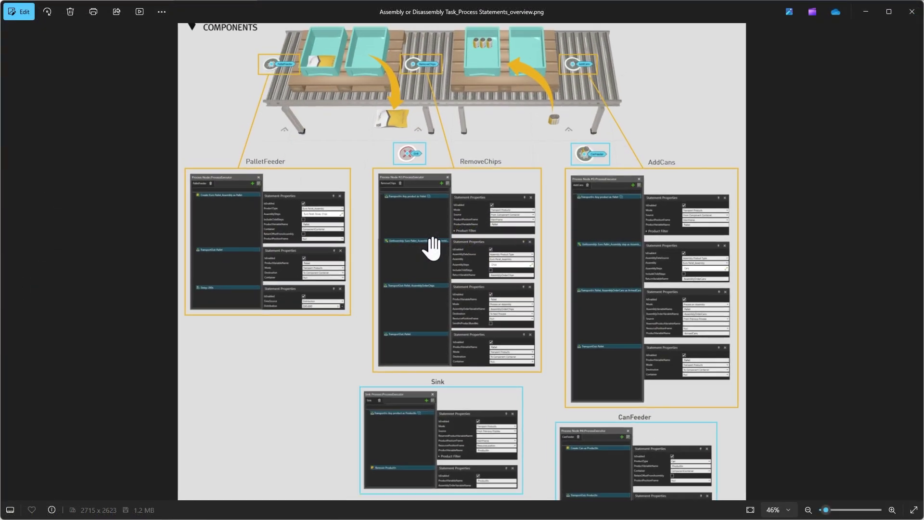
# - Switch to the process statements overview image and examine the statement settings for PalletFeeder, RemoveChips, AddCans, Sink and CanFeeder
pyautogui.scroll(3, 432, 247)
pyautogui.scroll(1, 431, 246)
pyautogui.moveTo(423, 169); pyautogui.dragTo(423, 280)
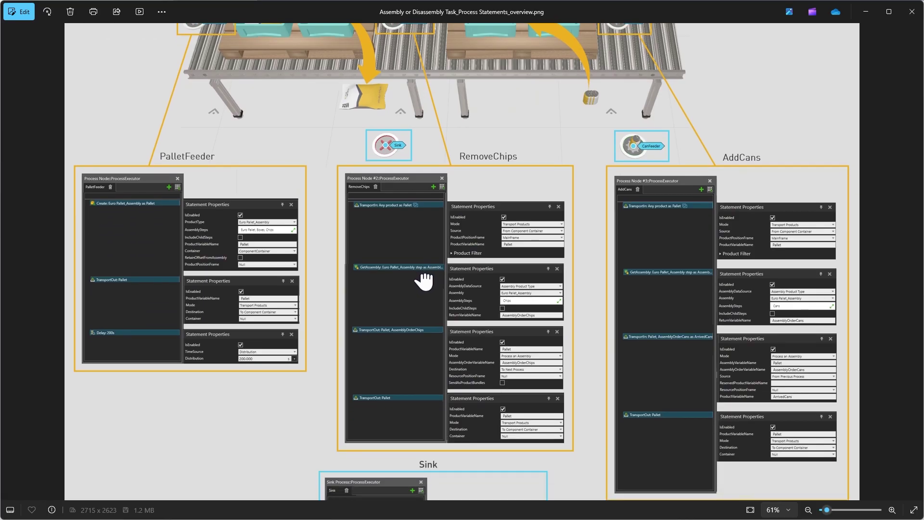
pyautogui.moveTo(427, 468); pyautogui.dragTo(431, 270)
pyautogui.scroll(2, 479, 295)
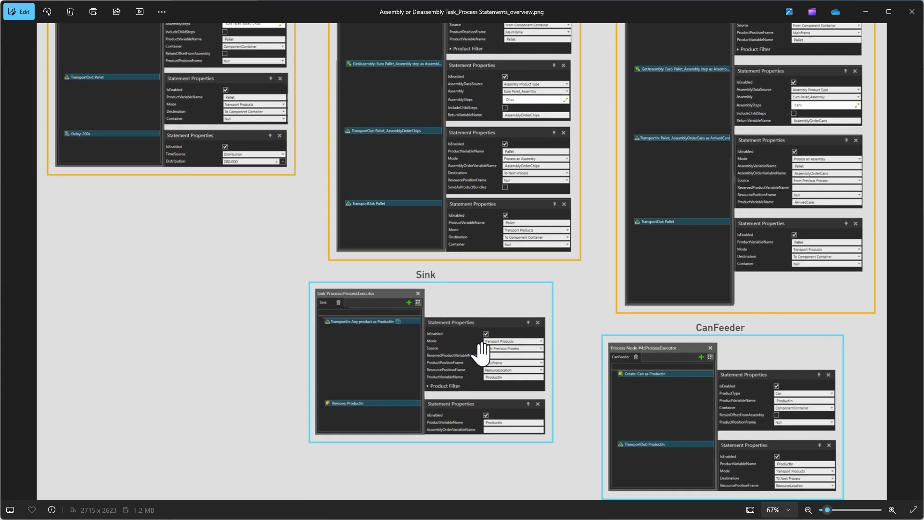
pyautogui.scroll(1, 481, 354)
pyautogui.moveTo(481, 357); pyautogui.dragTo(399, 287)
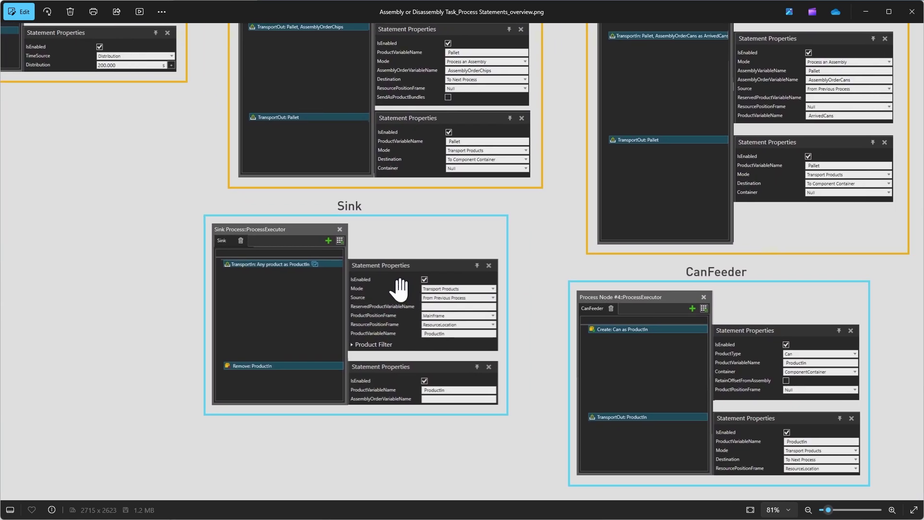
pyautogui.scroll(-3, 399, 290)
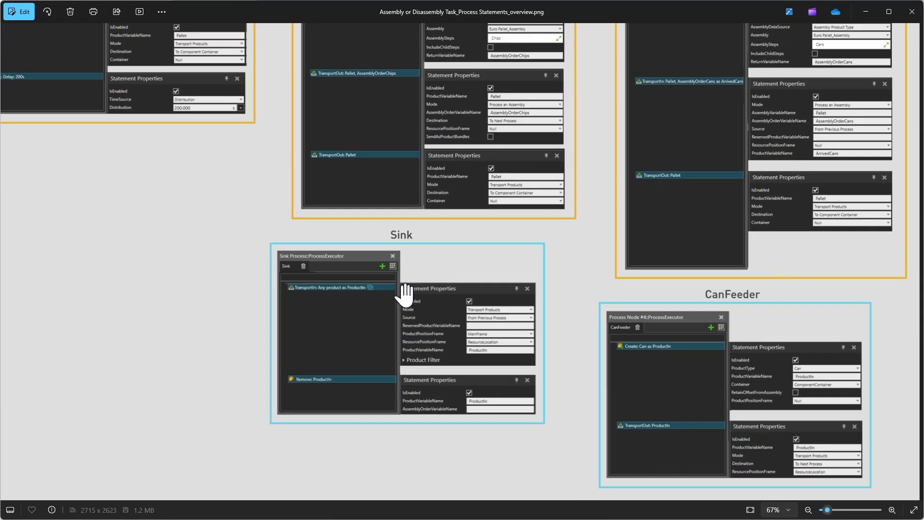